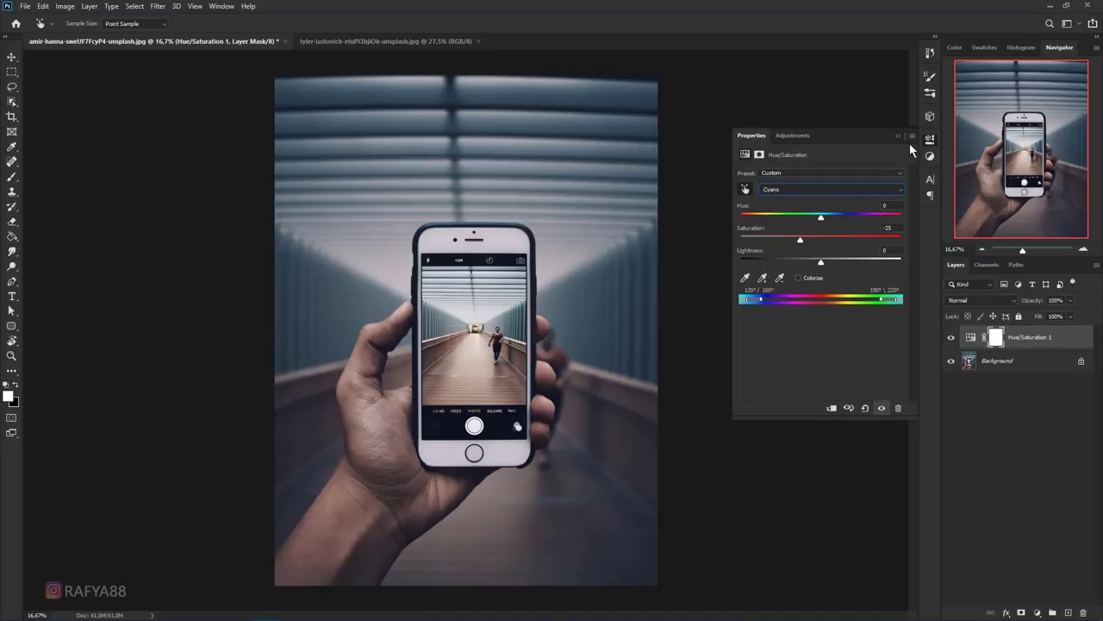
Step: Collapse the Hue/Saturation properties and add a new empty layer above the adjustment layer
left_click(898, 136)
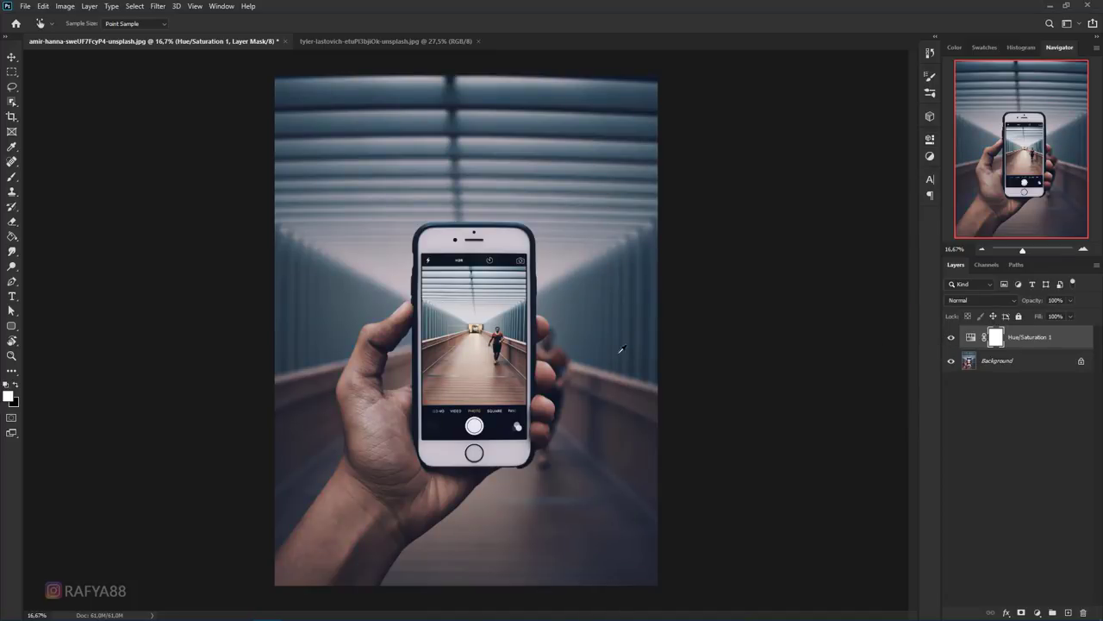
scroll(554, 341, "down", 5)
scroll(553, 341, "up", 5)
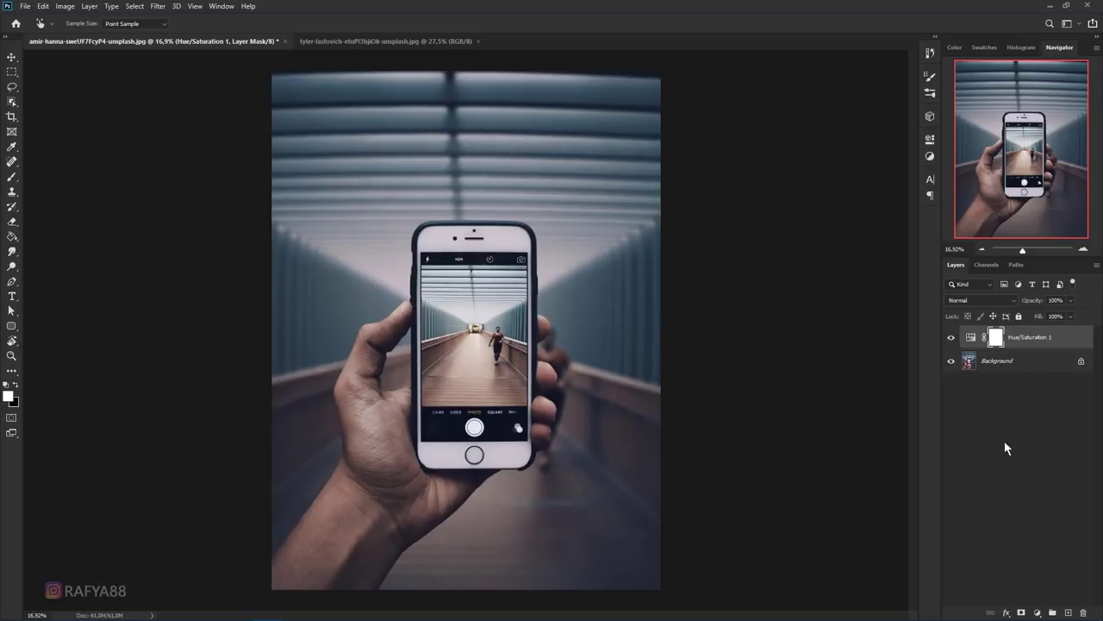
left_click(1068, 611)
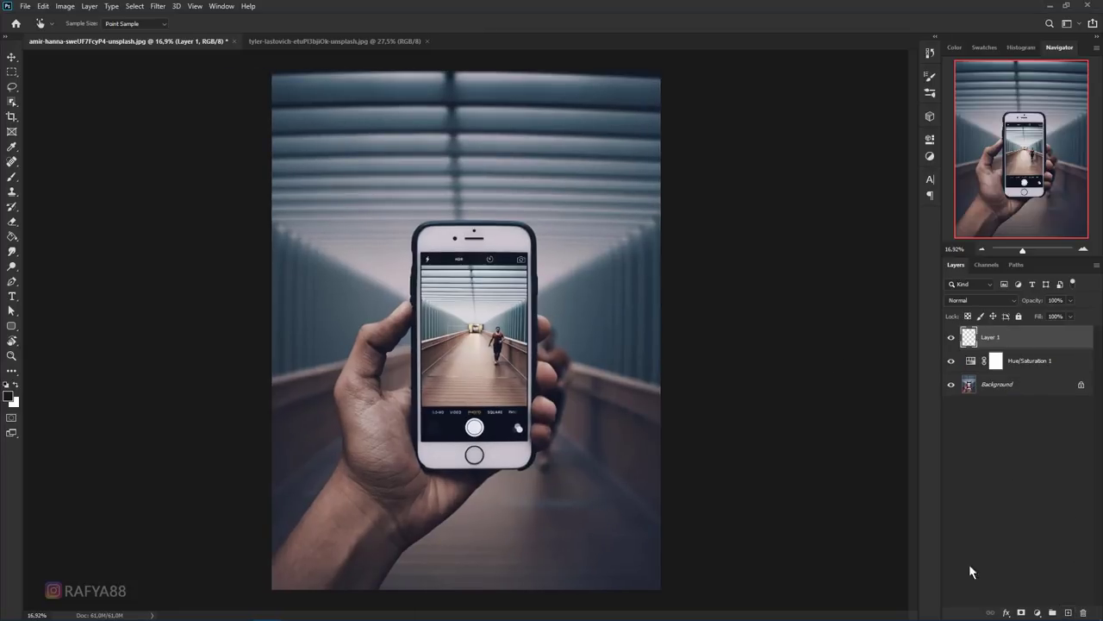
Step: Select the phone's whole display area with the Polygonal Lasso, tracing from corner to corner and closing the outline
scroll(522, 332, "up", 6)
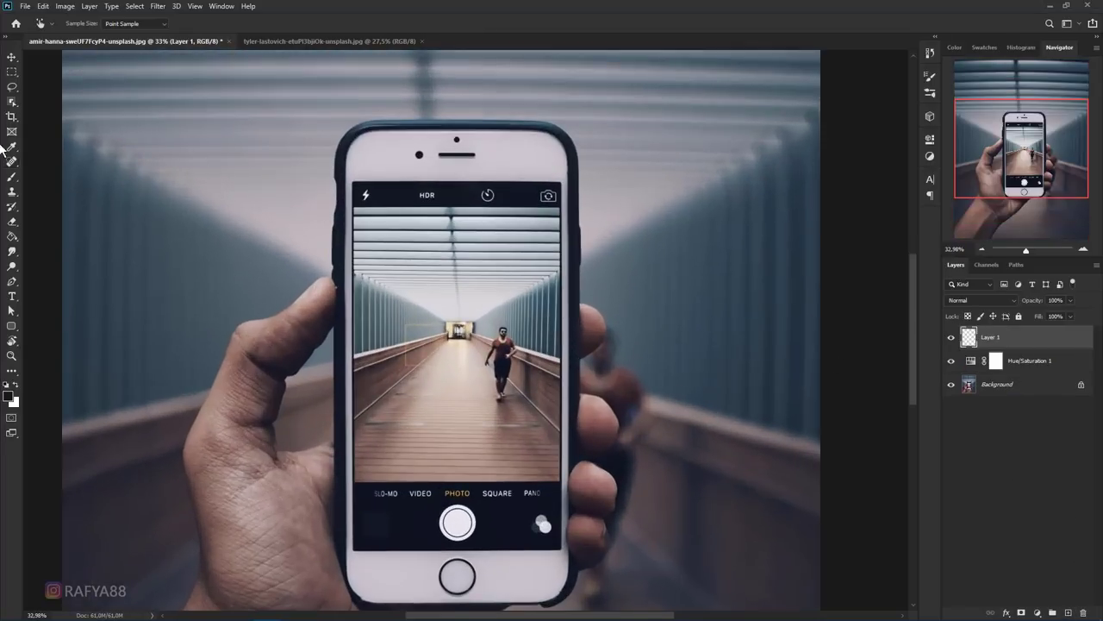
left_click(10, 103)
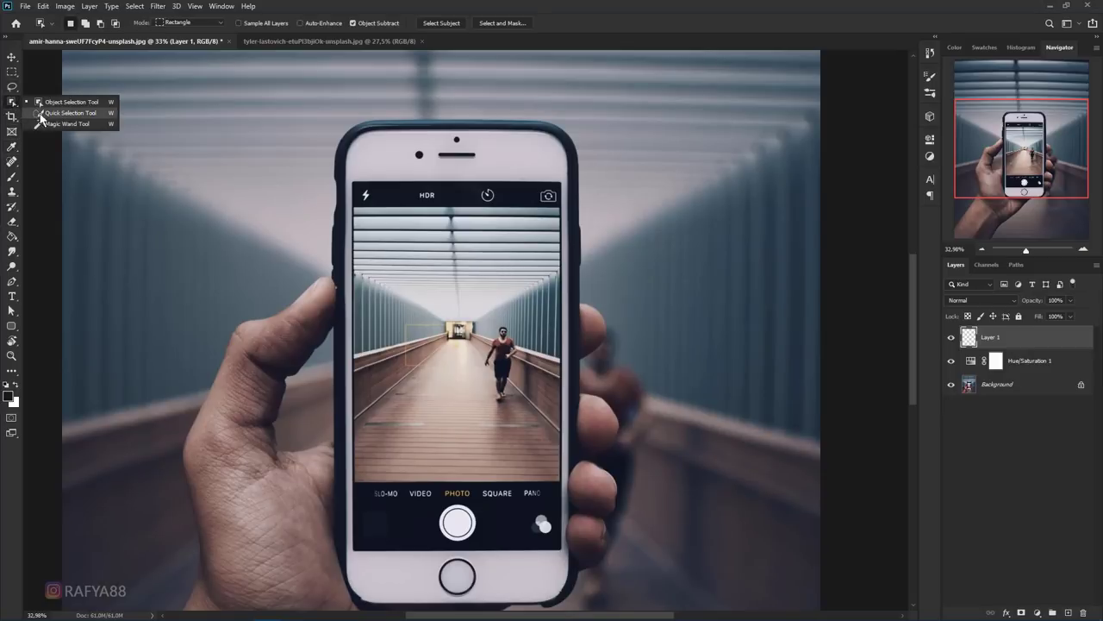
left_click(12, 87)
left_click(69, 98)
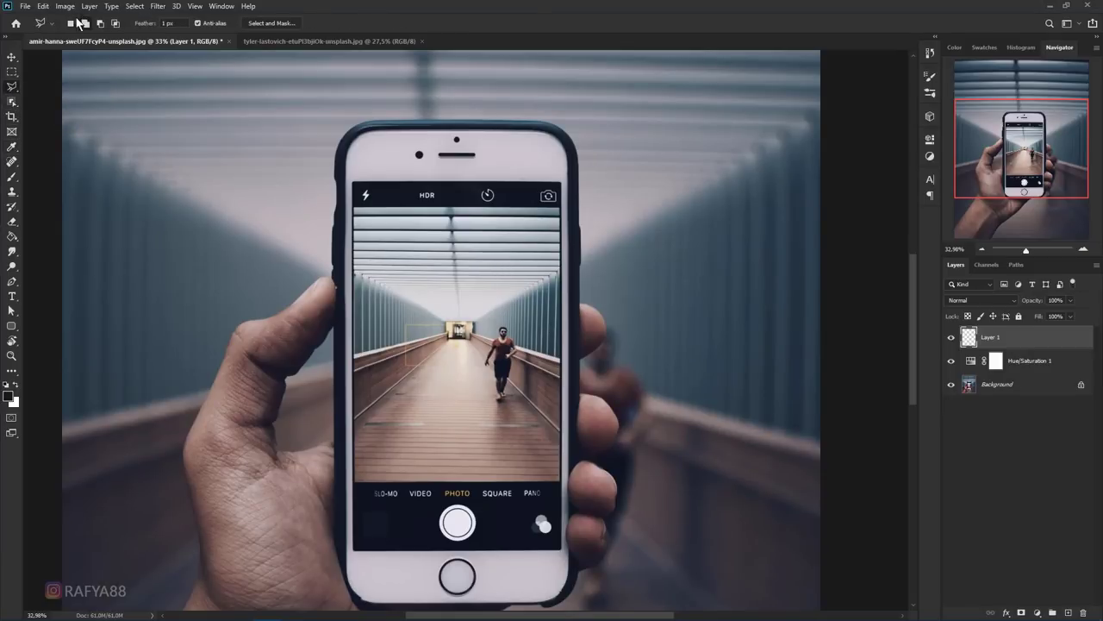
scroll(343, 126, "up", 6)
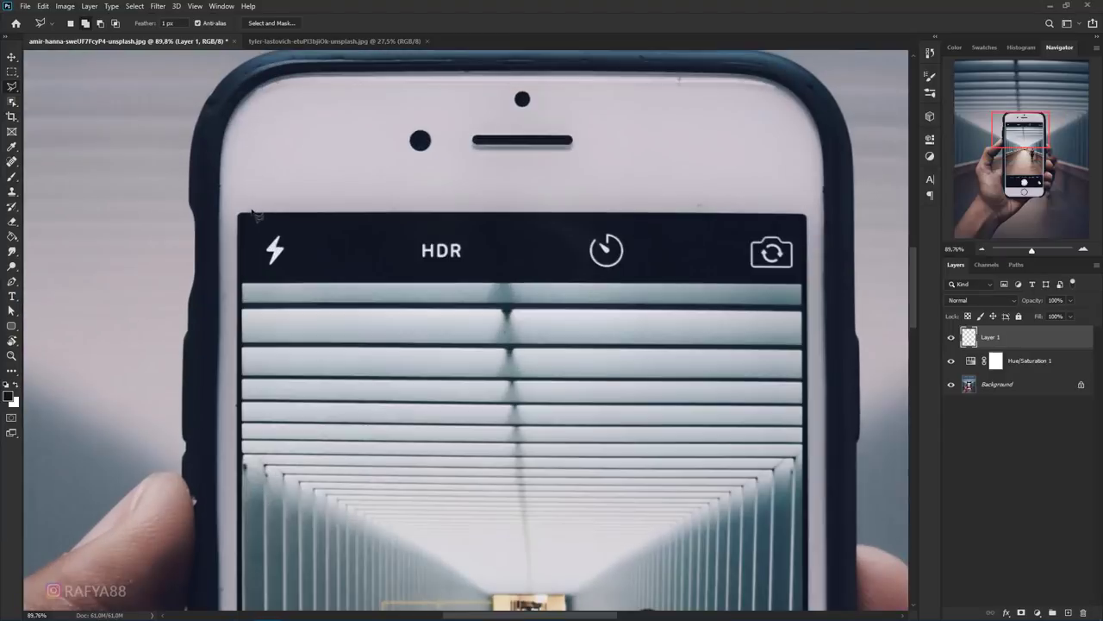
left_click(241, 214)
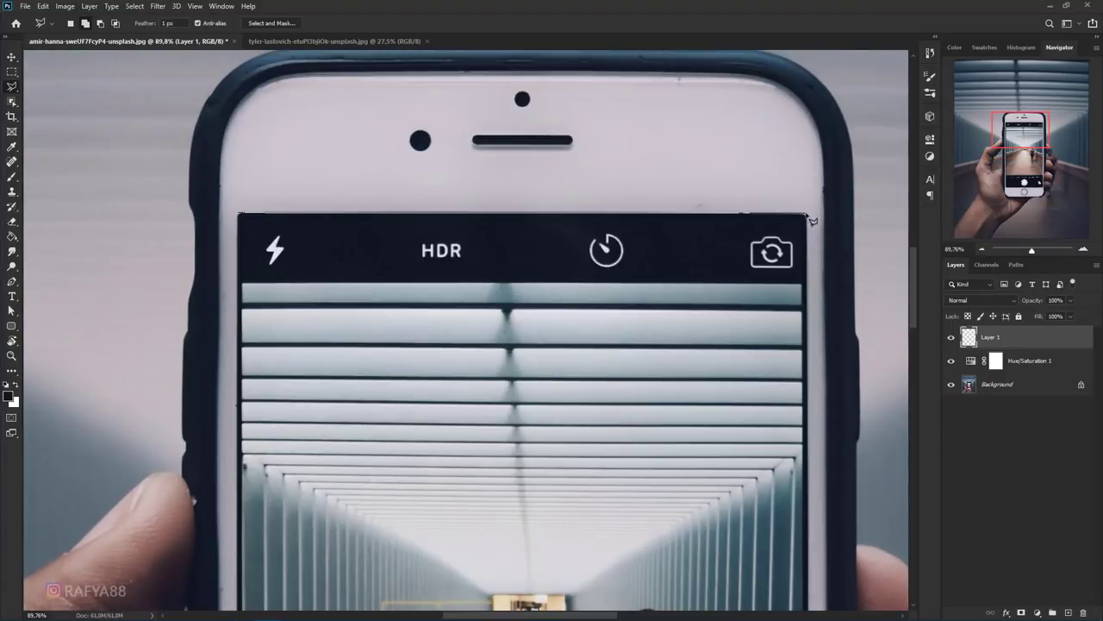
scroll(813, 221, "down", 10)
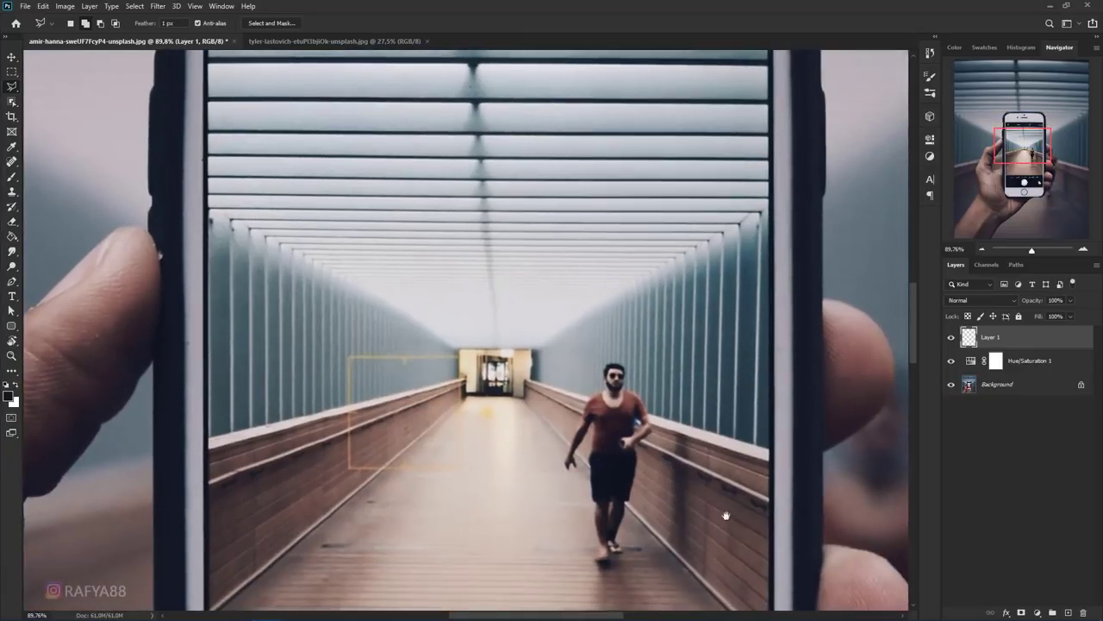
scroll(725, 236, "down", 5)
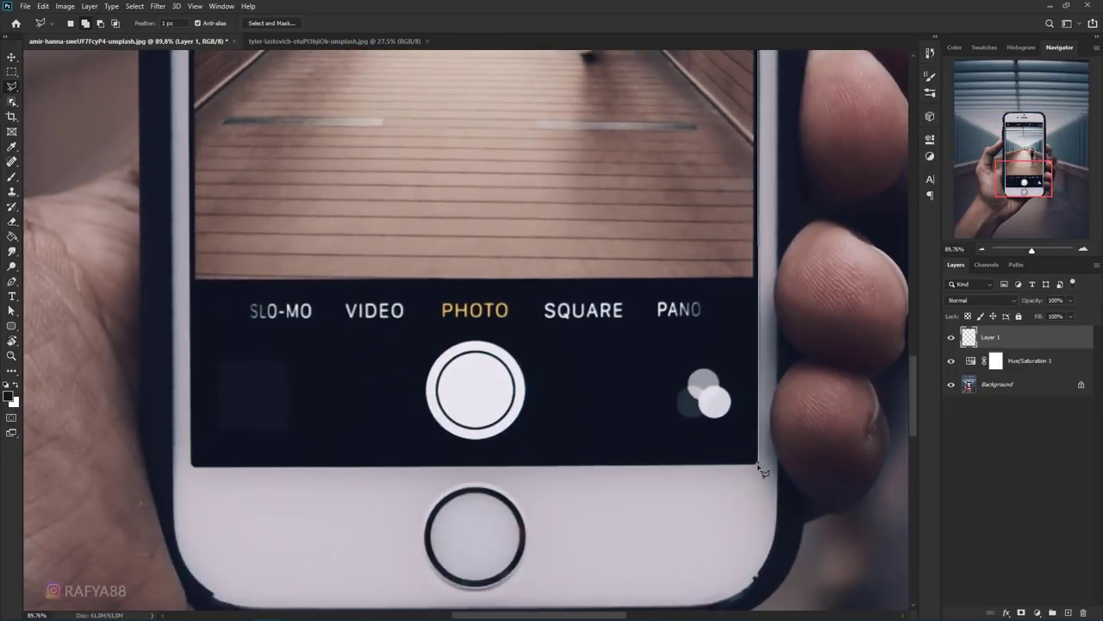
left_click(759, 463)
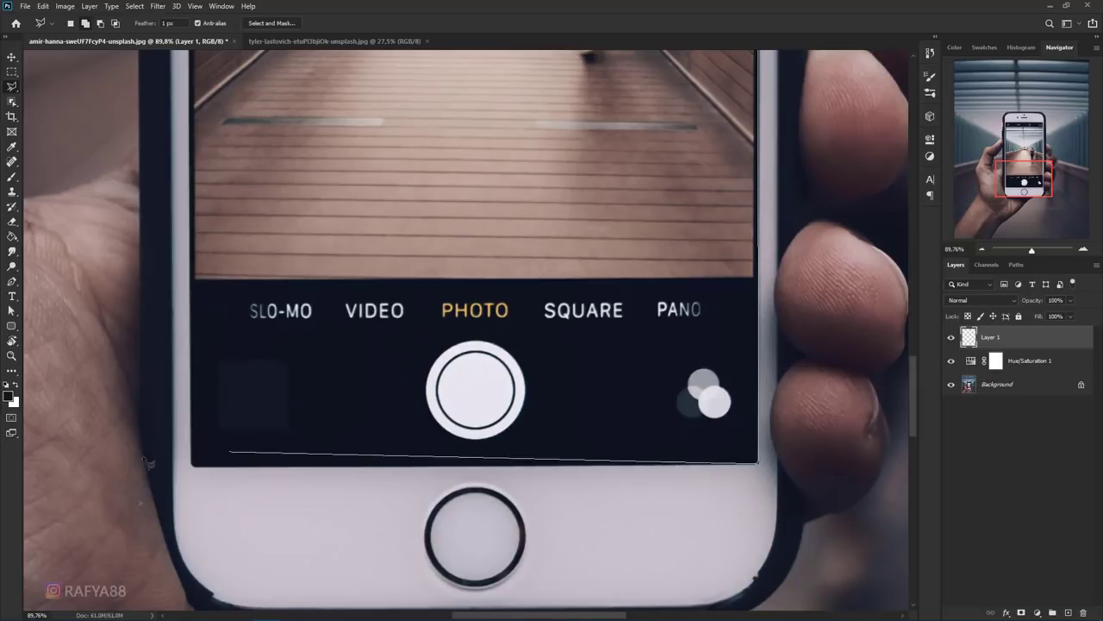
left_click(191, 465)
scroll(196, 472, "up", 12)
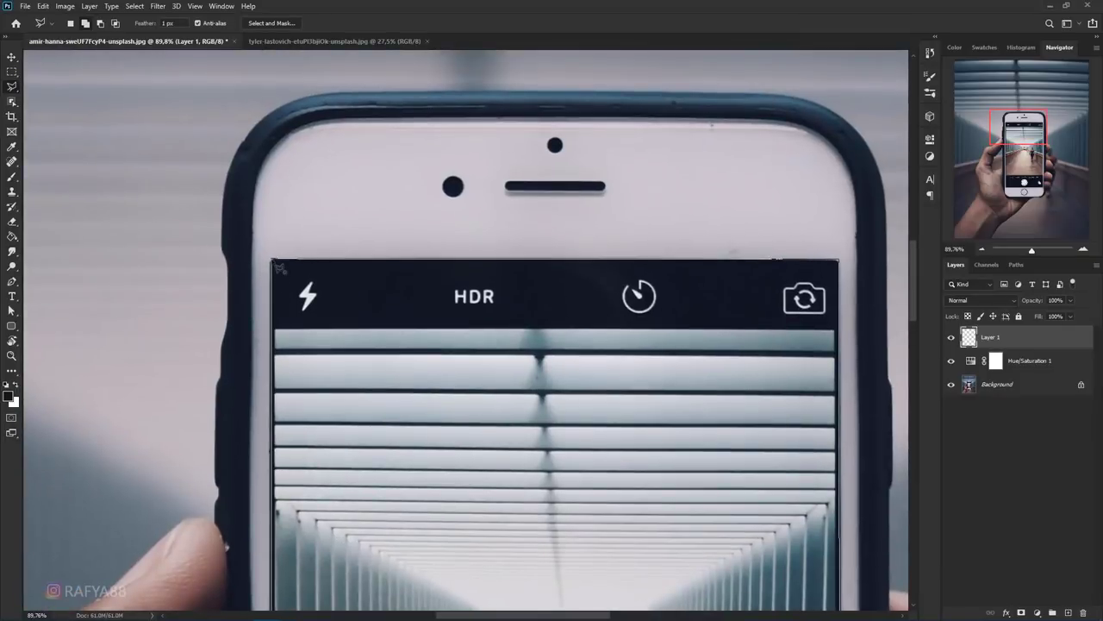
left_click(277, 266)
scroll(448, 422, "down", 10)
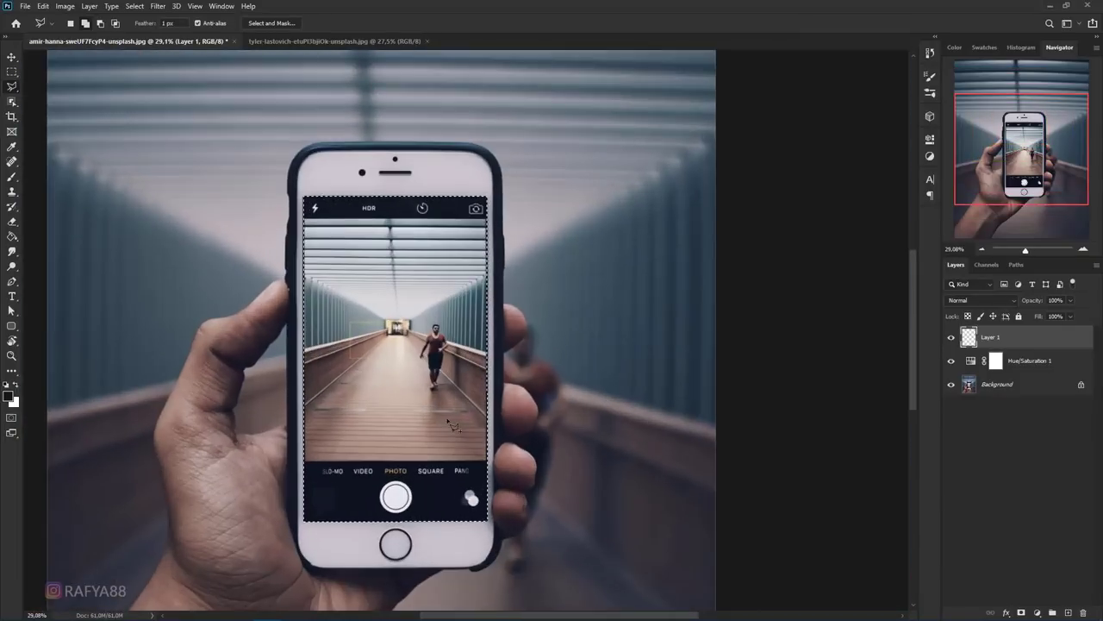
Step: Fill the display selection on Layer 1 with the near-black foreground colour using the Paint Bucket, and deselect
right_click(12, 236)
left_click(64, 248)
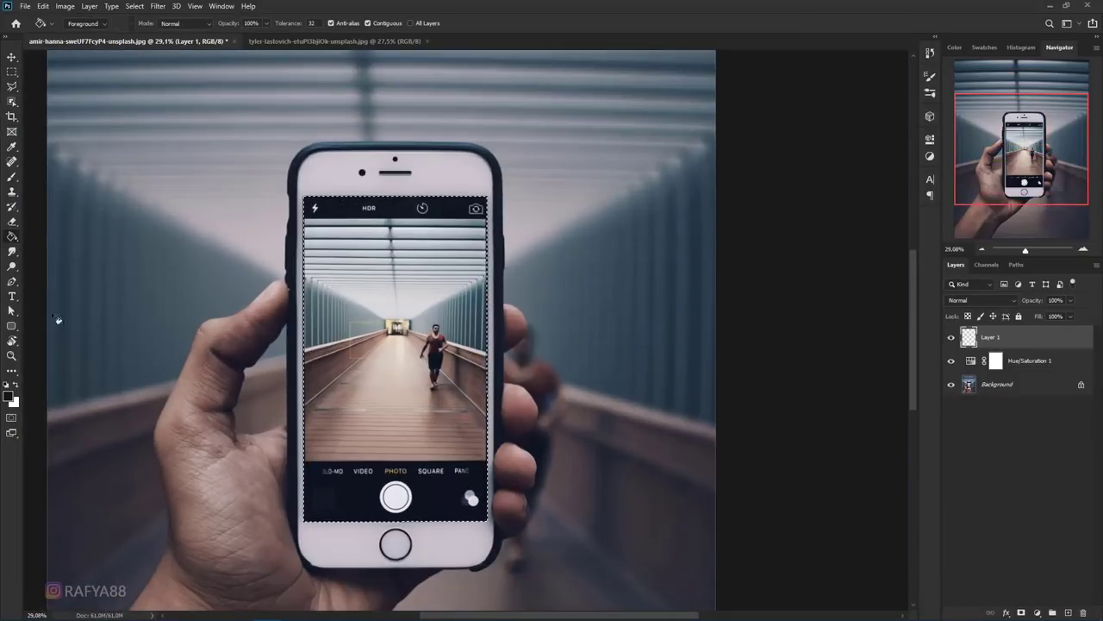
left_click(369, 394)
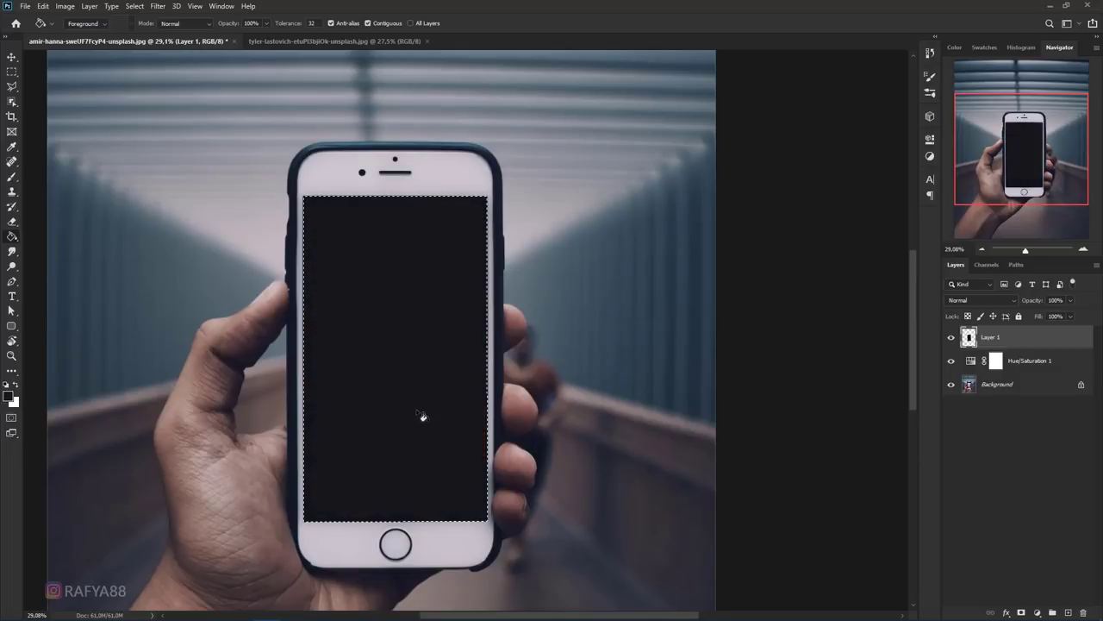
key("ctrl+d")
scroll(441, 366, "down", 3)
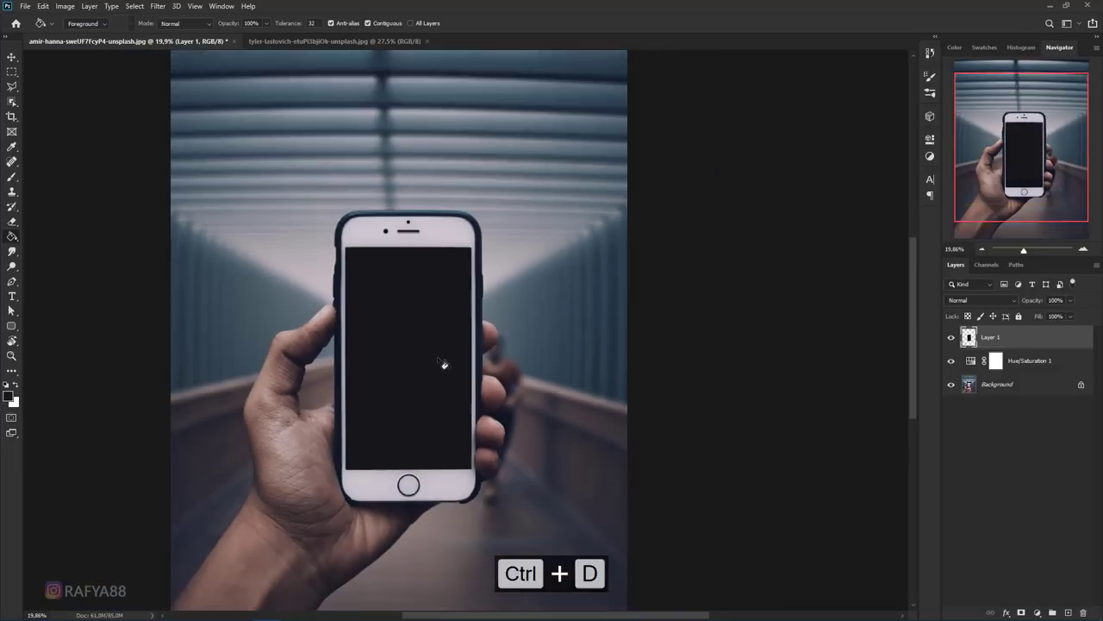
Step: Stretch the dark screen shape upward by its upper edge to about 103.3% height using Free Transform
scroll(504, 258, "up", 4)
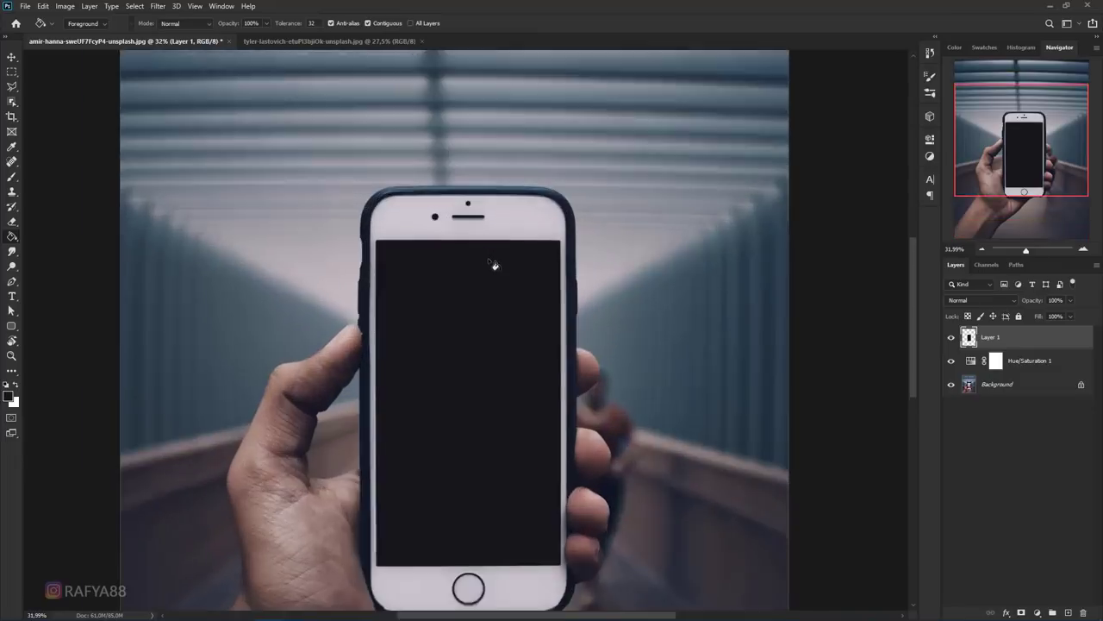
key("ctrl+t")
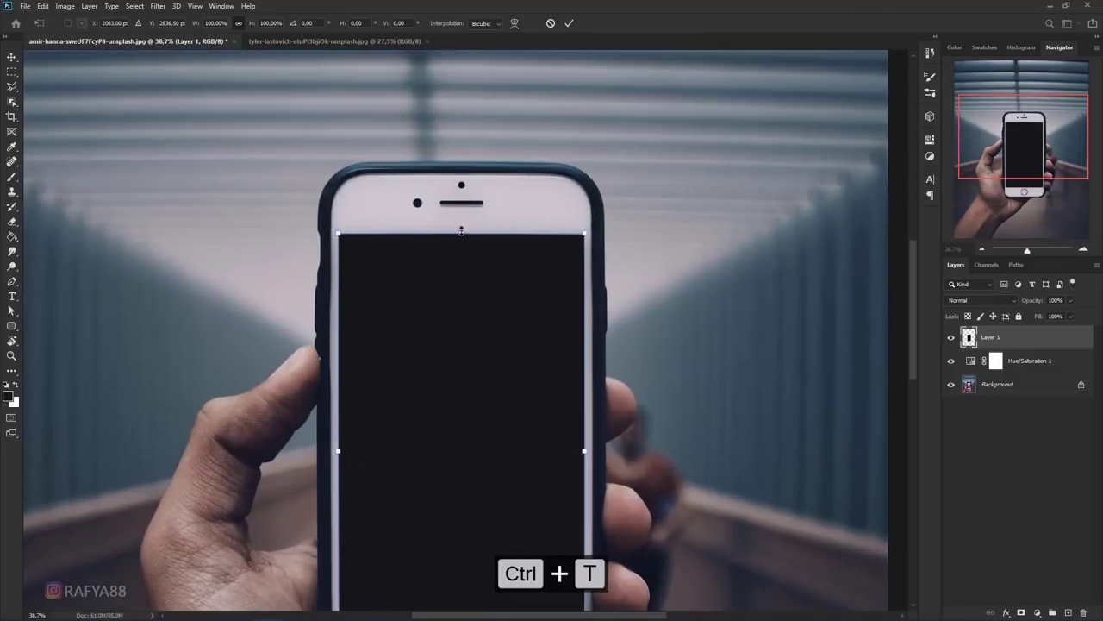
mouse_move(461, 231)
left_mouse_down()
mouse_move(461, 209)
mouse_move(461, 219)
left_mouse_up()
scroll(461, 254, "down", 2)
key("Return")
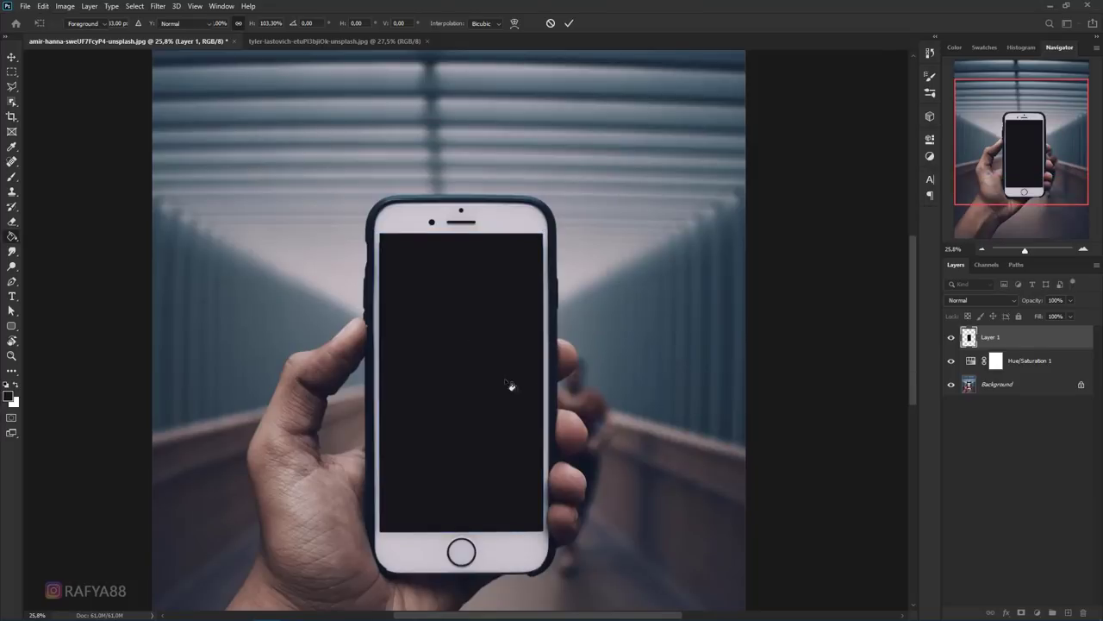
key("g")
scroll(514, 355, "down", 1)
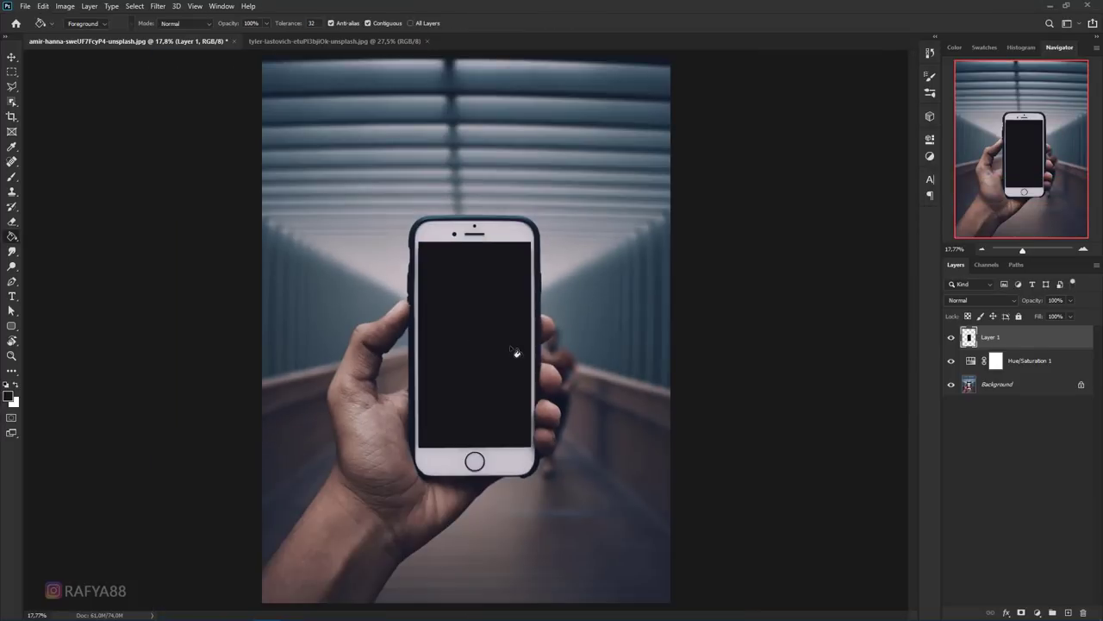
scroll(490, 346, "up", 1)
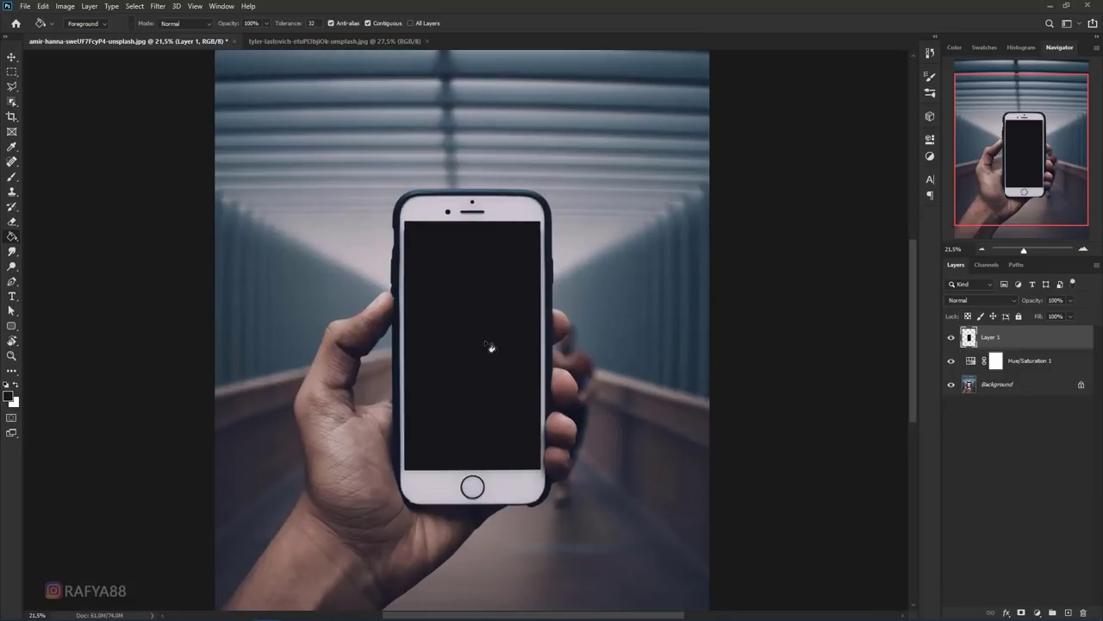
Step: Switch to the mountain landscape document and open the Camera Raw Filter on it
key("v")
left_click(337, 41)
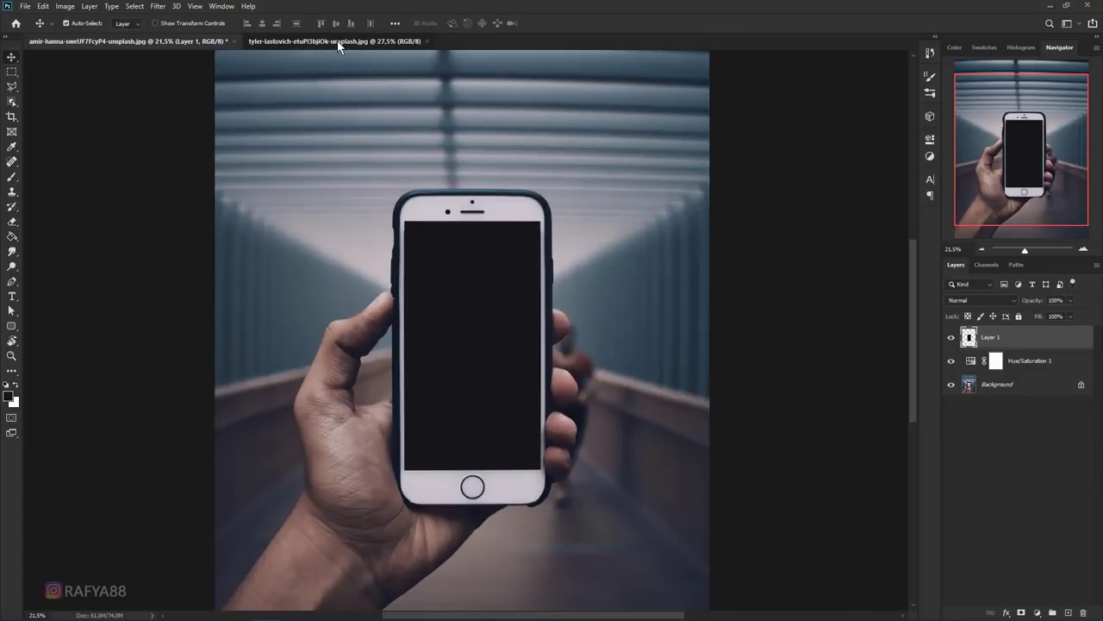
scroll(418, 230, "down", 2)
scroll(474, 290, "up", 1)
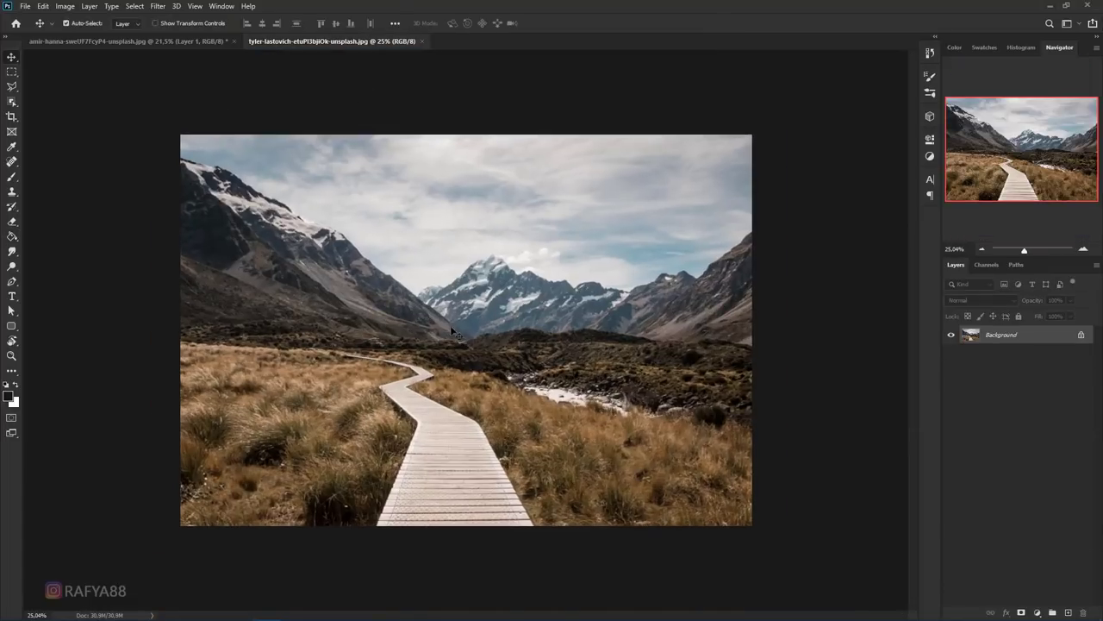
left_click(161, 8)
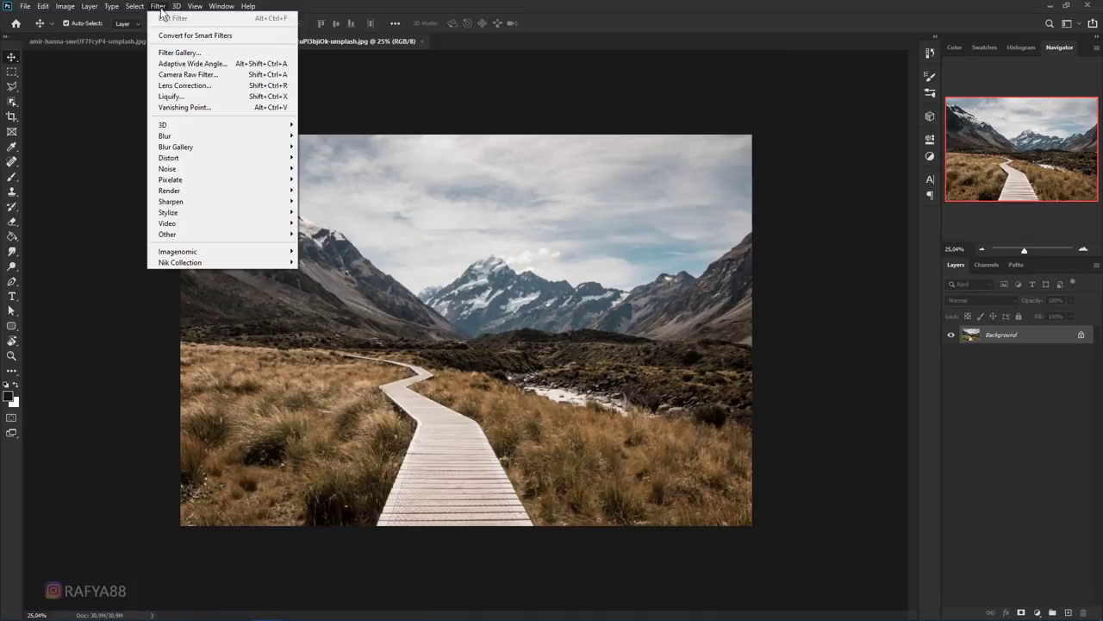
left_click(225, 76)
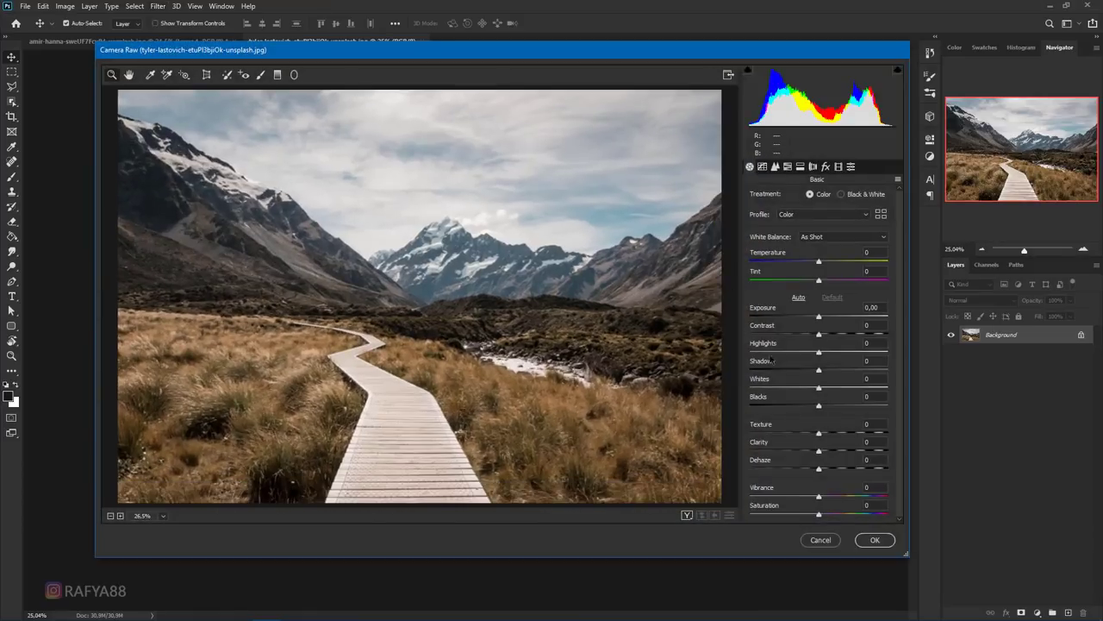
Step: Set Highlights to -100, Texture to +42 and Exposure to -0.15, raise Clarity slightly, and apply the Camera Raw adjustments
left_click_drag(819, 354, 750, 353)
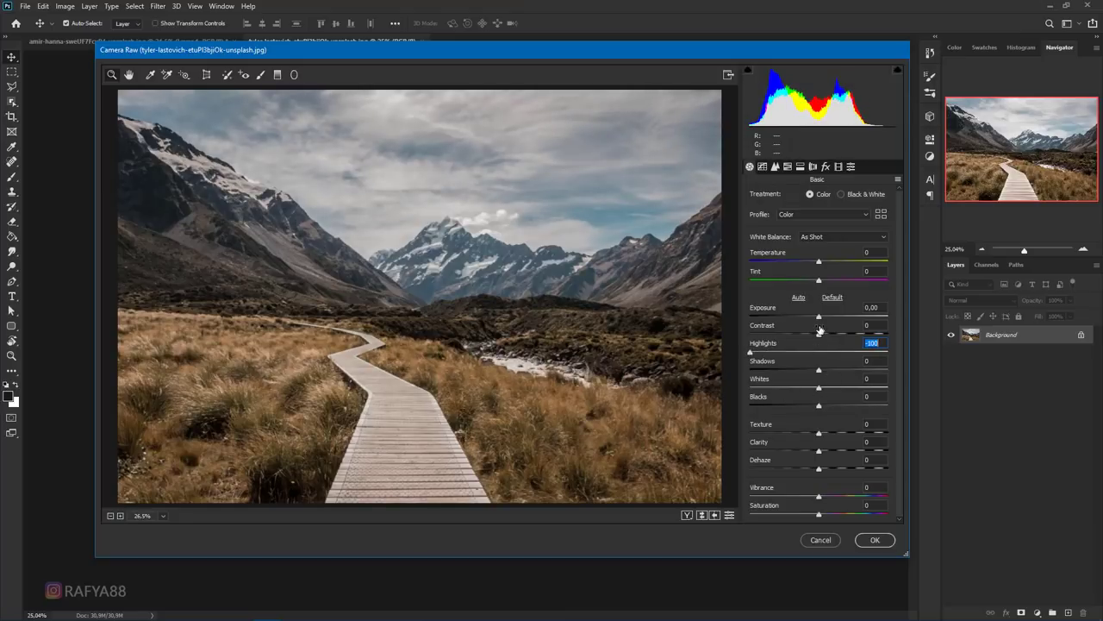
left_click_drag(820, 434, 851, 437)
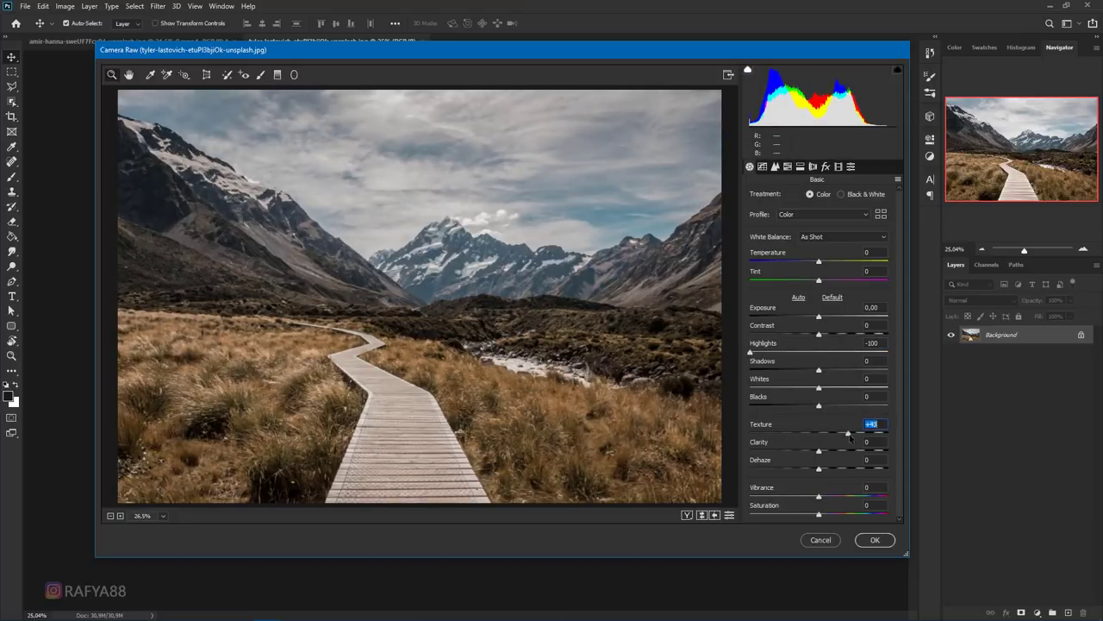
mouse_move(819, 317)
left_mouse_down()
mouse_move(803, 318)
mouse_move(819, 321)
left_mouse_up()
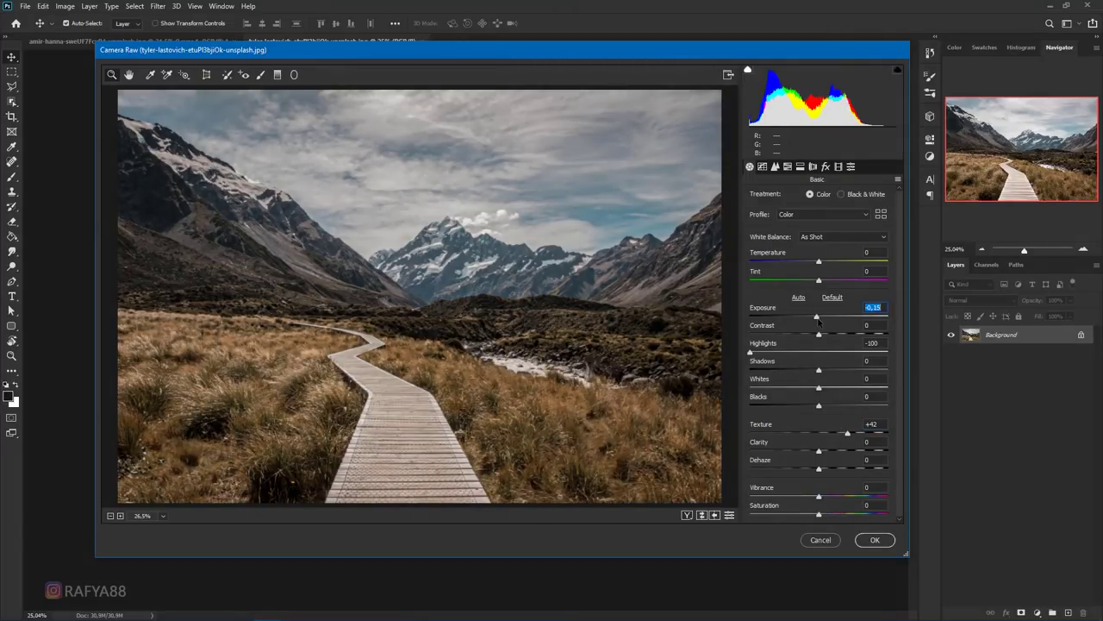
left_click_drag(823, 451, 832, 455)
left_click(874, 540)
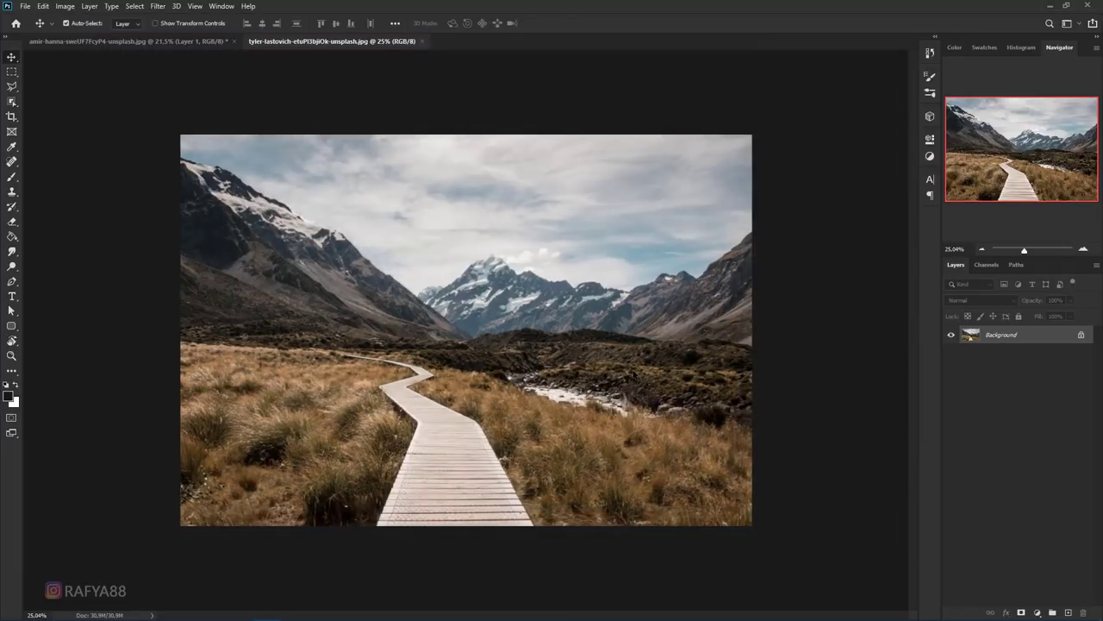
Step: Copy the landscape image into the phone document as the uppermost layer and set its opacity to 65%
scroll(473, 421, "down", 2)
scroll(474, 395, "up", 3)
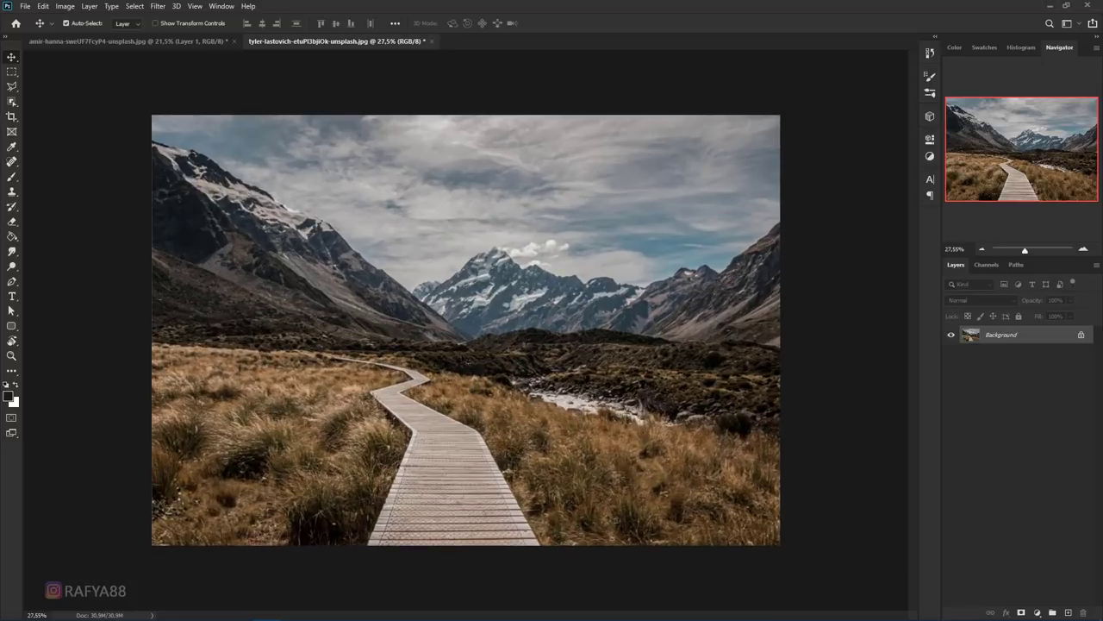
left_click_drag(429, 210, 522, 382)
scroll(471, 349, "down", 5)
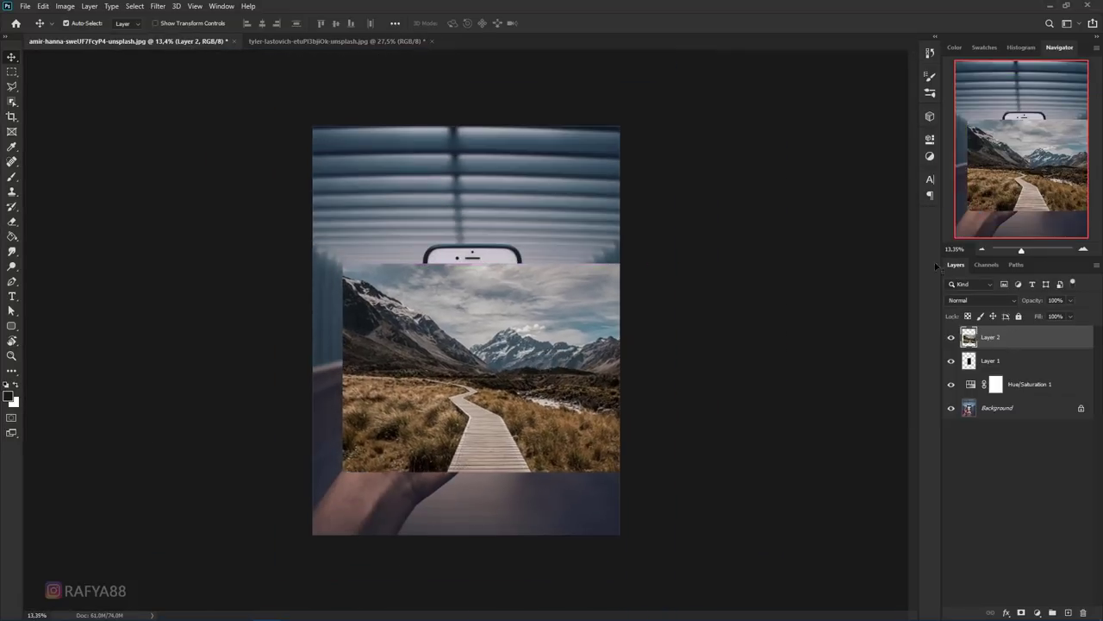
left_click_drag(1034, 303, 998, 316)
Step: Enlarge the landscape layer to about 181% and position it so the boardwalk runs beneath the phone
key("ctrl+t")
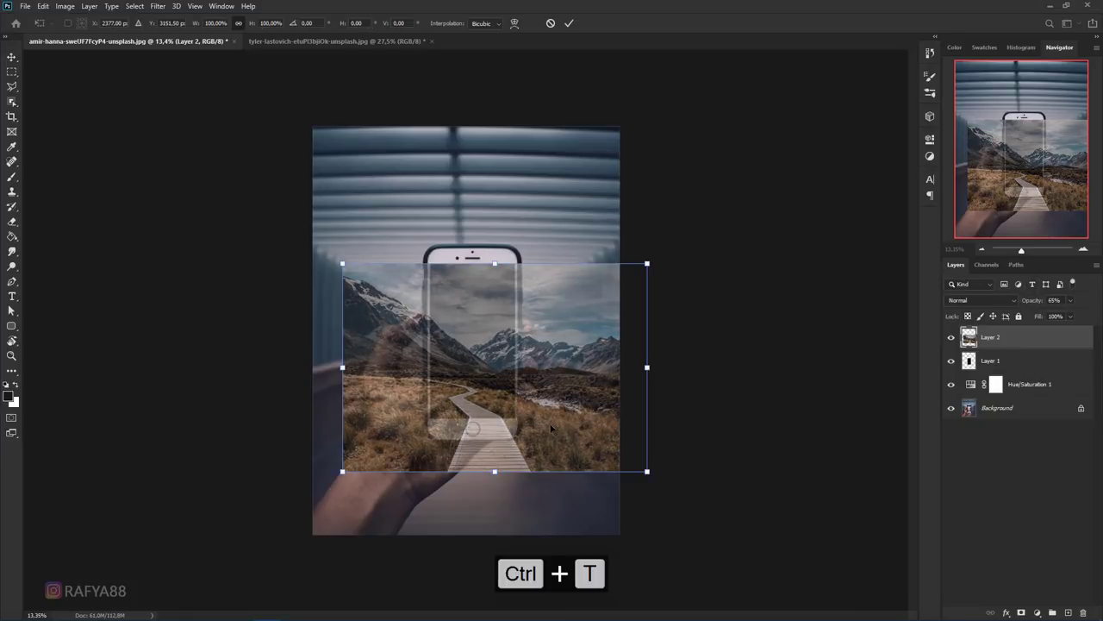
left_click_drag(648, 473, 768, 563)
left_click_drag(747, 545, 778, 512)
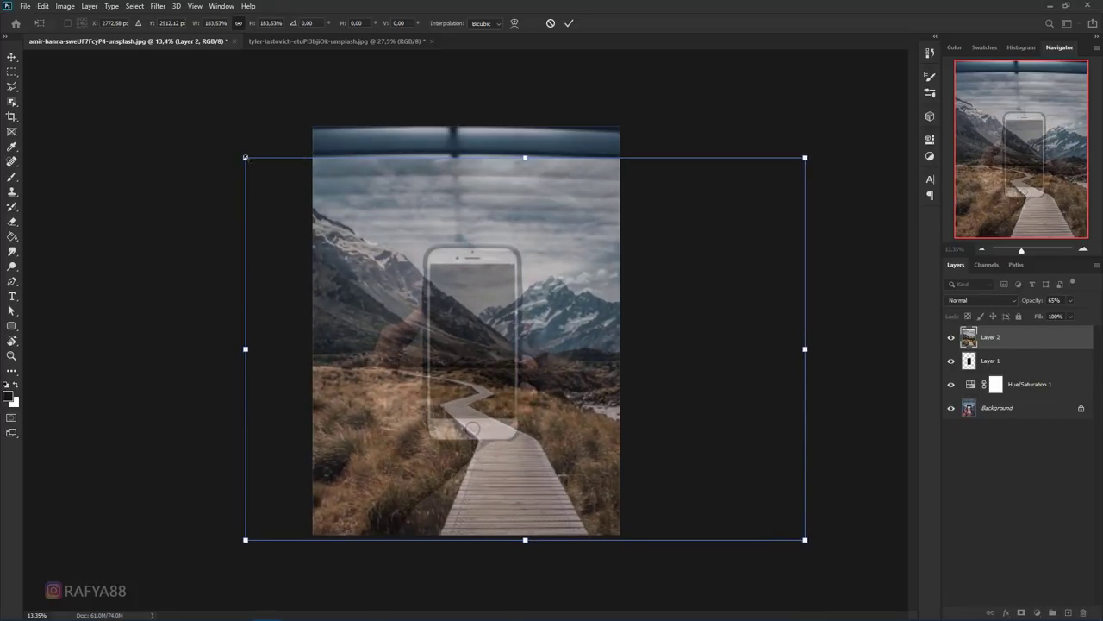
left_click_drag(246, 157, 252, 163)
left_click_drag(348, 226, 343, 230)
left_click(568, 24)
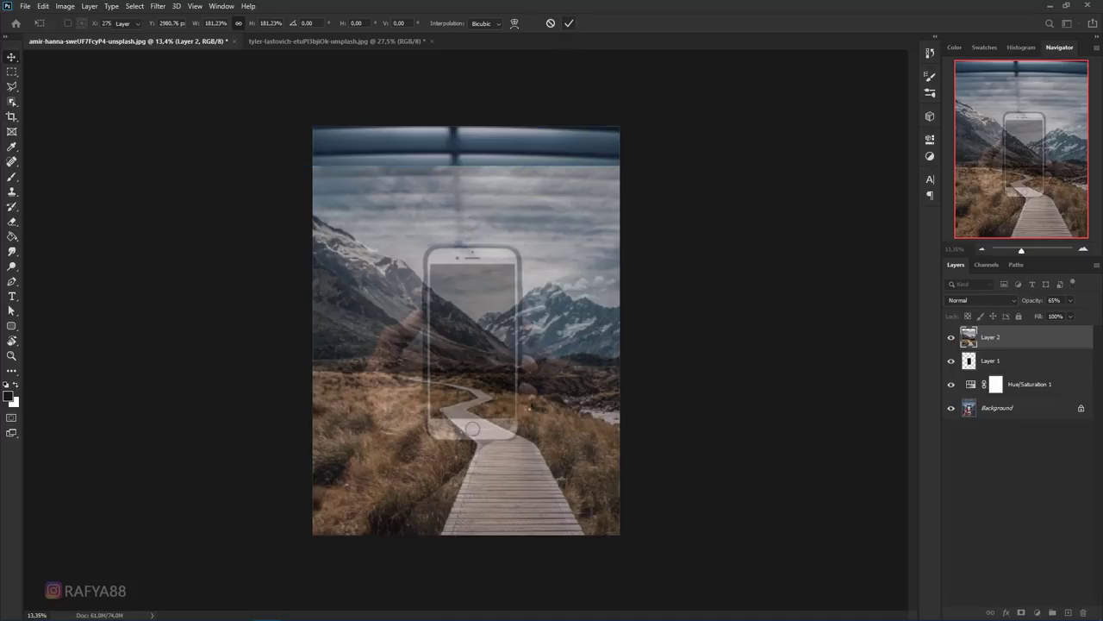
key("ctrl+0")
scroll(547, 416, "up", 1)
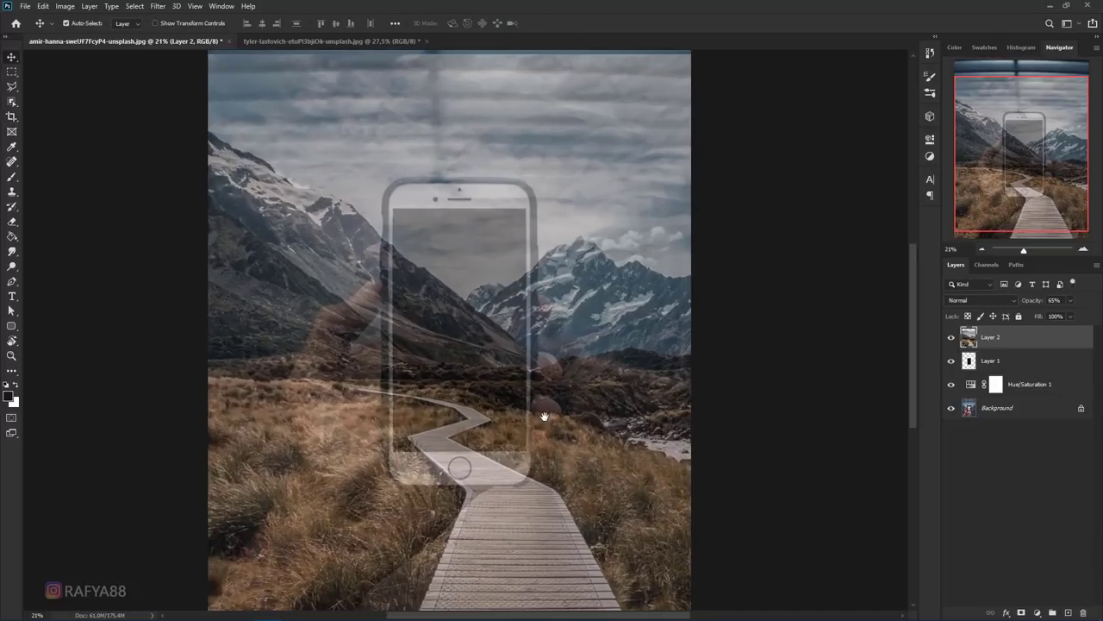
Step: Restore the landscape layer's opacity to 100% and clip it to the phone-screen layer below
left_click_drag(547, 416, 540, 335)
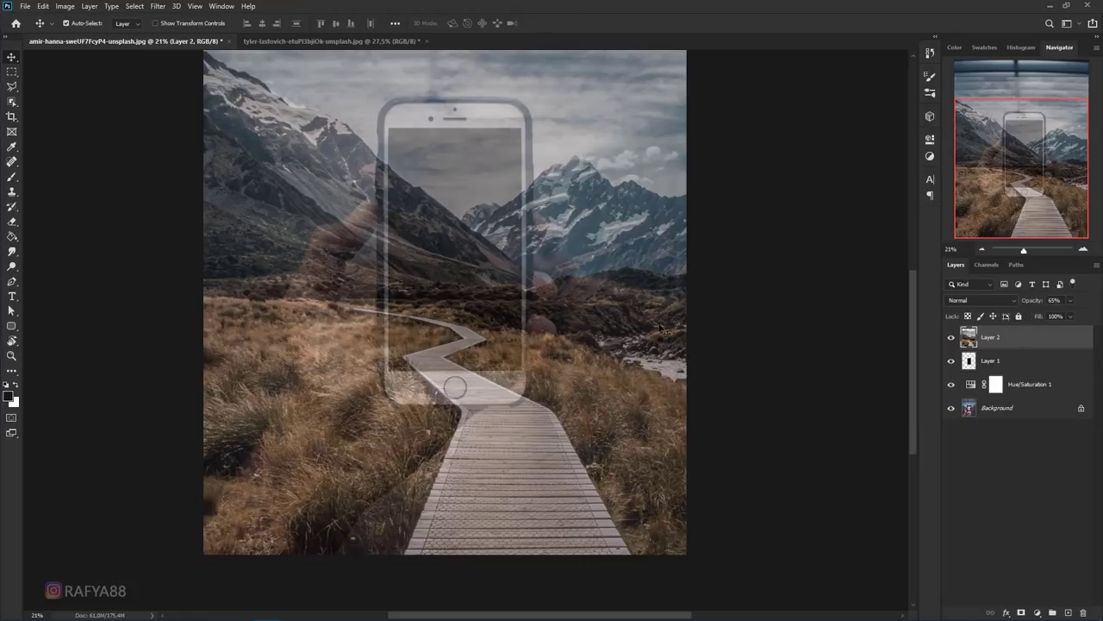
left_click_drag(1060, 304, 1080, 306)
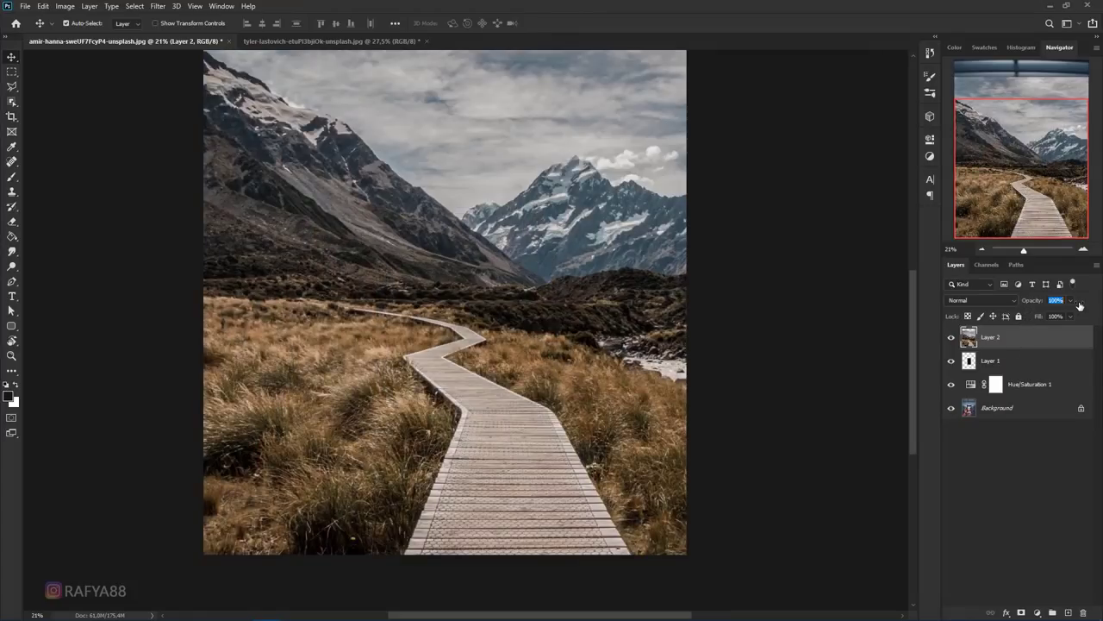
right_click(1023, 341)
left_click(965, 354)
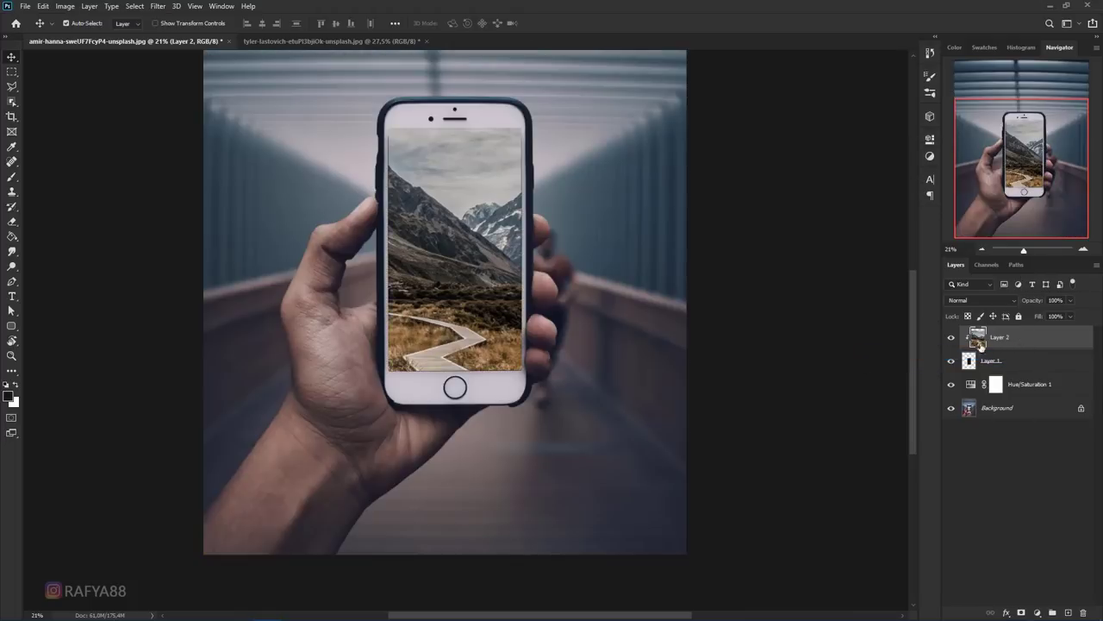
scroll(476, 365, "down", 5)
scroll(492, 370, "up", 3)
scroll(491, 370, "down", 1)
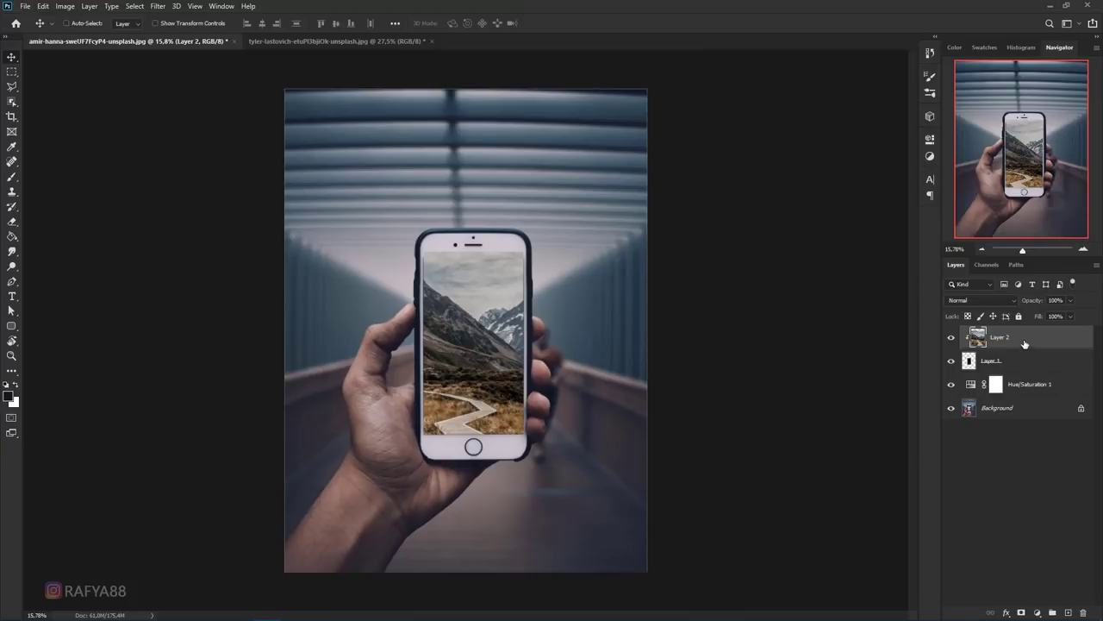
Step: Duplicate the landscape layer as an unclipped copy and lower the copy's opacity to 48%
key("ctrl+j")
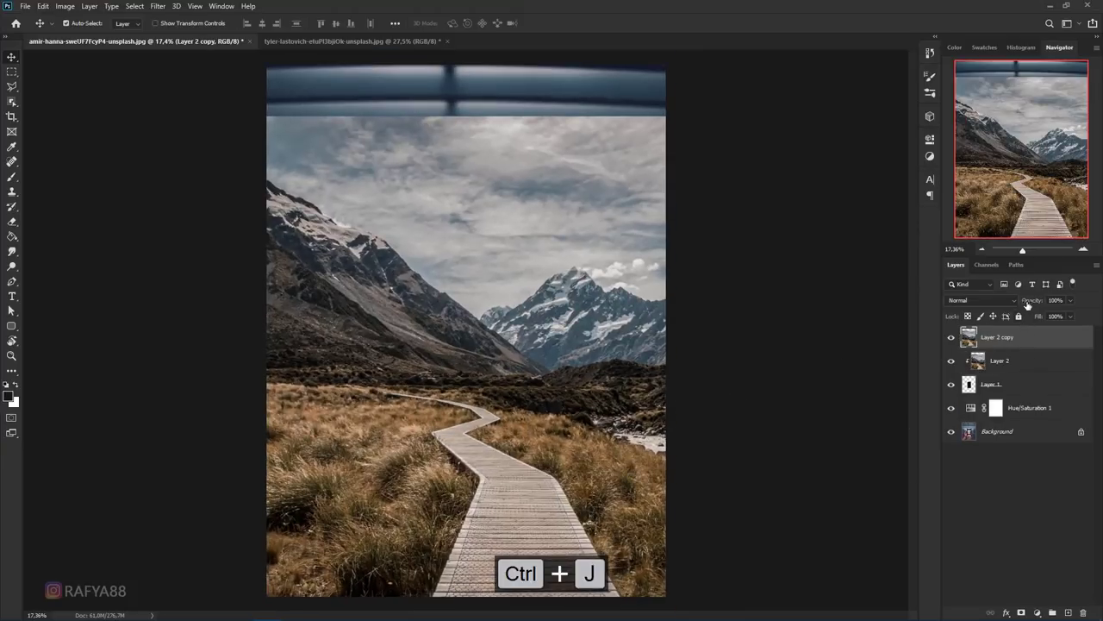
left_click_drag(1026, 306, 998, 308)
scroll(595, 450, "up", 1)
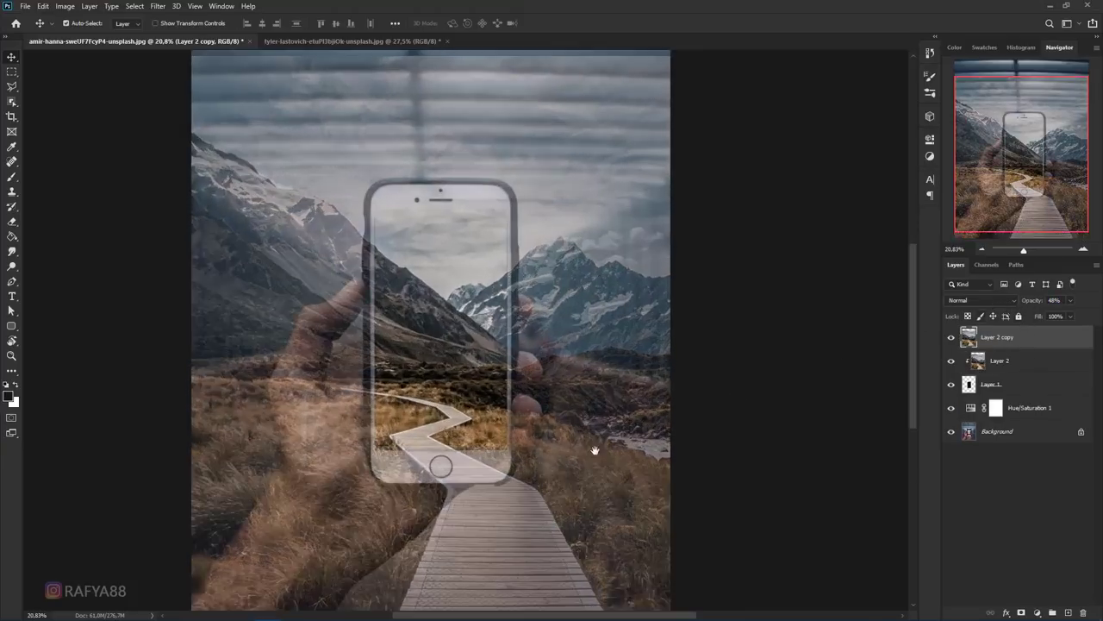
scroll(585, 447, "up", 1)
left_click_drag(541, 439, 549, 280)
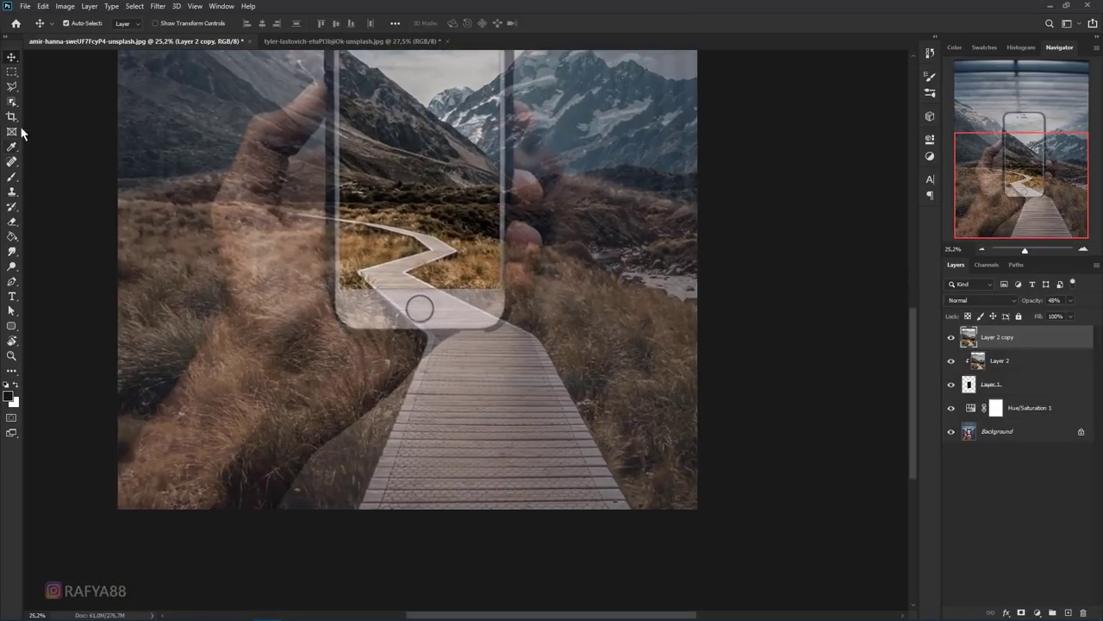
Step: Set the landscape copy's opacity to 100%
left_click(12, 86)
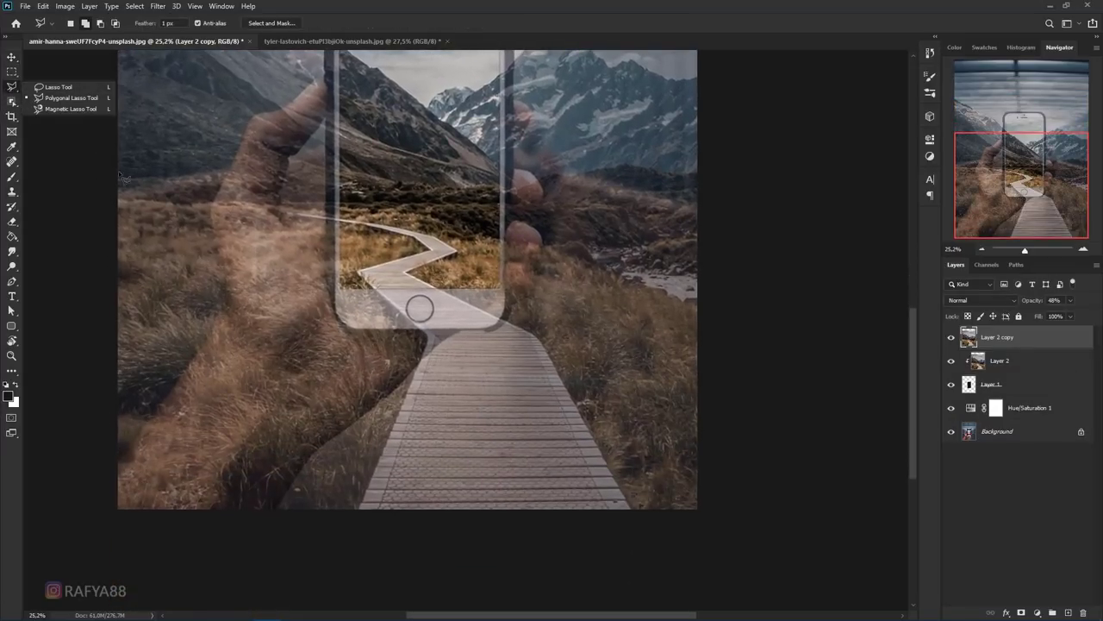
left_click(1047, 336)
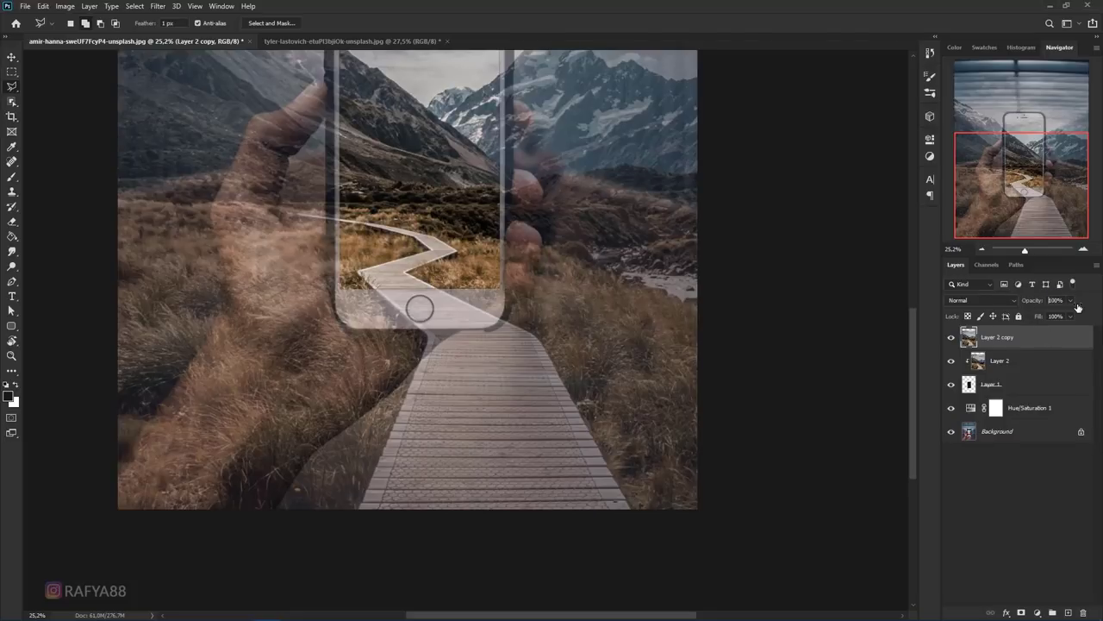
left_click_drag(1077, 307, 1079, 307)
key("Return")
scroll(324, 292, "down", 1)
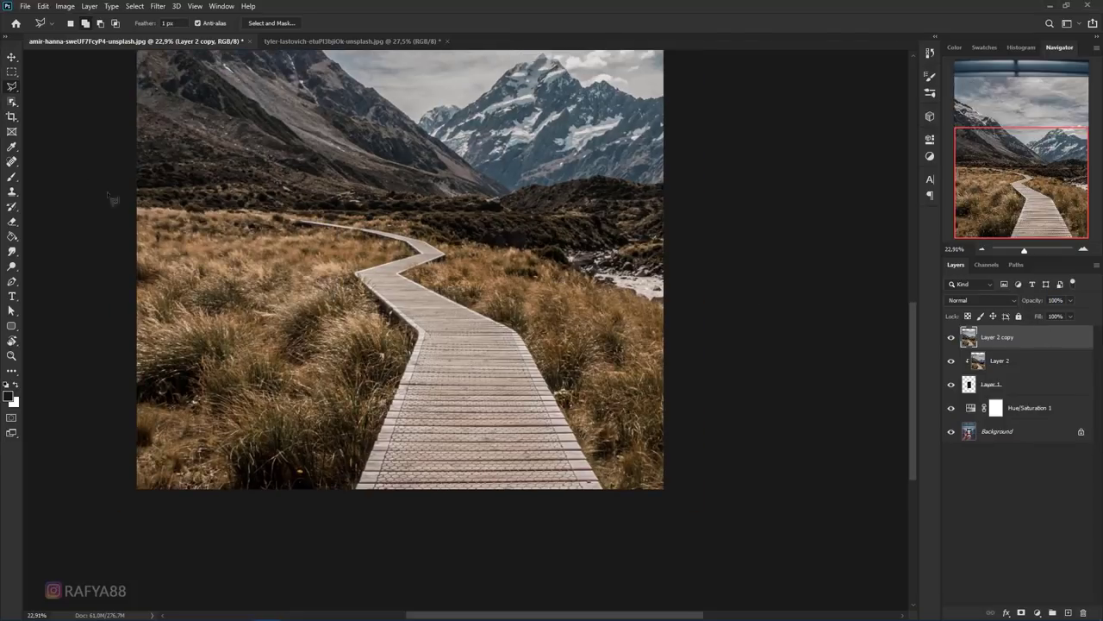
Step: Select the boardwalk on the landscape copy with the Object Selection tool and turn the selection into a layer mask
left_click(11, 107)
left_click(52, 100)
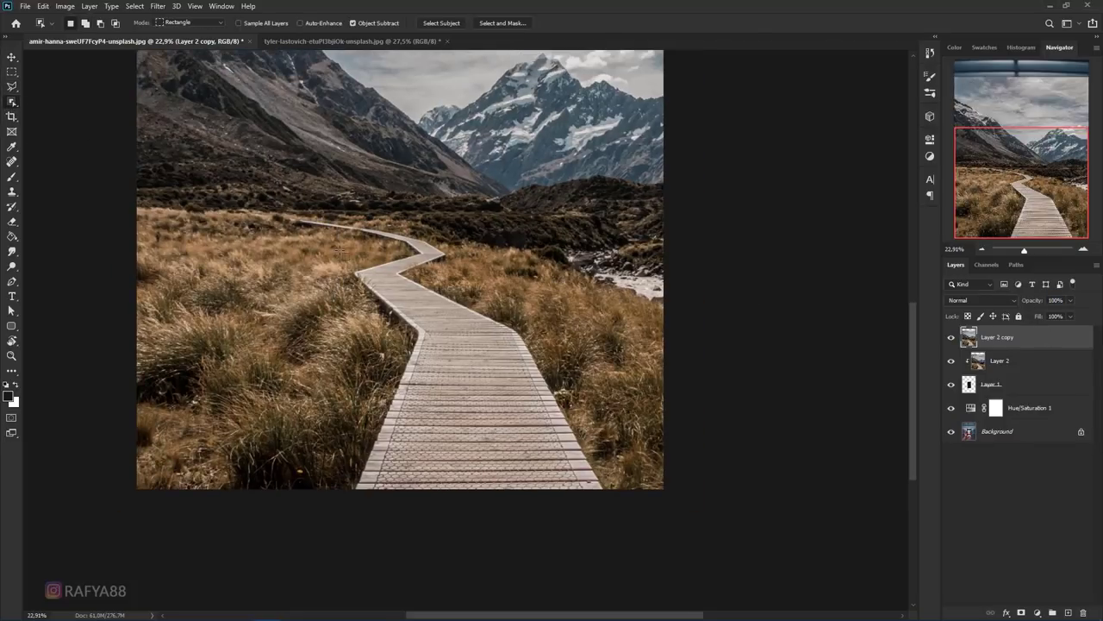
left_click_drag(341, 251, 621, 533)
left_click_drag(612, 489, 613, 488)
scroll(405, 285, "up", 3)
scroll(405, 285, "down", 3)
left_click(1020, 612)
scroll(533, 337, "down", 3)
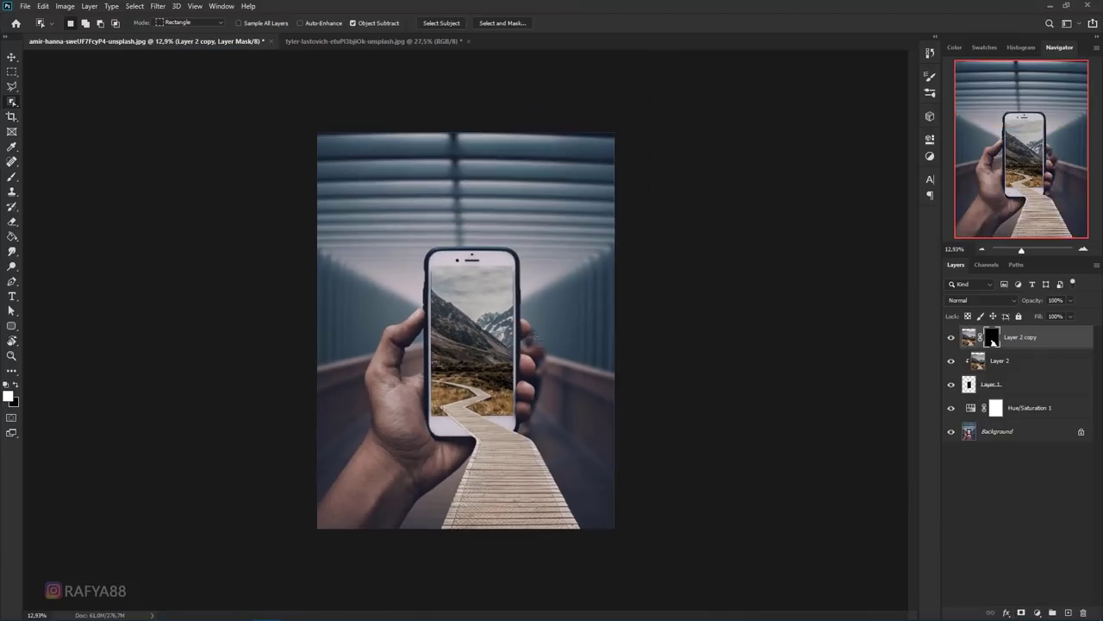
Step: Refine the layer mask along the boardwalk's left edge over the phone's bezel with a brush at 72% opacity
scroll(485, 524, "up", 11)
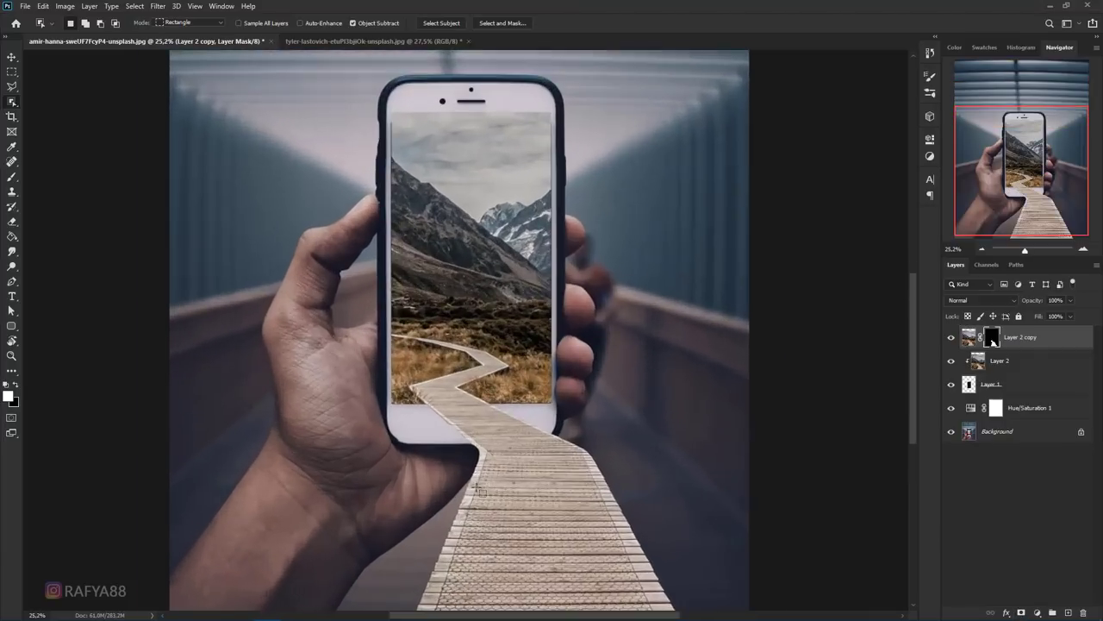
scroll(464, 470, "up", 3)
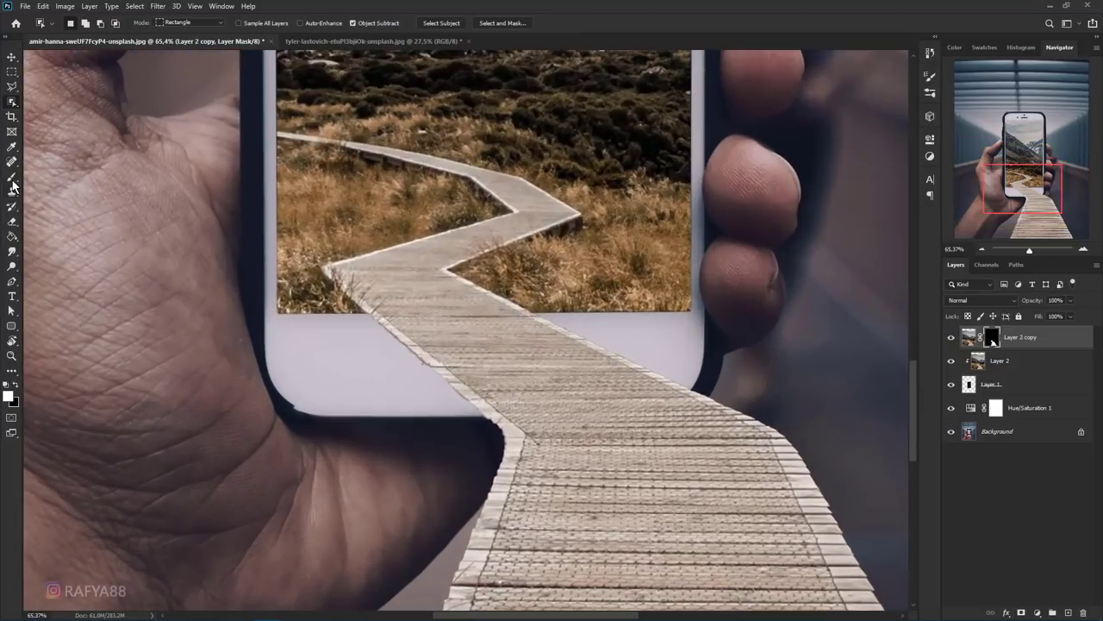
left_click_drag(12, 185, 35, 186)
scroll(443, 322, "up", 1)
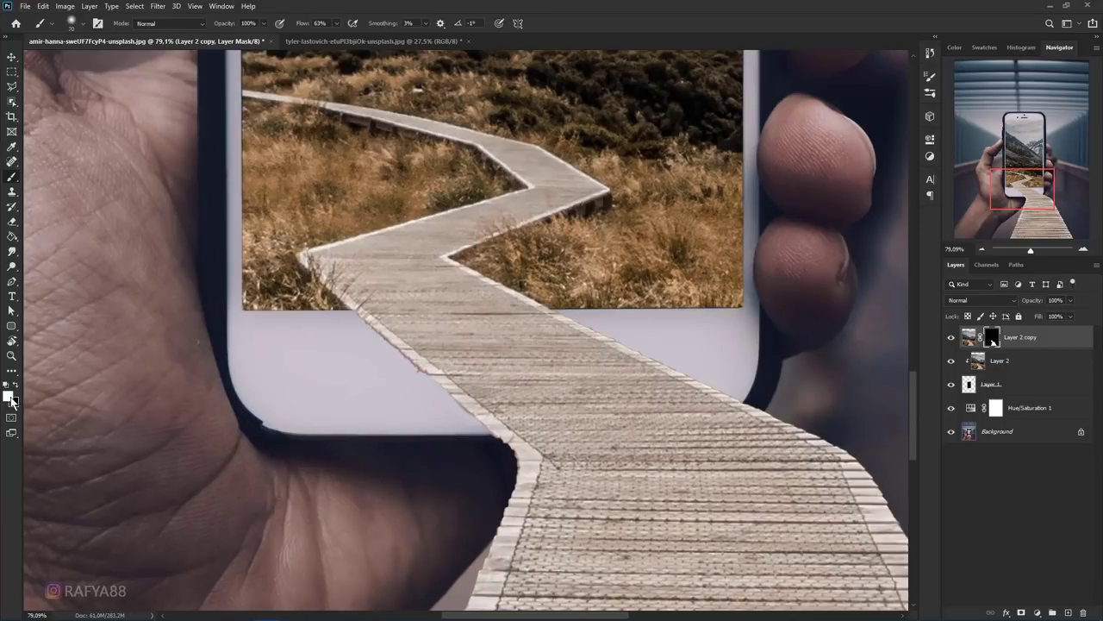
left_click_drag(237, 25, 216, 26)
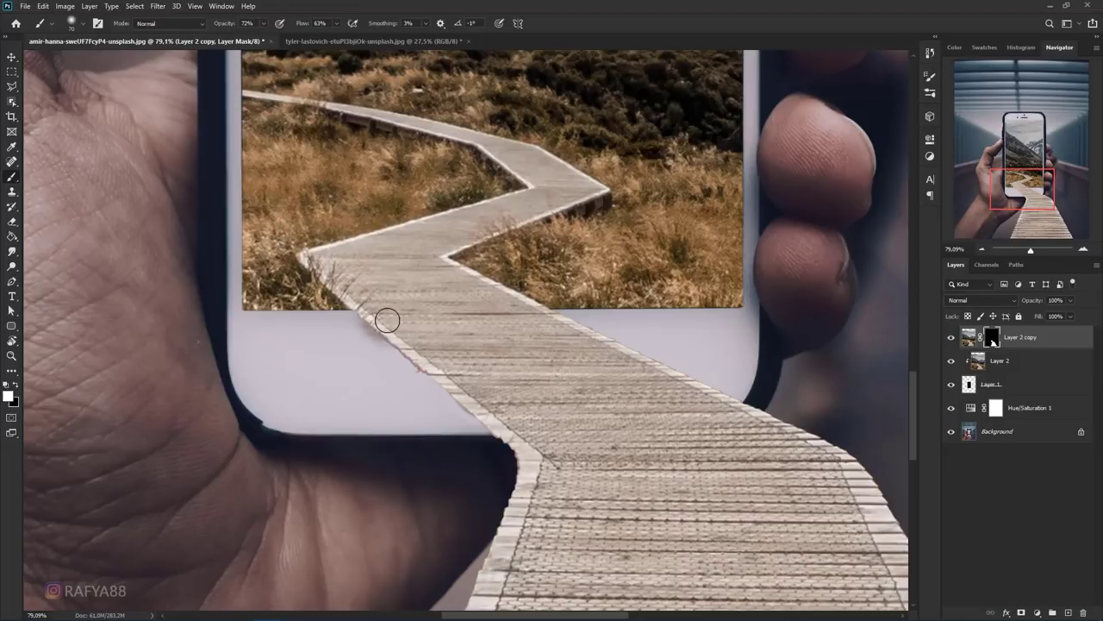
key("ctrl+z")
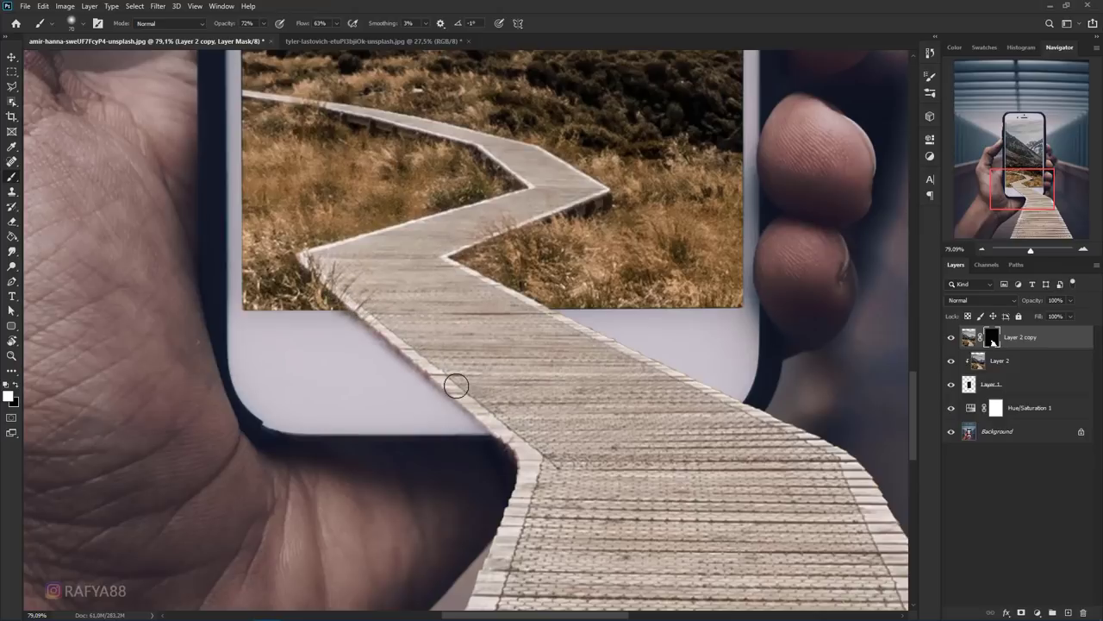
scroll(476, 332, "down", 3)
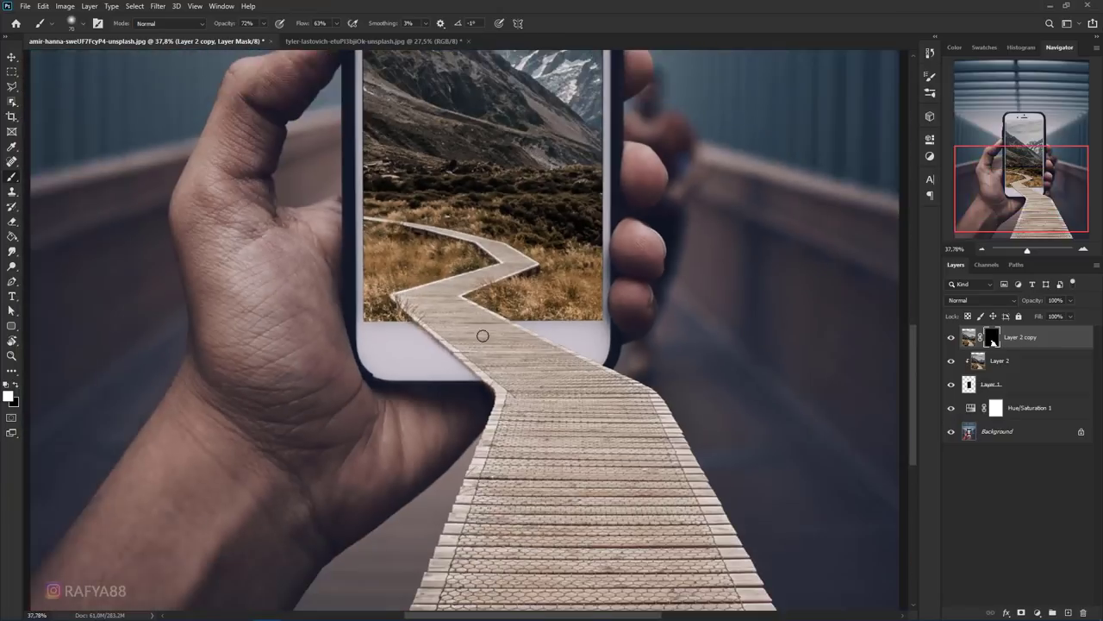
scroll(468, 335, "up", 2)
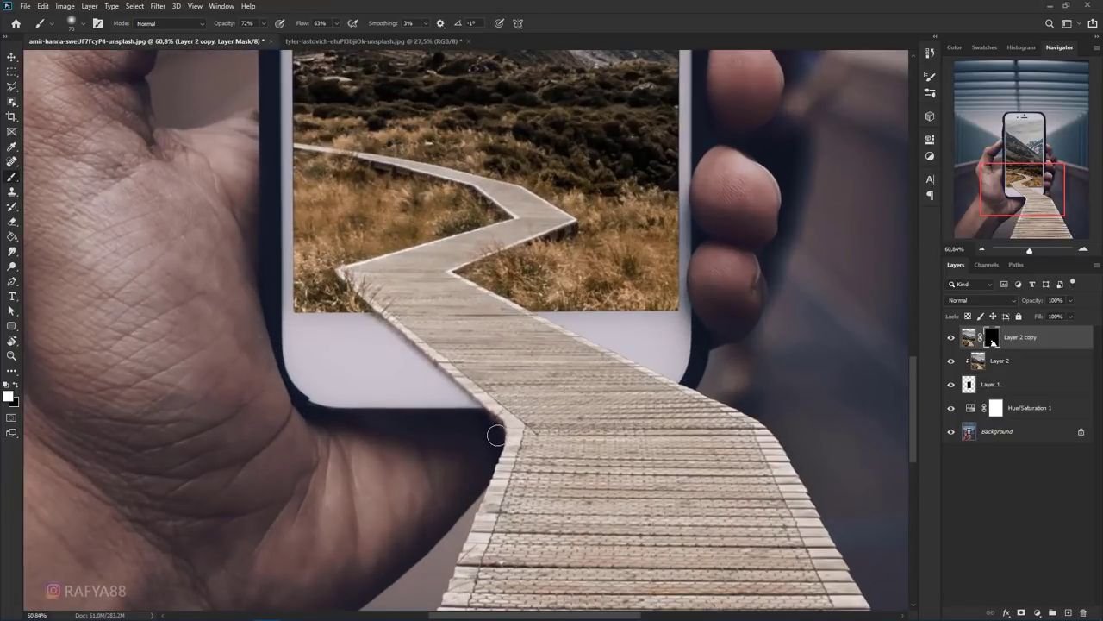
scroll(517, 435, "up", 2)
scroll(522, 445, "down", 1)
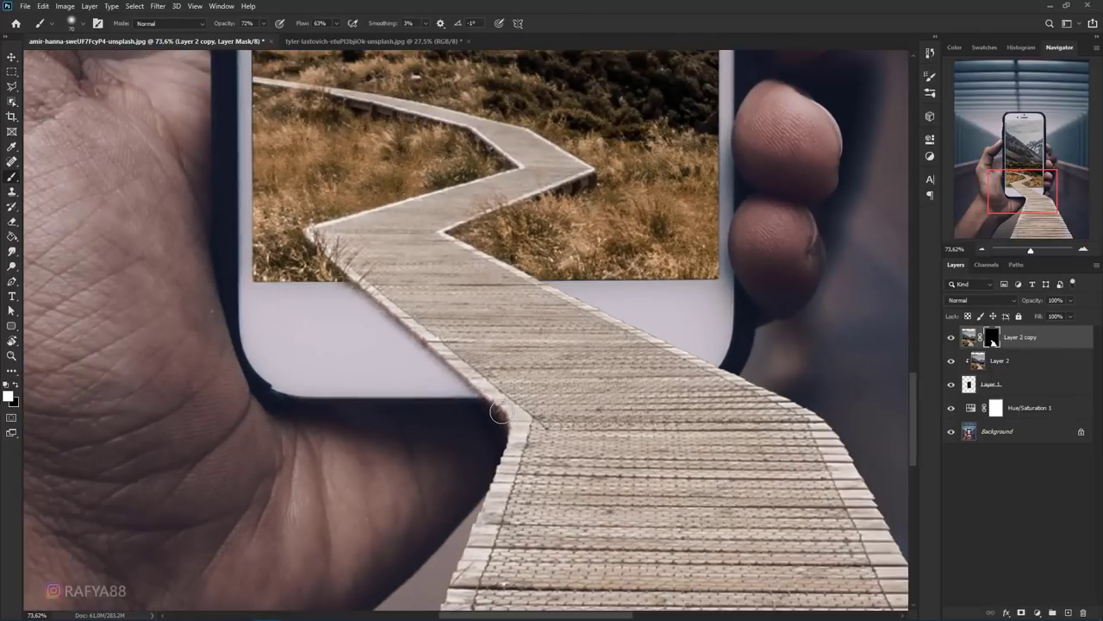
Step: Outline the bezel strip beside the boardwalk's left edge with the Polygonal Lasso, paint it black on the mask and deselect
left_click(11, 89)
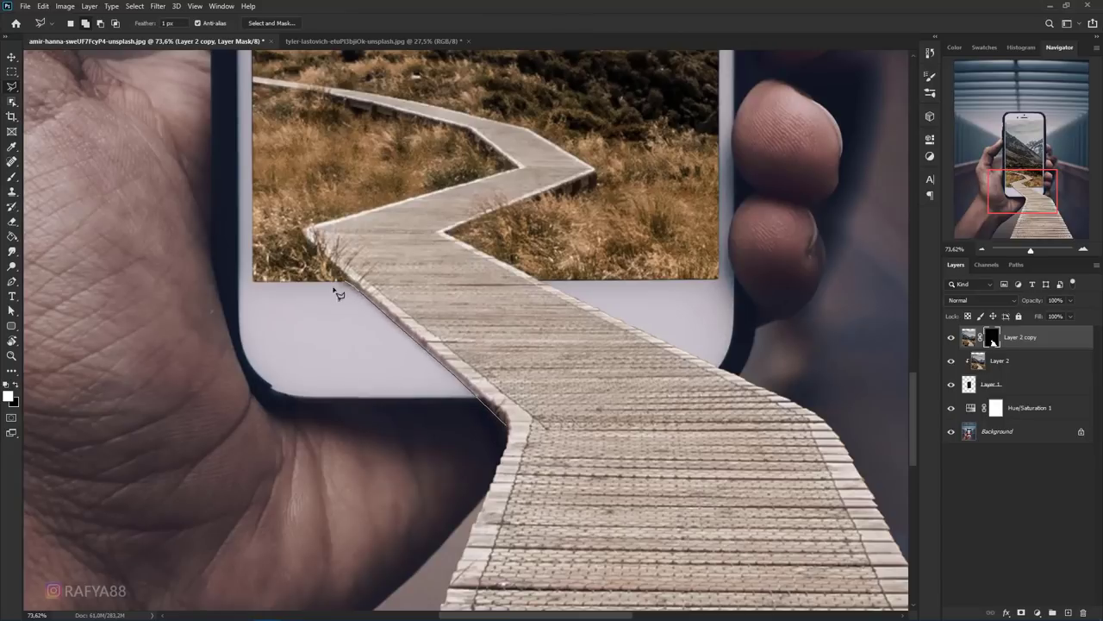
left_click(509, 434)
key("b")
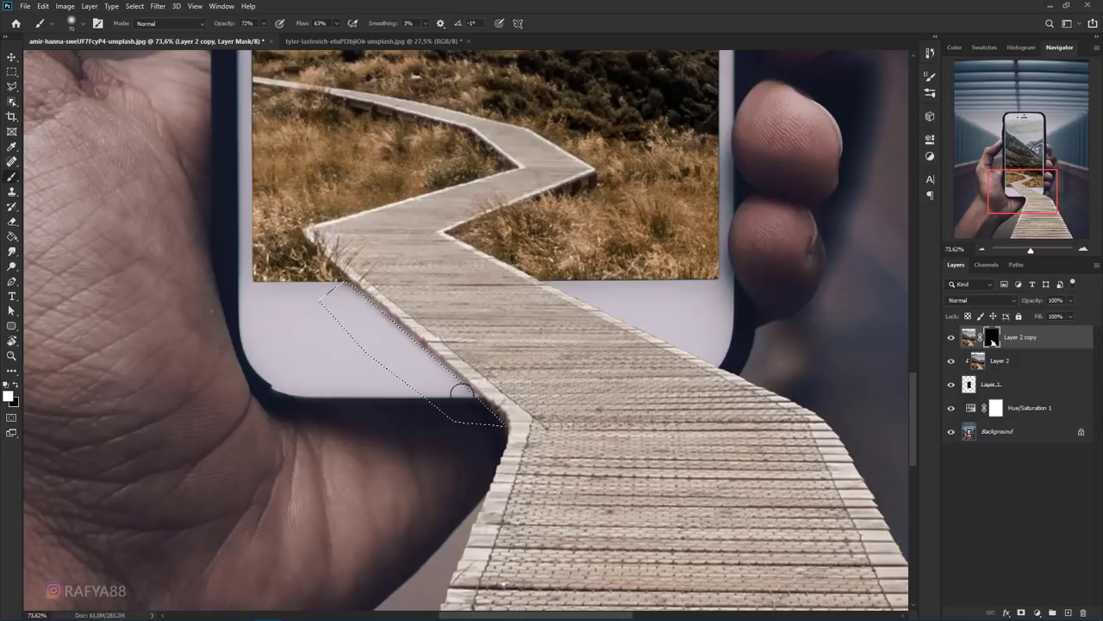
mouse_move(462, 399)
left_mouse_down()
mouse_move(396, 322)
mouse_move(454, 380)
left_mouse_up()
key("ctrl+z")
key("ctrl+z")
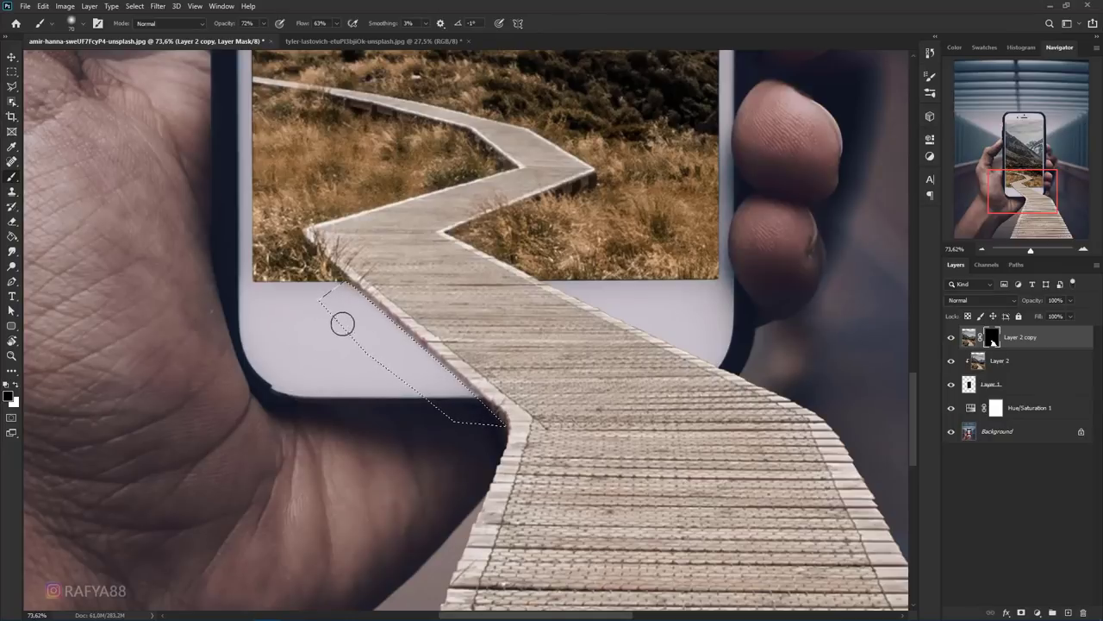
key("ctrl+d")
scroll(419, 387, "down", 3)
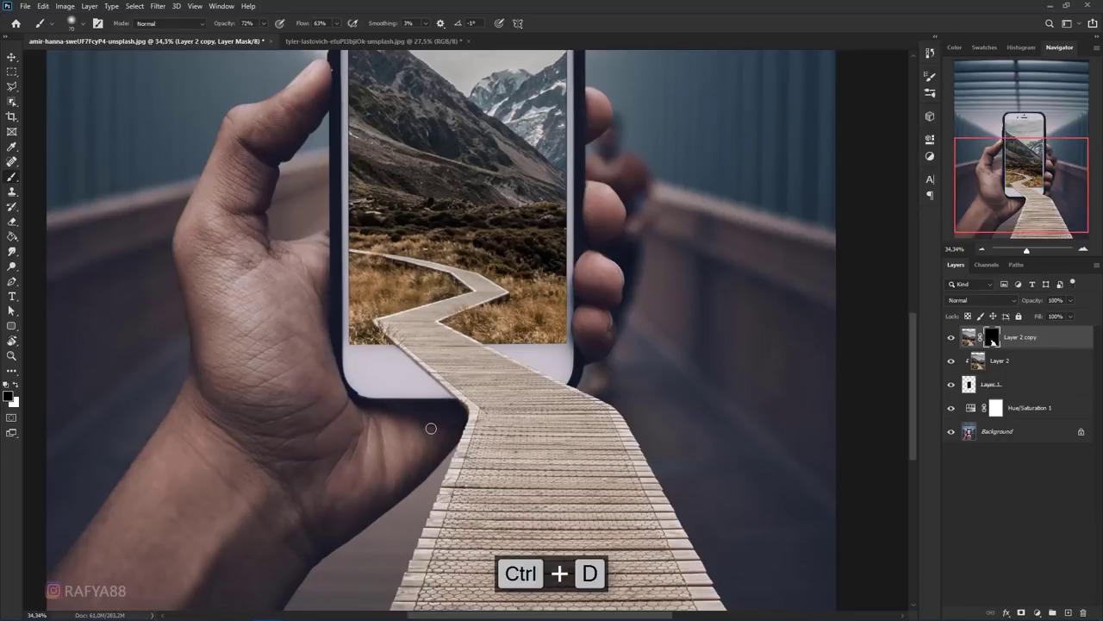
scroll(436, 423, "up", 2)
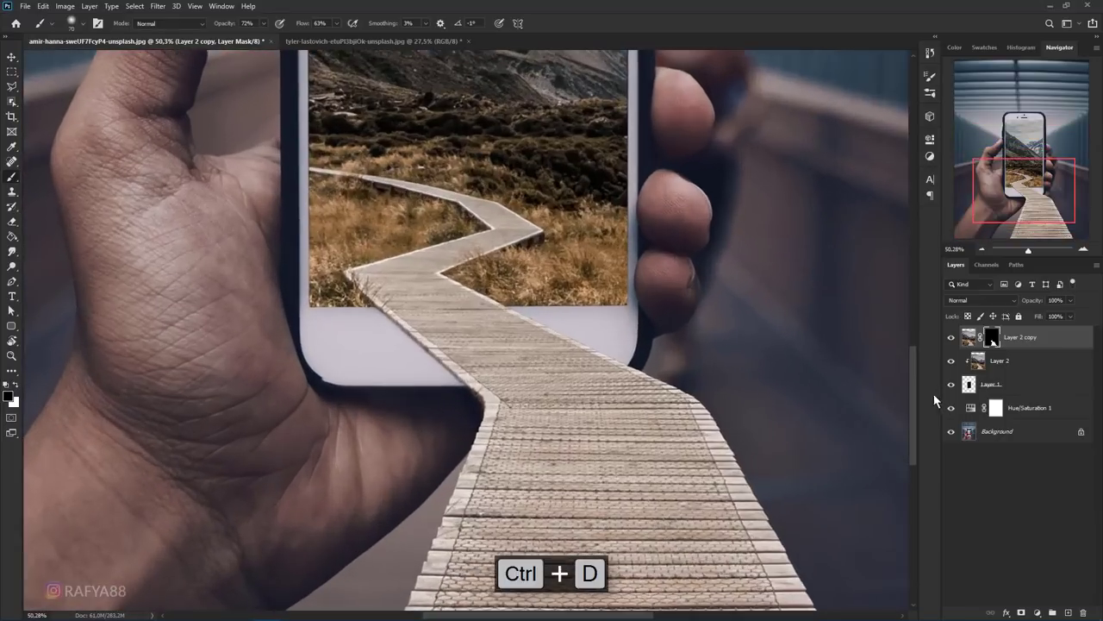
Step: Darken parts of the boardwalk on the landscape copy's image with the Burn tool, using the Midtones range and 48% exposure
left_click(969, 337)
scroll(279, 397, "up", 1)
left_click(12, 266)
left_click(36, 277)
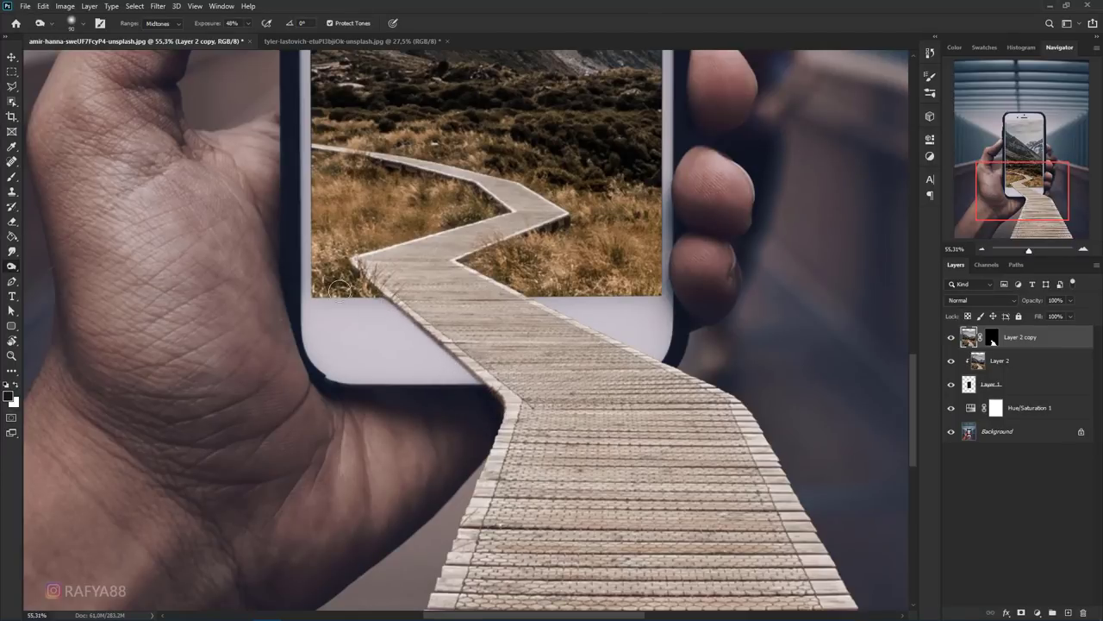
scroll(434, 336, "down", 3)
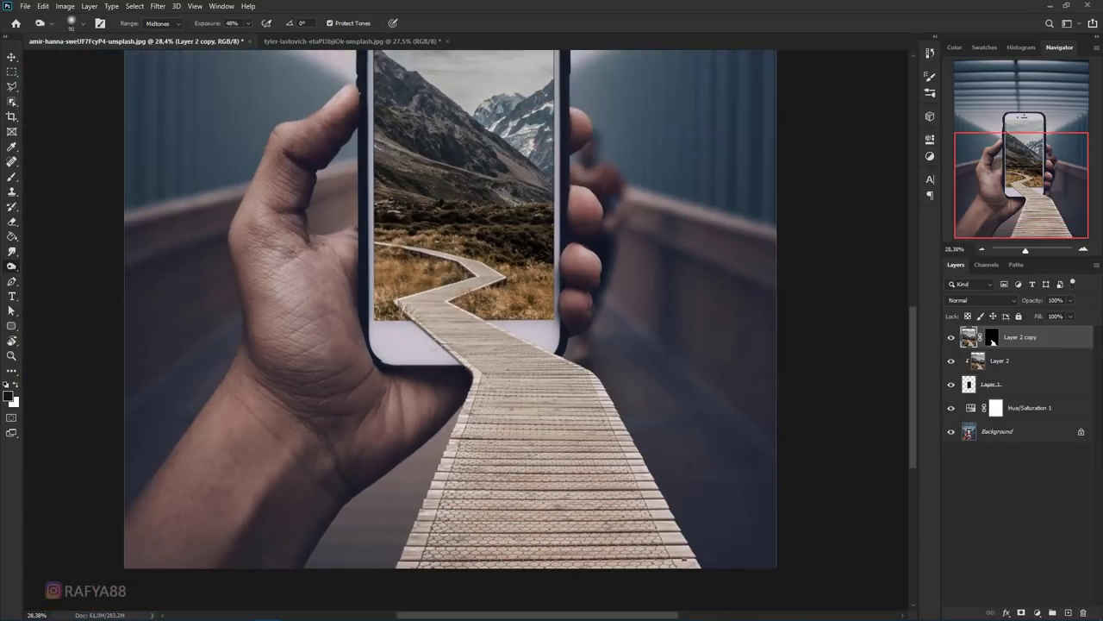
scroll(422, 387, "down", 1)
scroll(457, 414, "up", 5)
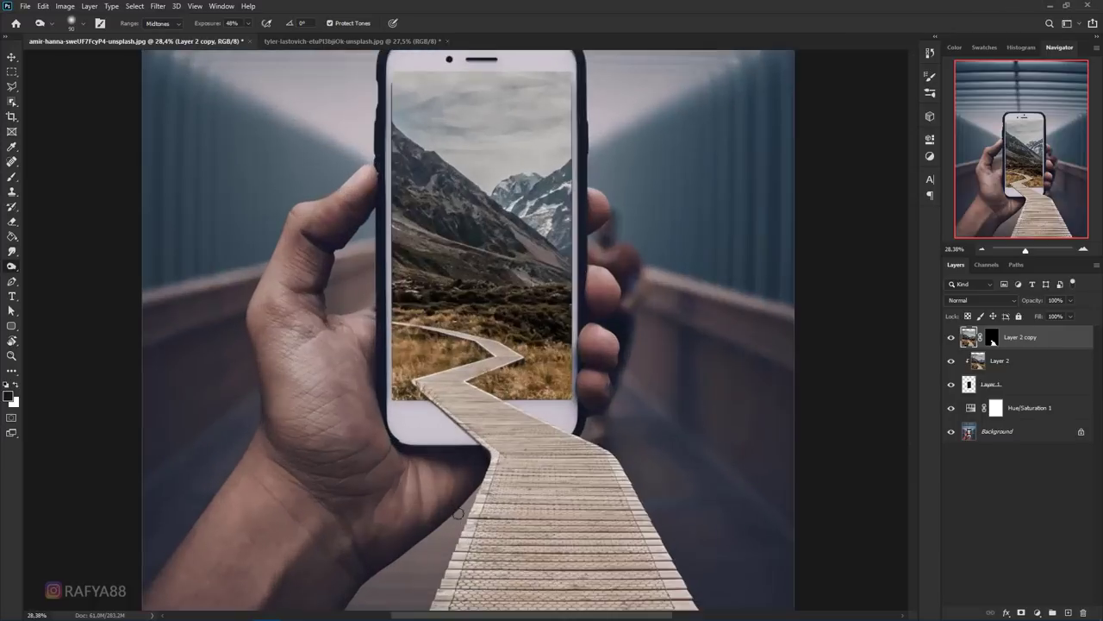
scroll(598, 421, "down", 4)
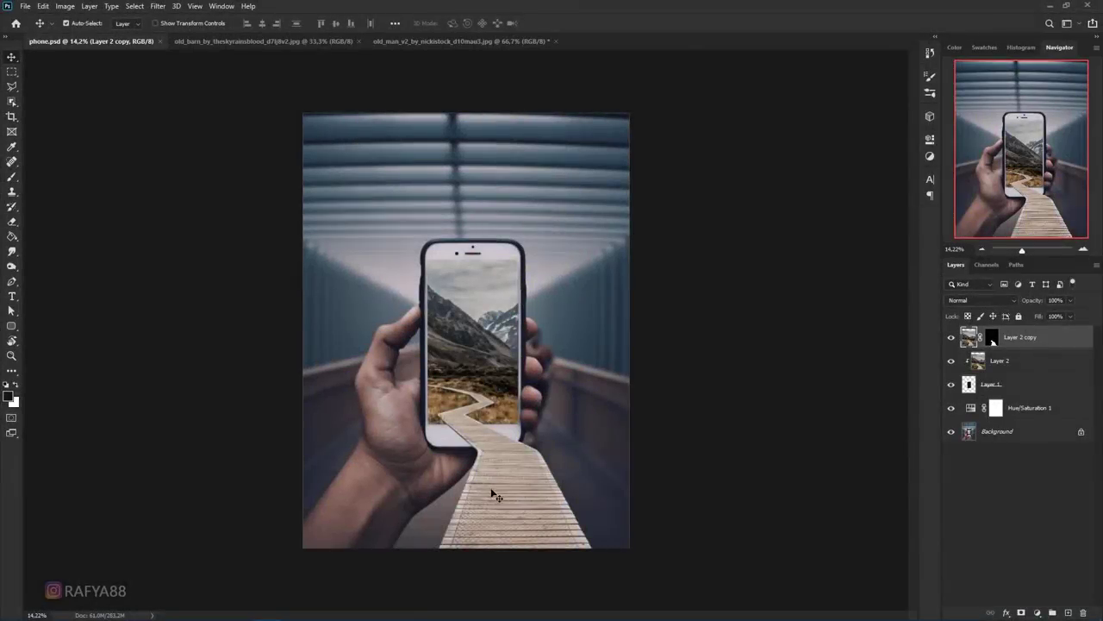
Step: Add an empty layer directly above the Hue/Saturation adjustment layer and choose the Brush tool for it
scroll(491, 484, "up", 4)
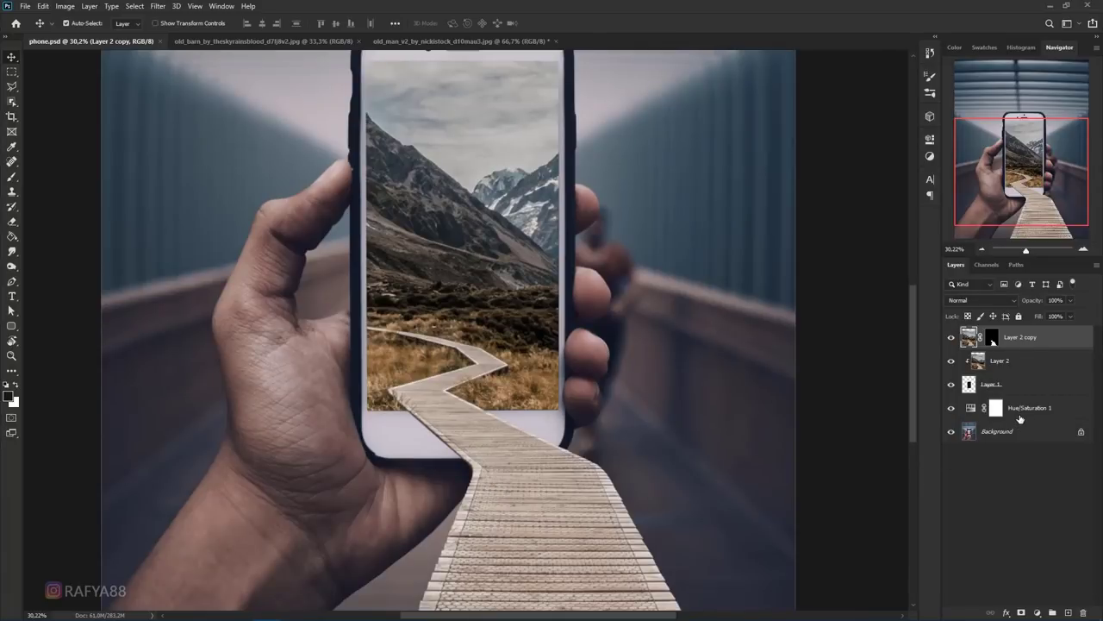
left_click(1019, 415)
left_click(1067, 613)
scroll(431, 423, "up", 2)
key("x")
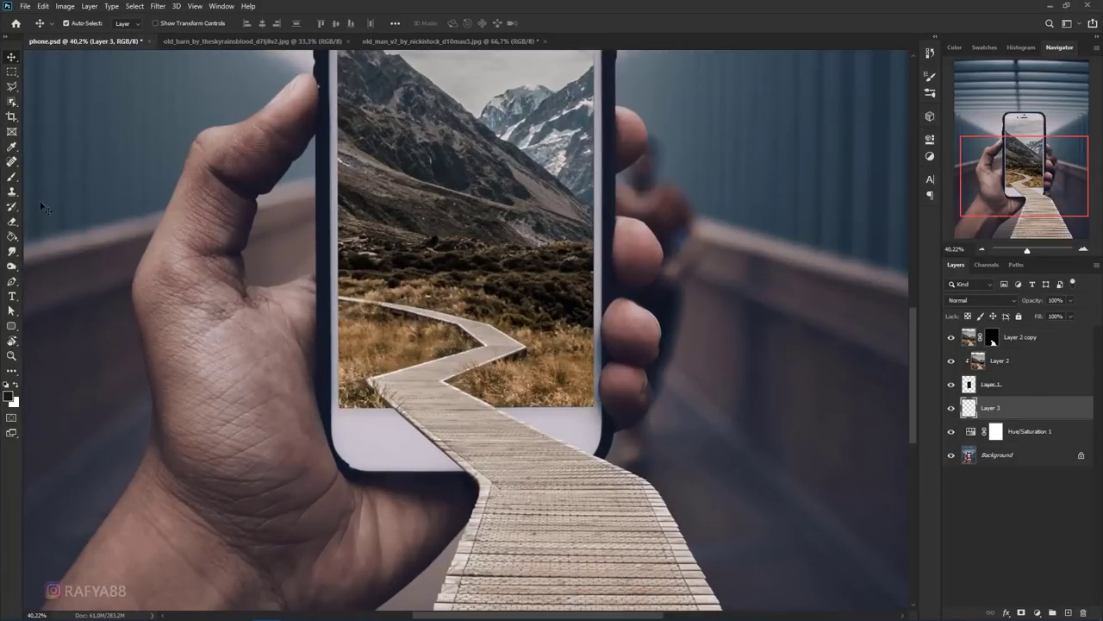
left_click(12, 176)
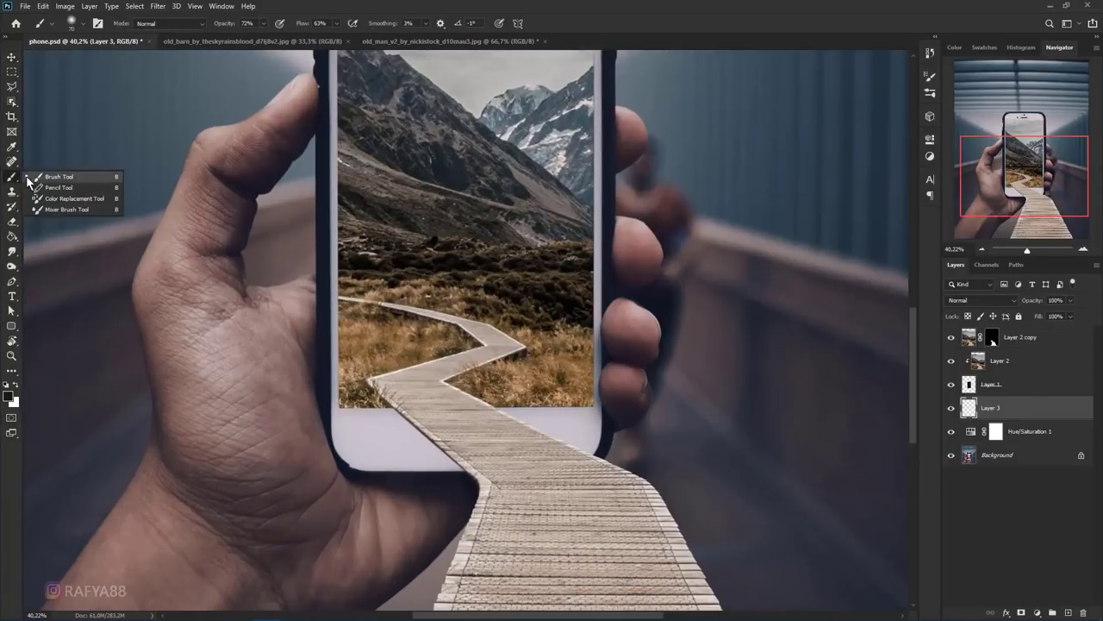
Step: Set the foreground colour to pure black, #000000, for painting on the empty shadow layer
left_click(9, 397)
left_click_drag(745, 453, 686, 460)
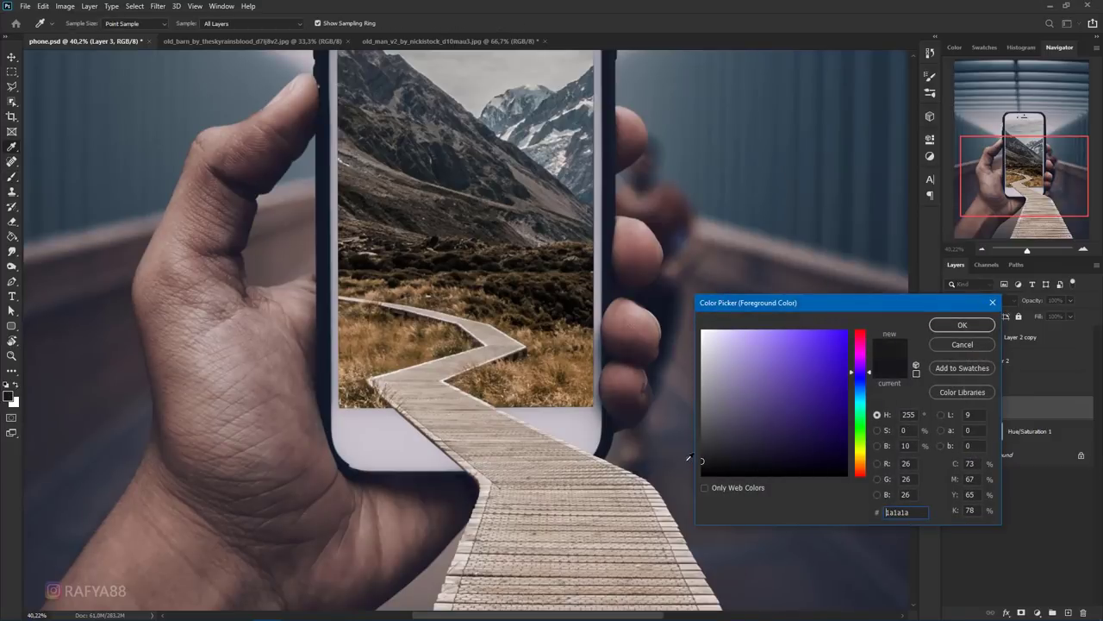
left_click(962, 325)
scroll(440, 403, "up", 2)
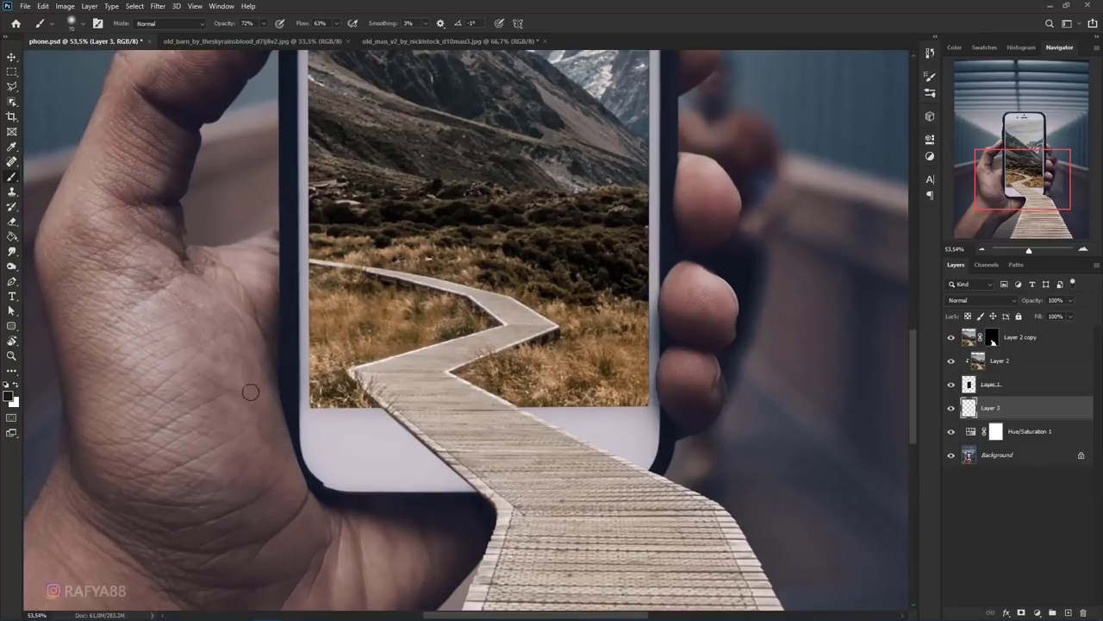
left_click(8, 396)
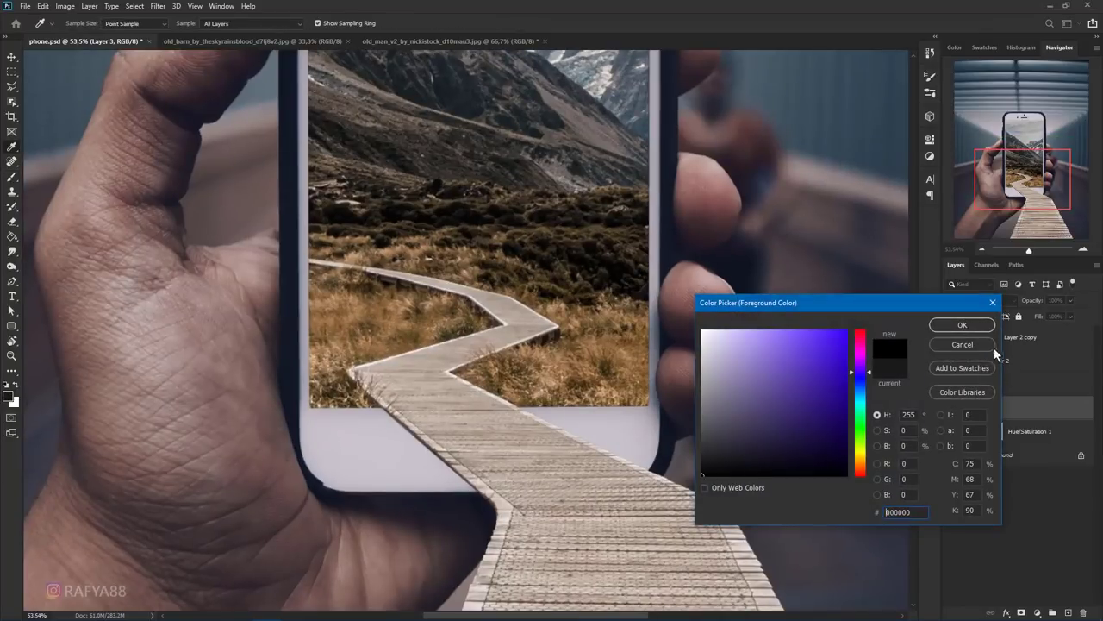
left_click(961, 326)
scroll(405, 411, "down", 1)
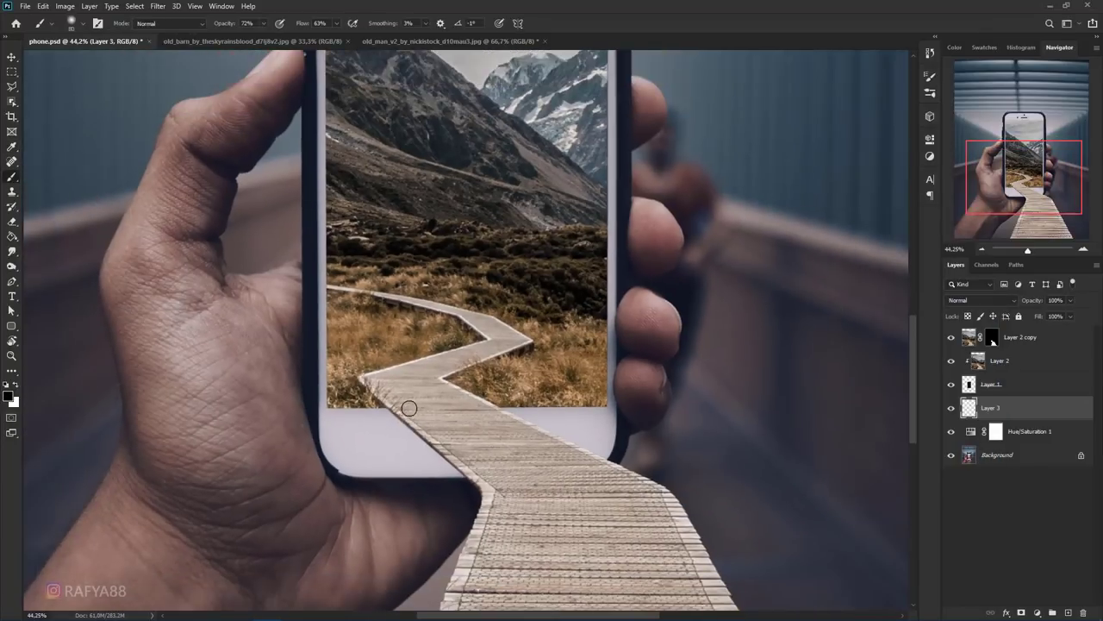
Step: Paint a black shadow over the phone's lower bezel along the boardwalk's left edge and set the shadow layer's opacity to 77%
mouse_move(395, 404)
left_mouse_down()
mouse_move(465, 481)
mouse_move(435, 450)
left_mouse_up()
left_click_drag(410, 415, 496, 496)
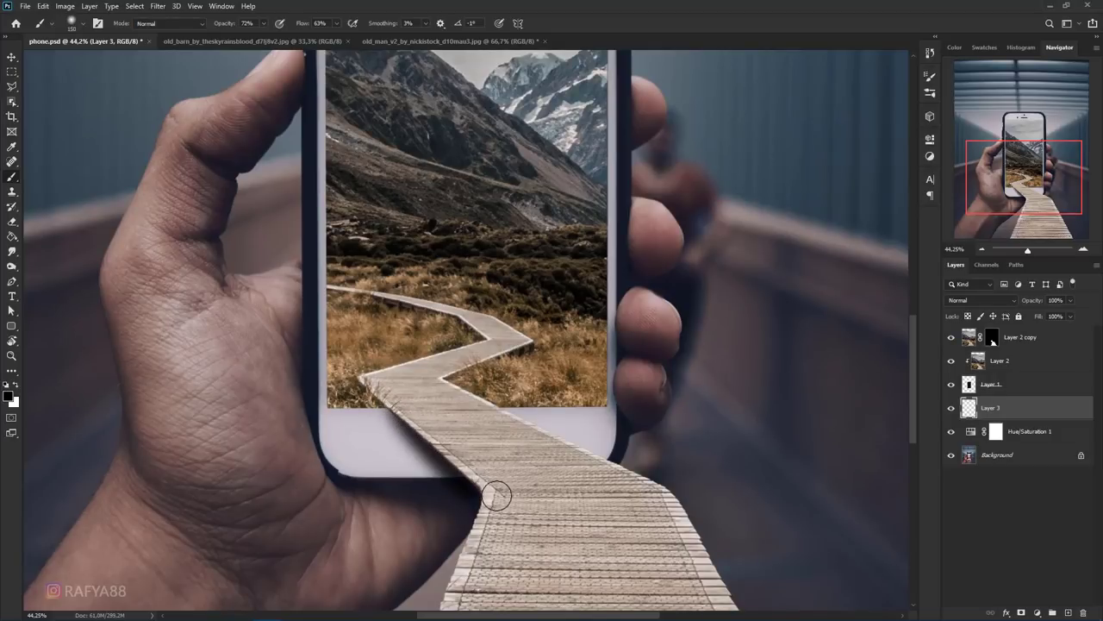
left_click_drag(1040, 301, 1031, 302)
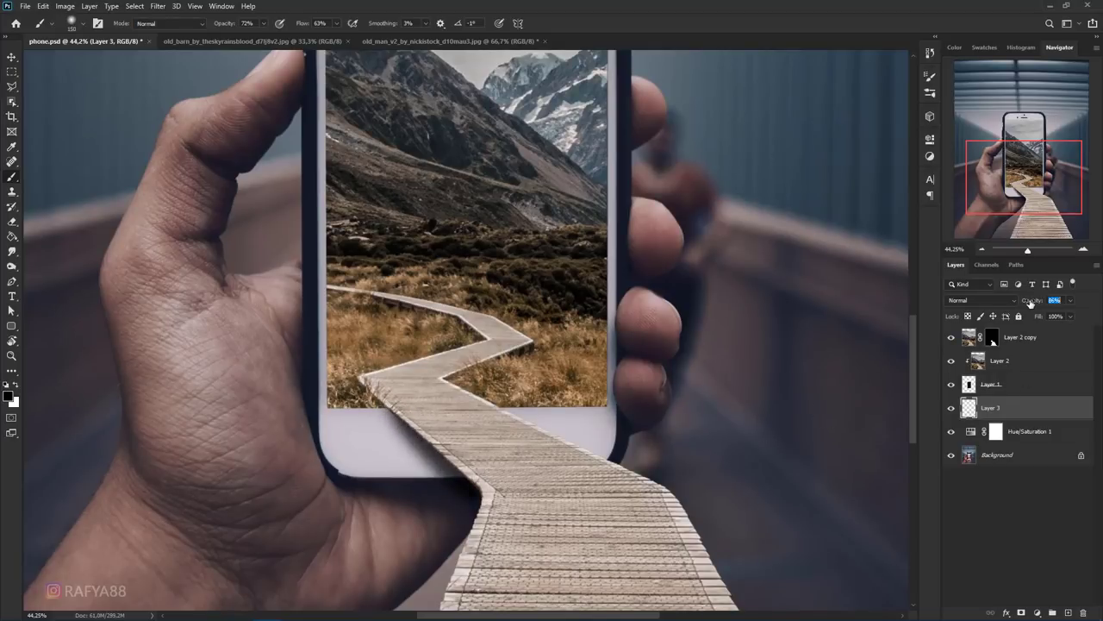
scroll(571, 345, "down", 8)
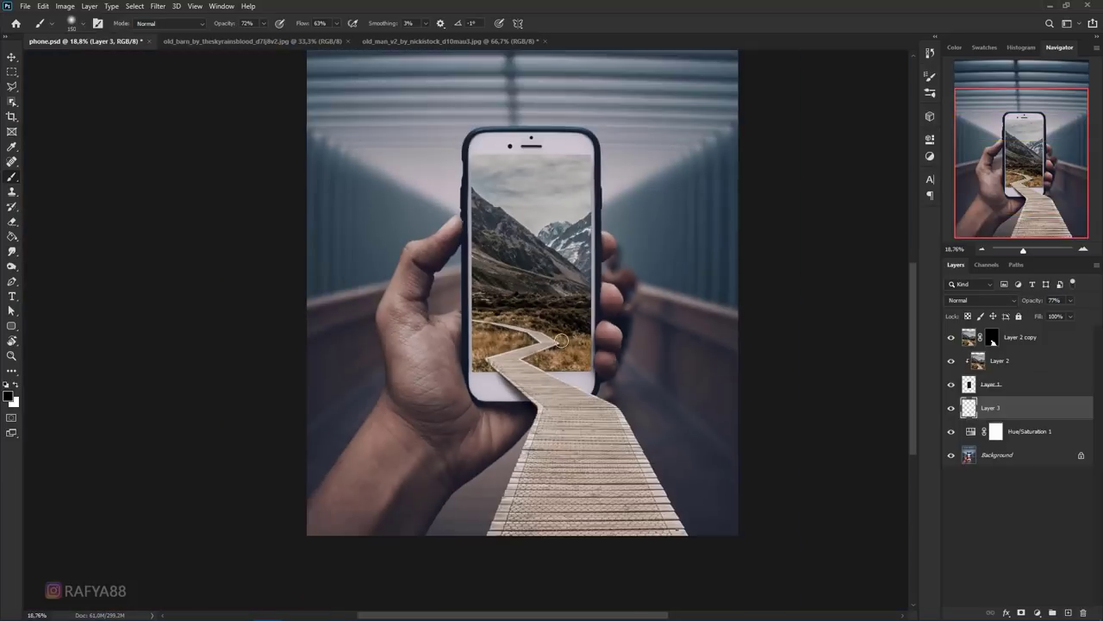
scroll(563, 343, "up", 7)
scroll(483, 394, "up", 1)
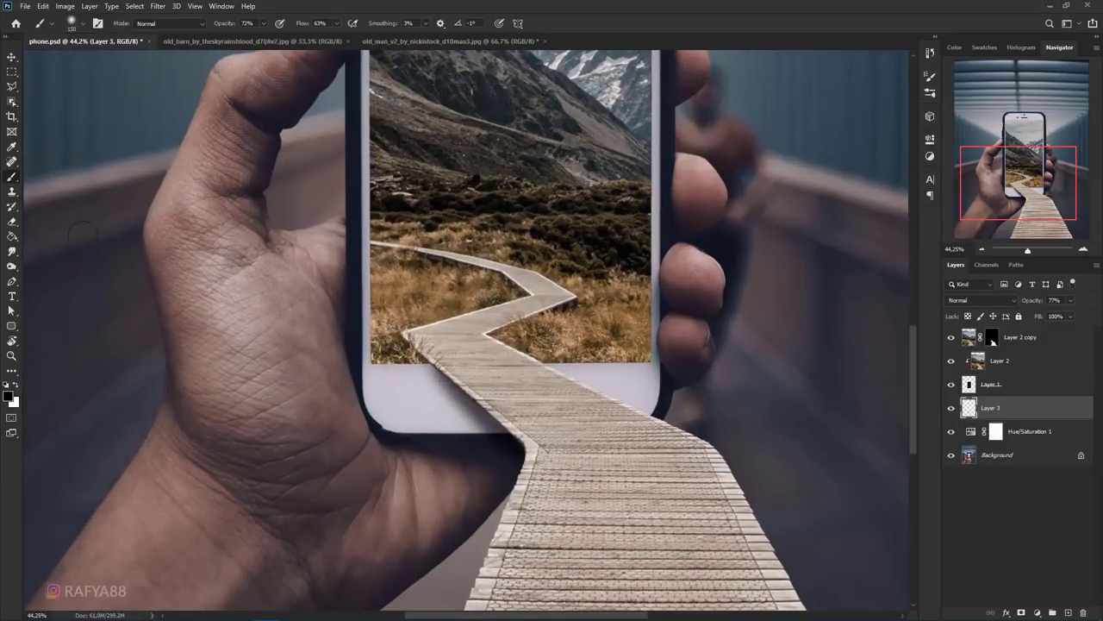
Step: Soften the painted shadow on the phone's lower bezel with the Eraser at 66% flow
right_click(12, 222)
left_click(69, 222)
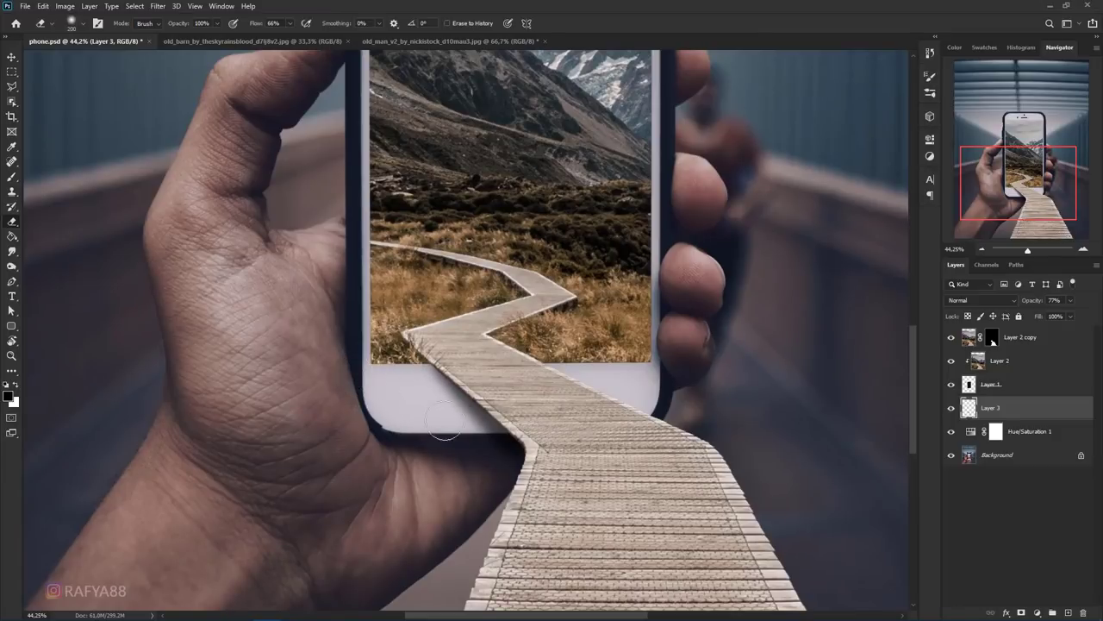
scroll(436, 450, "down", 6)
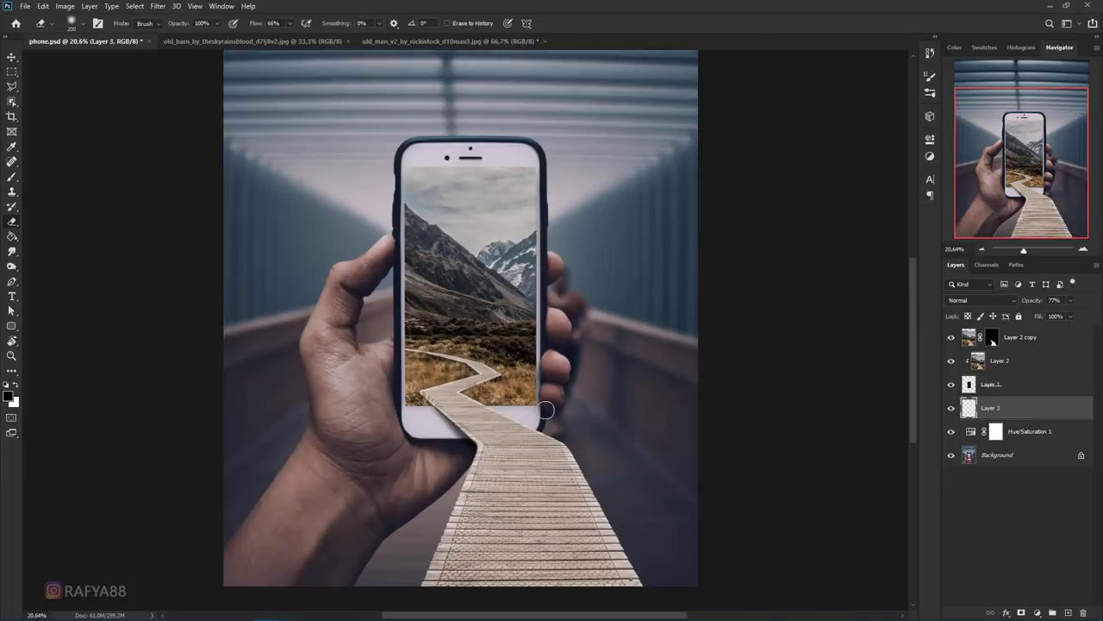
scroll(546, 411, "down", 2)
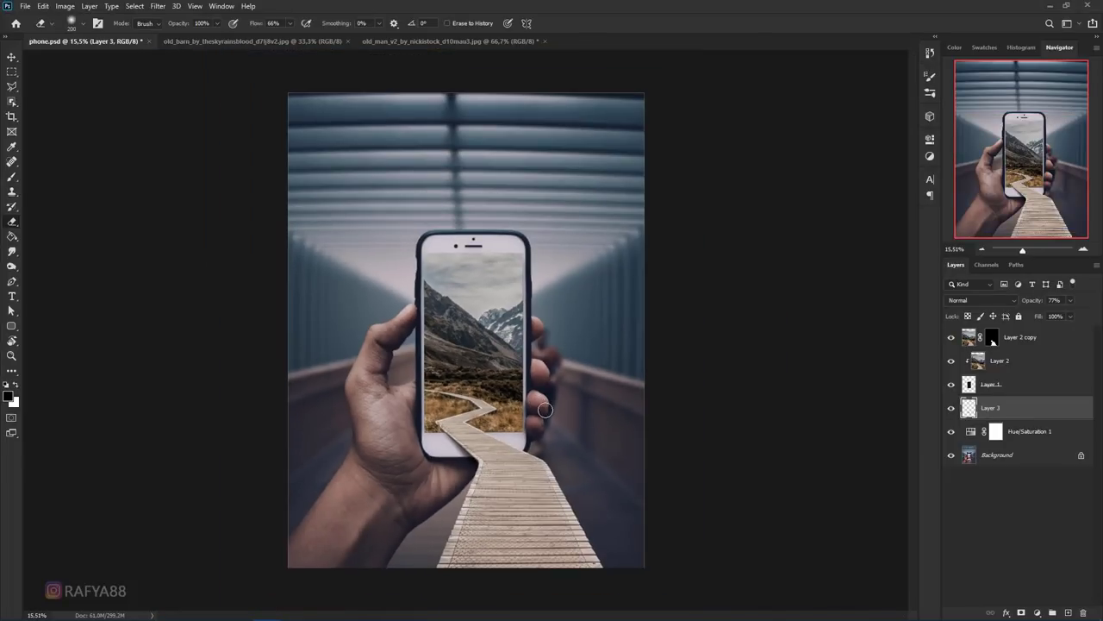
scroll(455, 464, "up", 7)
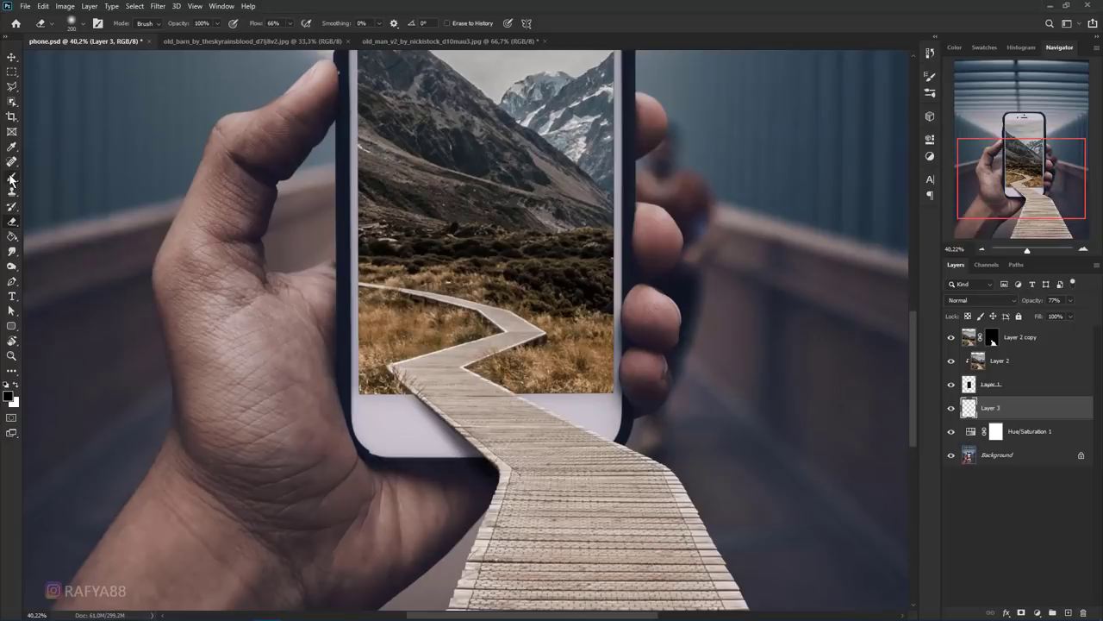
Step: Brush a wider black shadow at 72% opacity onto the lower bezel and palm beside the boardwalk's left edge
right_click(11, 179)
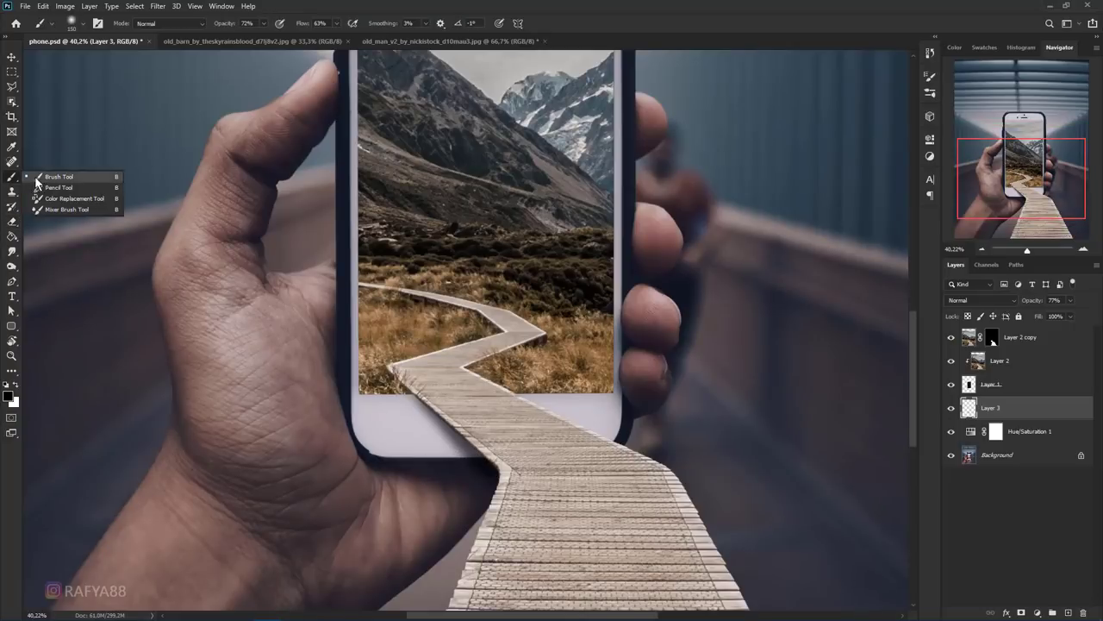
left_click(60, 177)
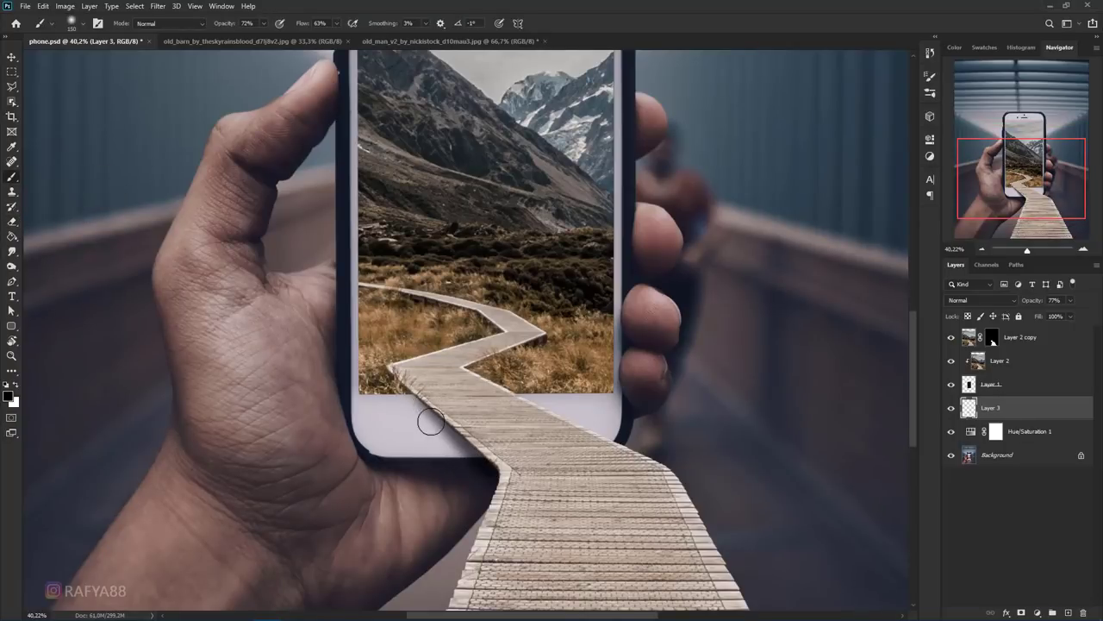
left_click_drag(425, 406, 430, 490)
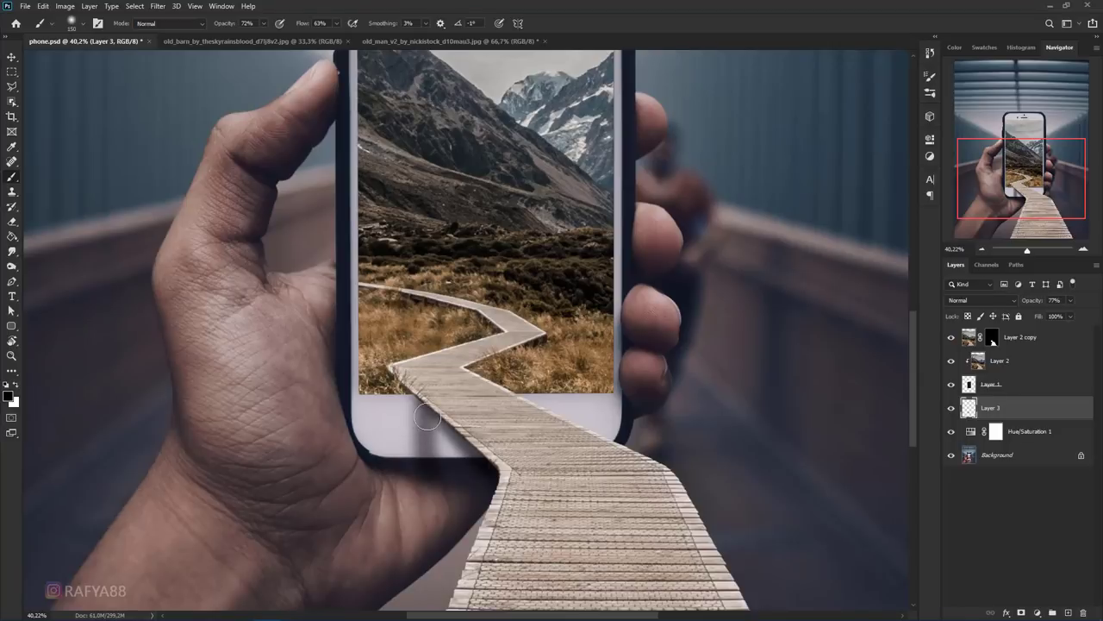
left_click_drag(427, 416, 488, 487)
mouse_move(450, 443)
left_mouse_down()
mouse_move(488, 487)
mouse_move(462, 485)
left_mouse_up()
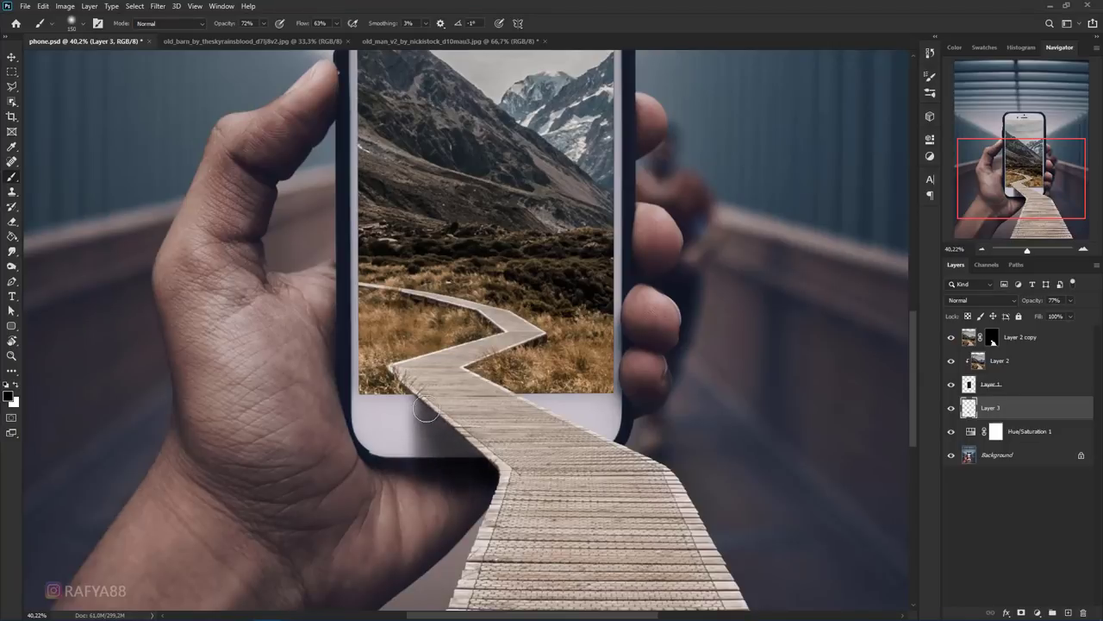
left_click_drag(422, 409, 437, 438)
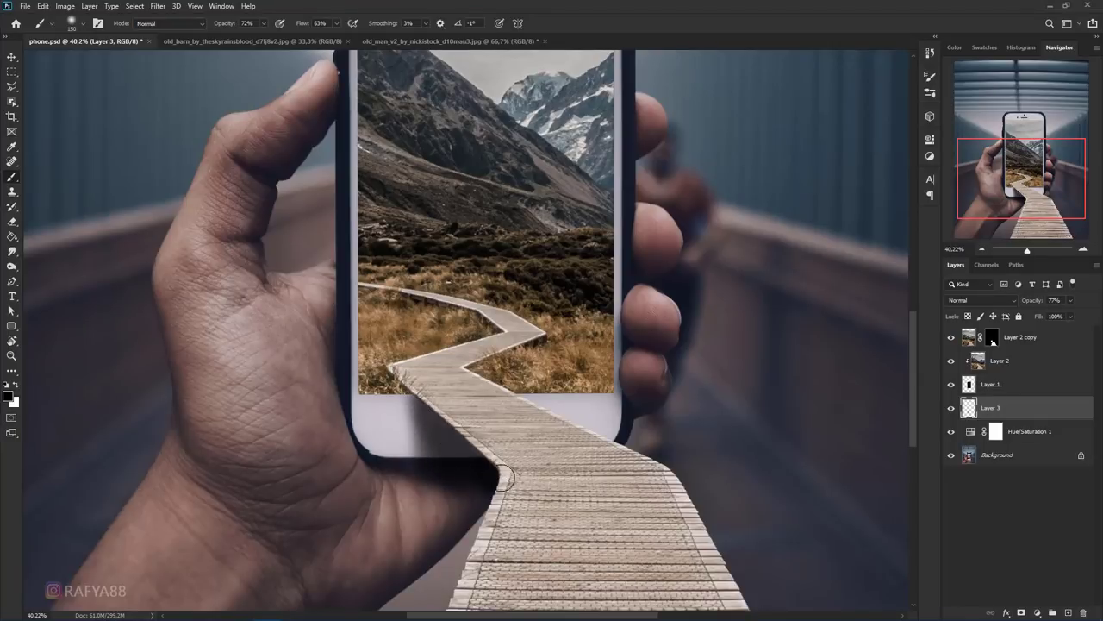
Step: Fade the outer edge of the widened shadow across the bezel and palm with a large soft Eraser
right_click(18, 222)
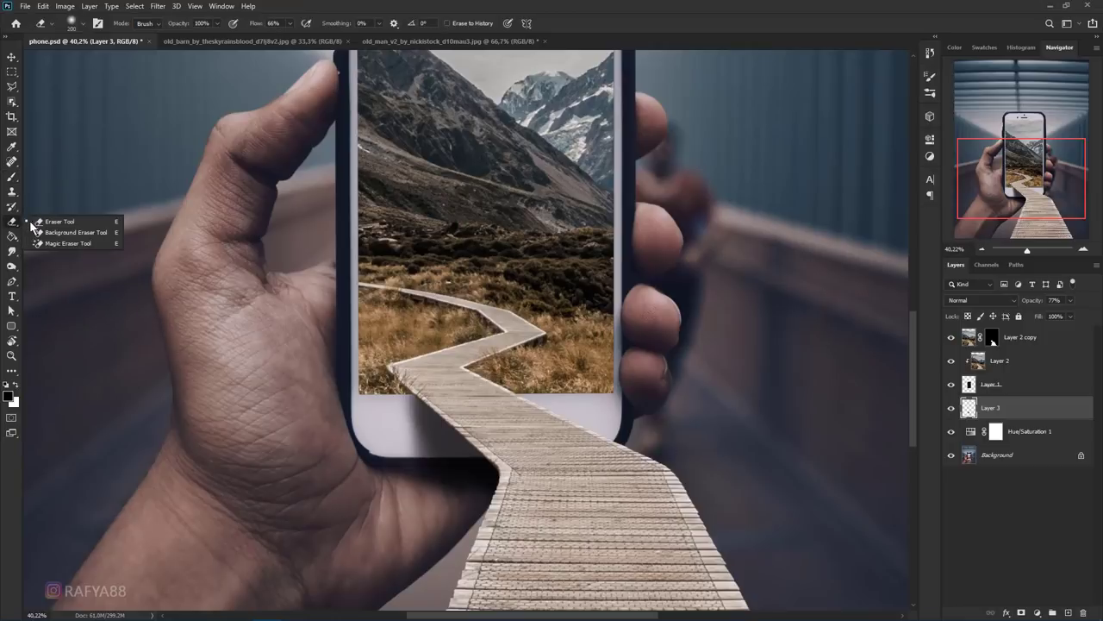
left_click(60, 221)
left_click_drag(388, 411, 419, 530)
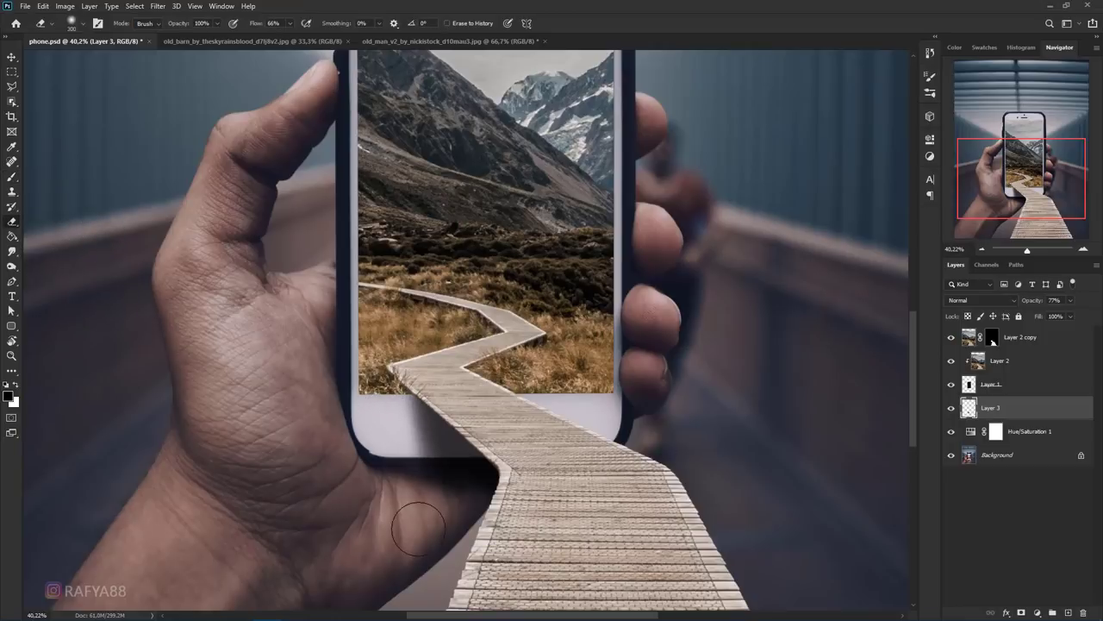
mouse_move(398, 447)
left_mouse_down()
mouse_move(441, 538)
mouse_move(393, 433)
mouse_move(435, 514)
mouse_move(394, 447)
mouse_move(416, 486)
mouse_move(413, 439)
mouse_move(458, 559)
left_mouse_up()
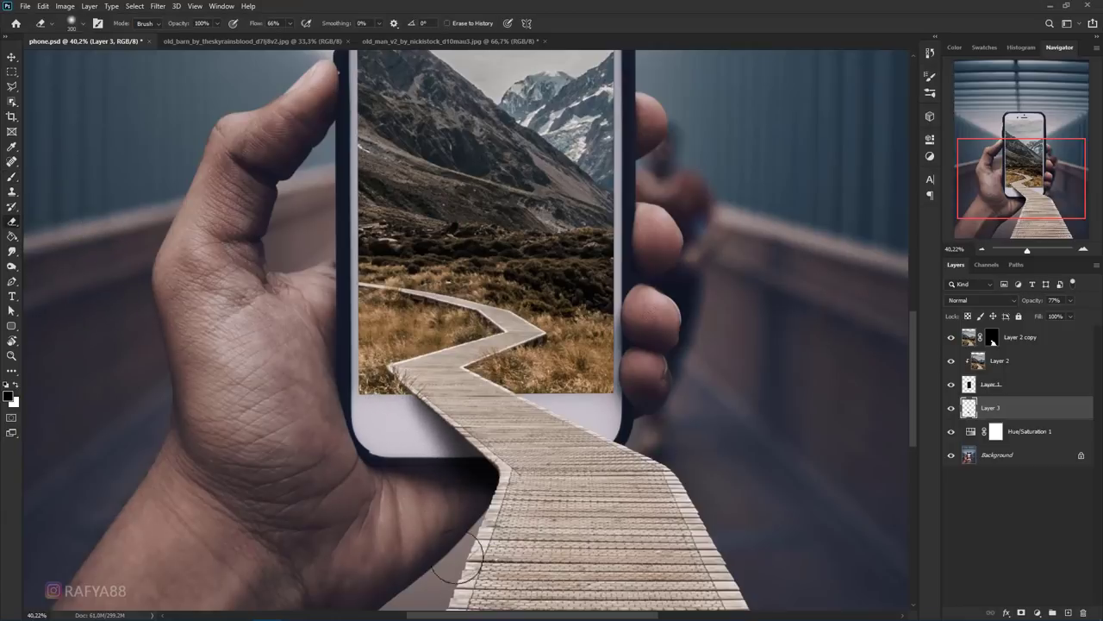
left_click_drag(402, 444, 480, 578)
mouse_move(382, 413)
left_mouse_down()
mouse_move(419, 529)
mouse_move(447, 528)
mouse_move(403, 415)
mouse_move(404, 498)
left_mouse_up()
scroll(405, 498, "down", 5)
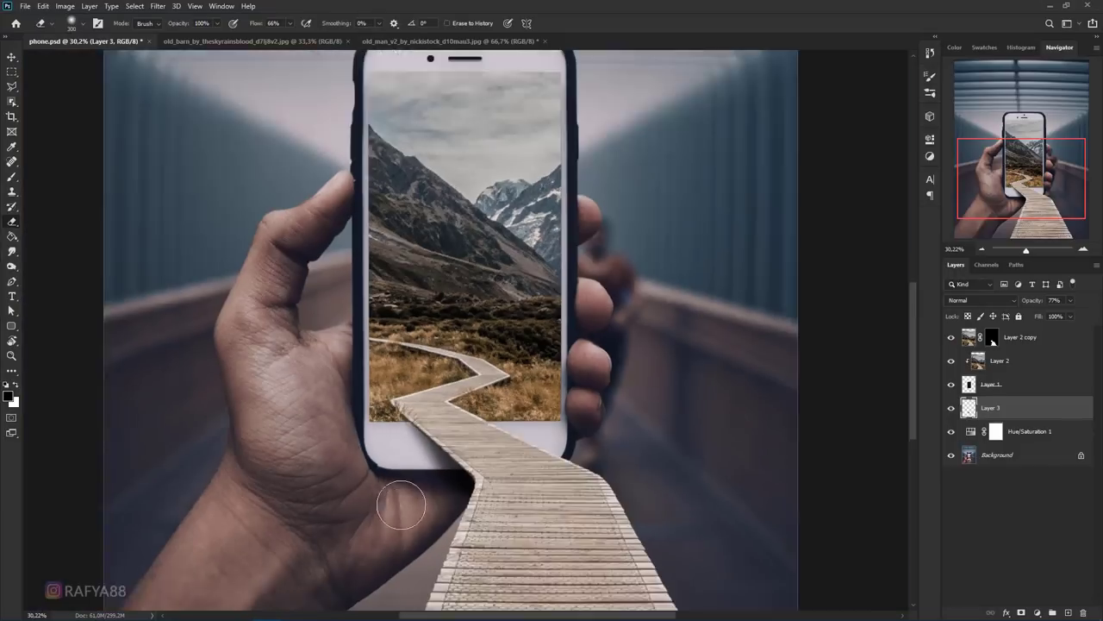
scroll(571, 495, "up", 1)
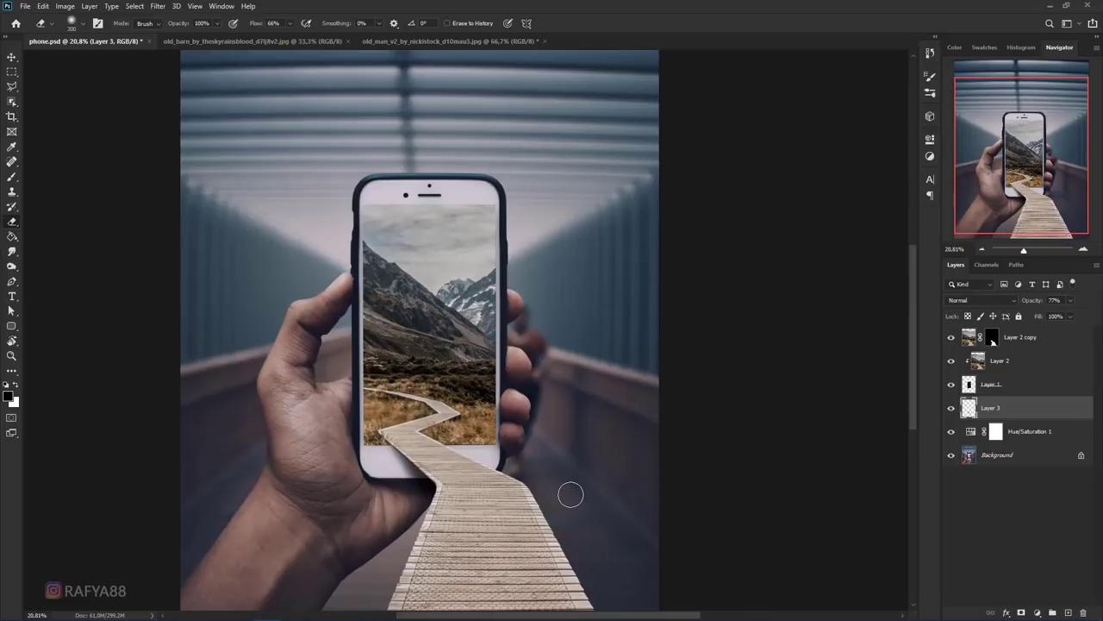
Step: Add a Levels adjustment clipped to Layer 2 copy, with midtones at 0.74 and the output white level at 192
left_click(1039, 342)
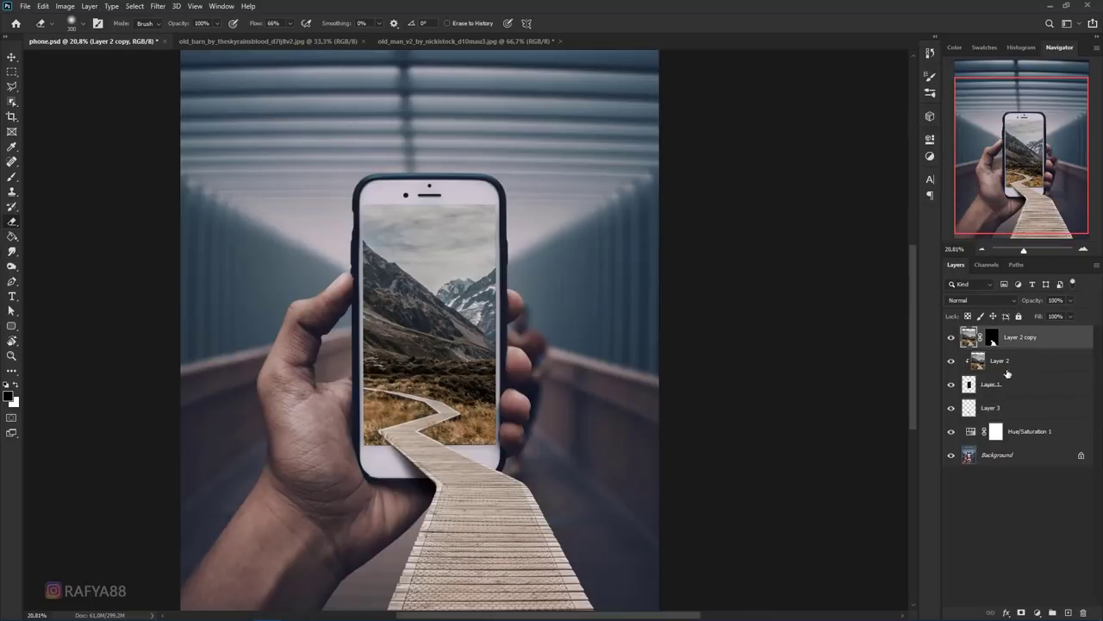
scroll(640, 405, "down", 2)
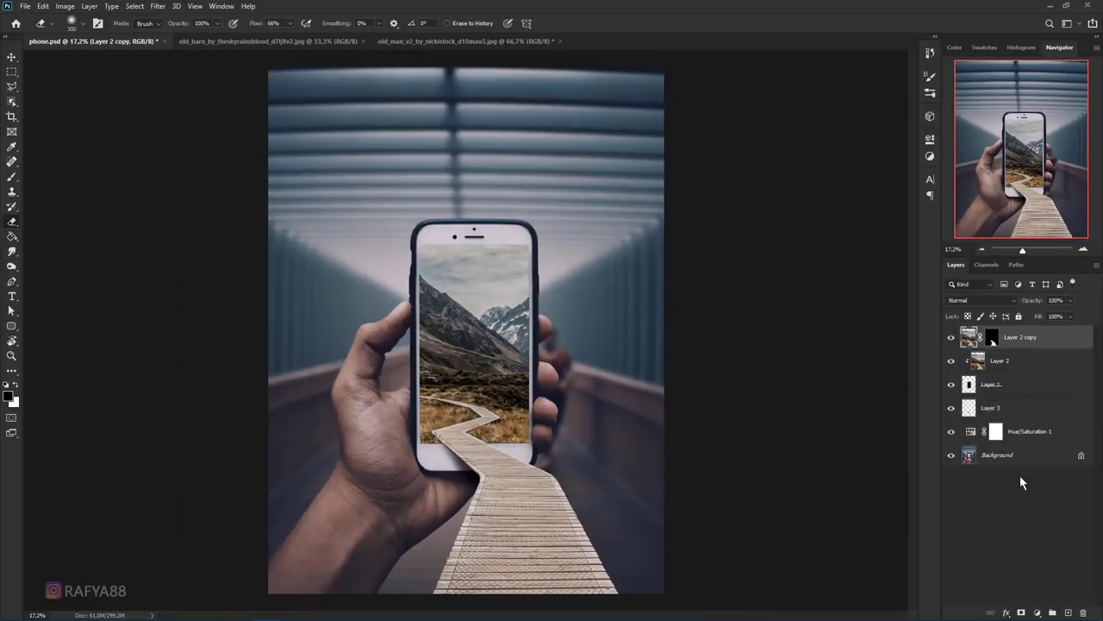
scroll(992, 341, "down", 1)
left_click(1036, 611)
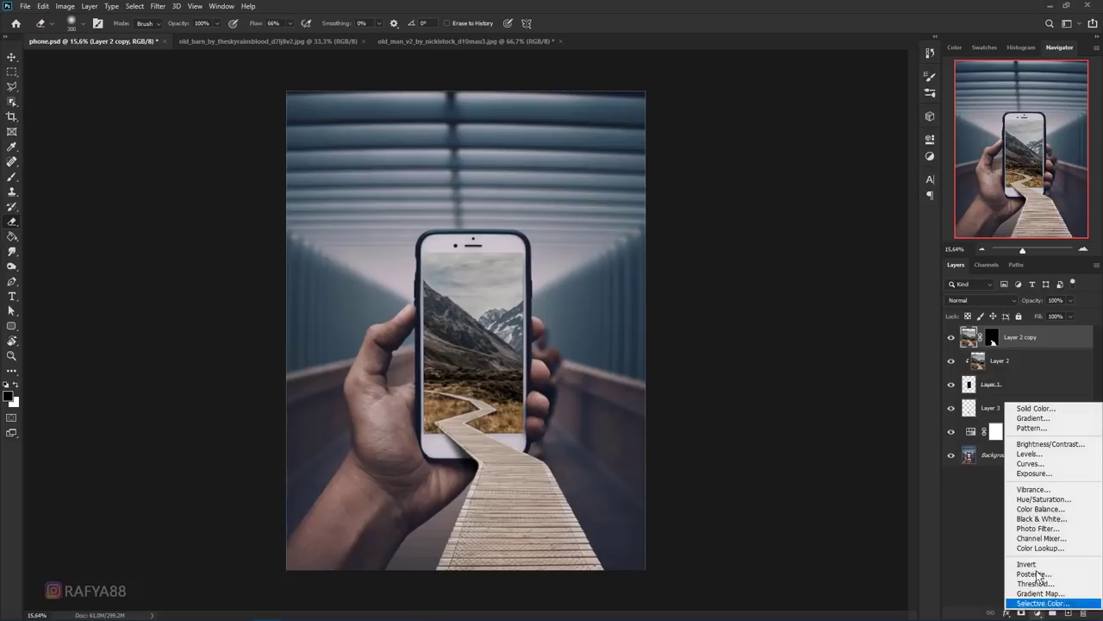
left_click(1059, 456)
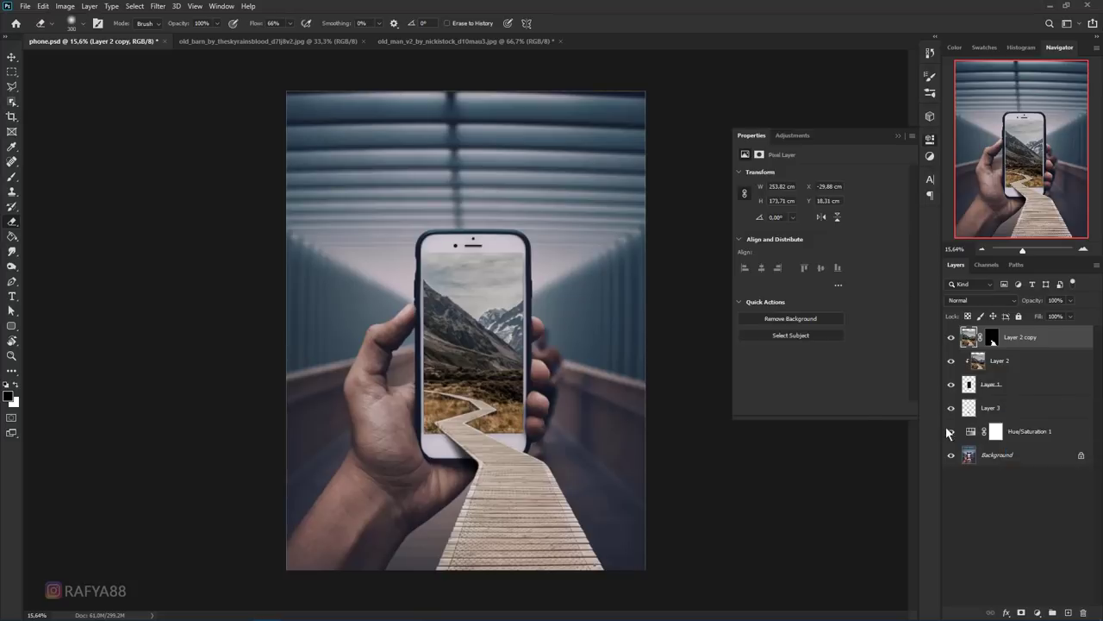
mouse_move(886, 290)
left_mouse_down()
mouse_move(858, 290)
mouse_move(844, 258)
mouse_move(866, 292)
left_mouse_up()
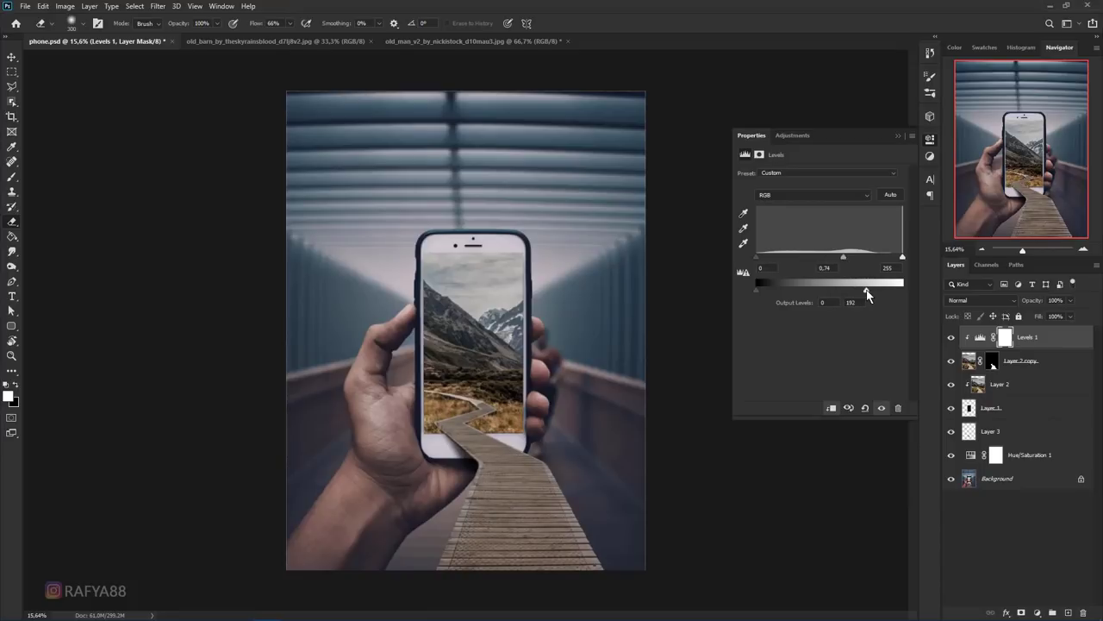
left_click(898, 136)
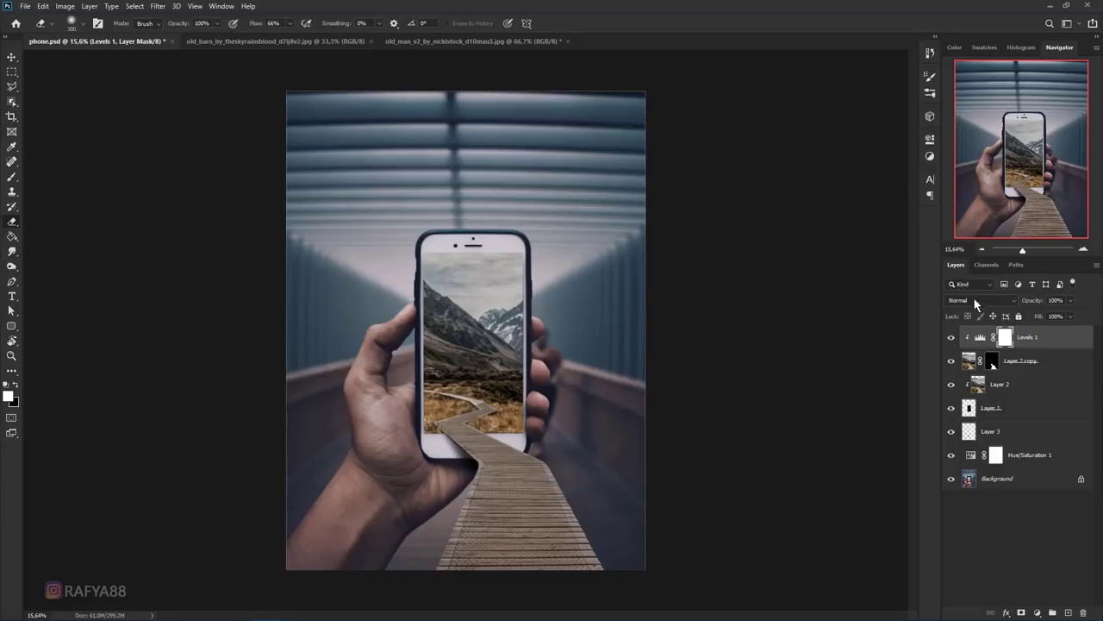
Step: Invert the Levels mask to black and paint white over the near end of the boardwalk with a large brush at 47% opacity
key("ctrl+i")
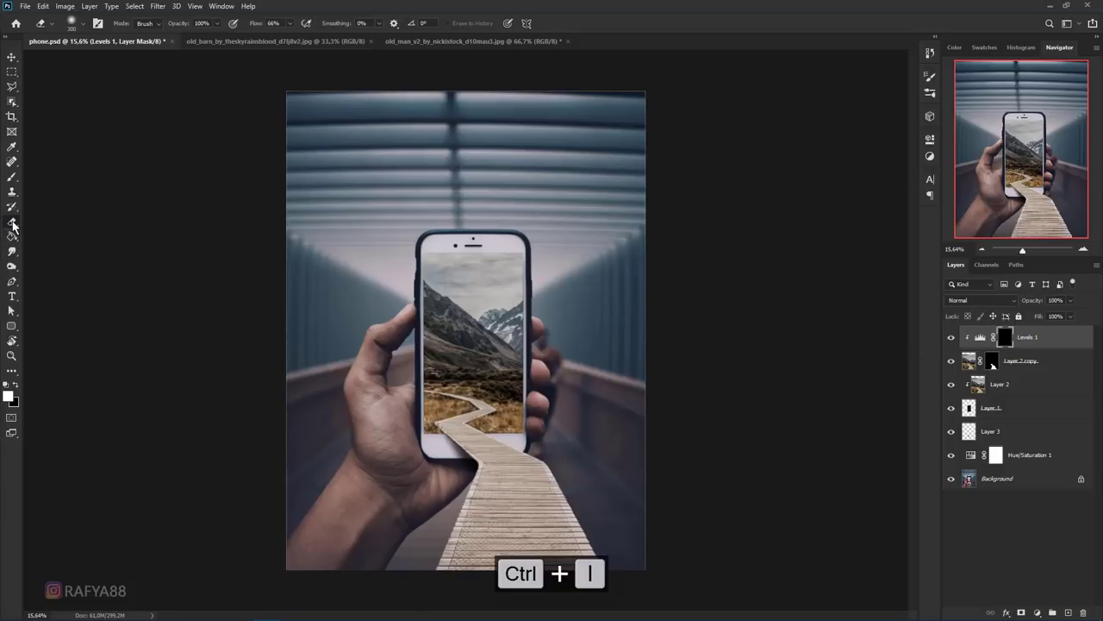
right_click(11, 178)
left_click(35, 177)
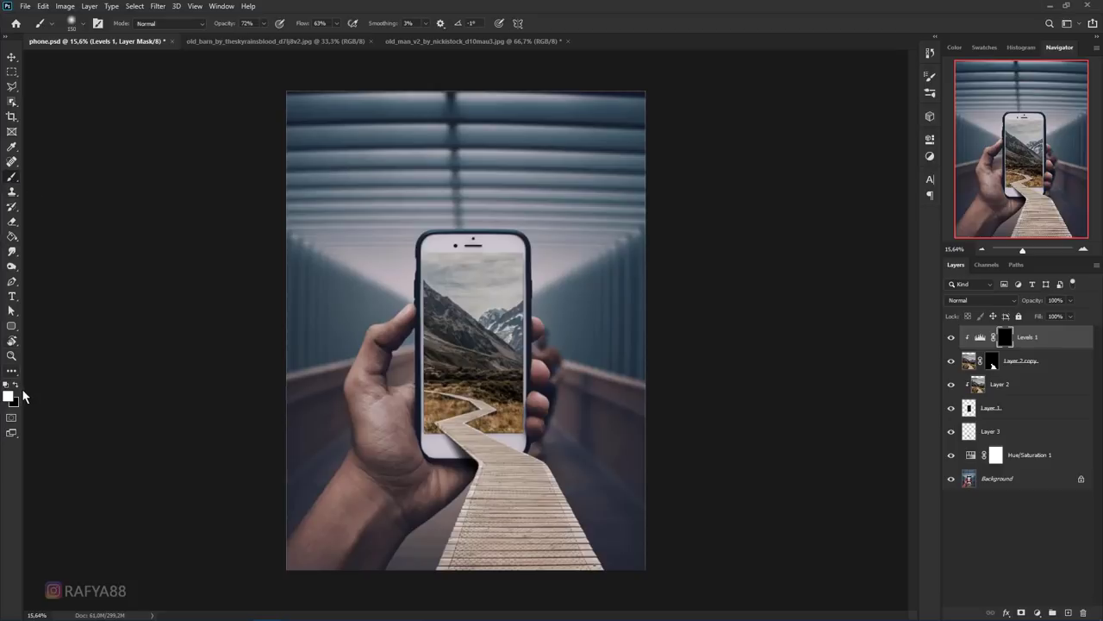
scroll(546, 493, "down", 1)
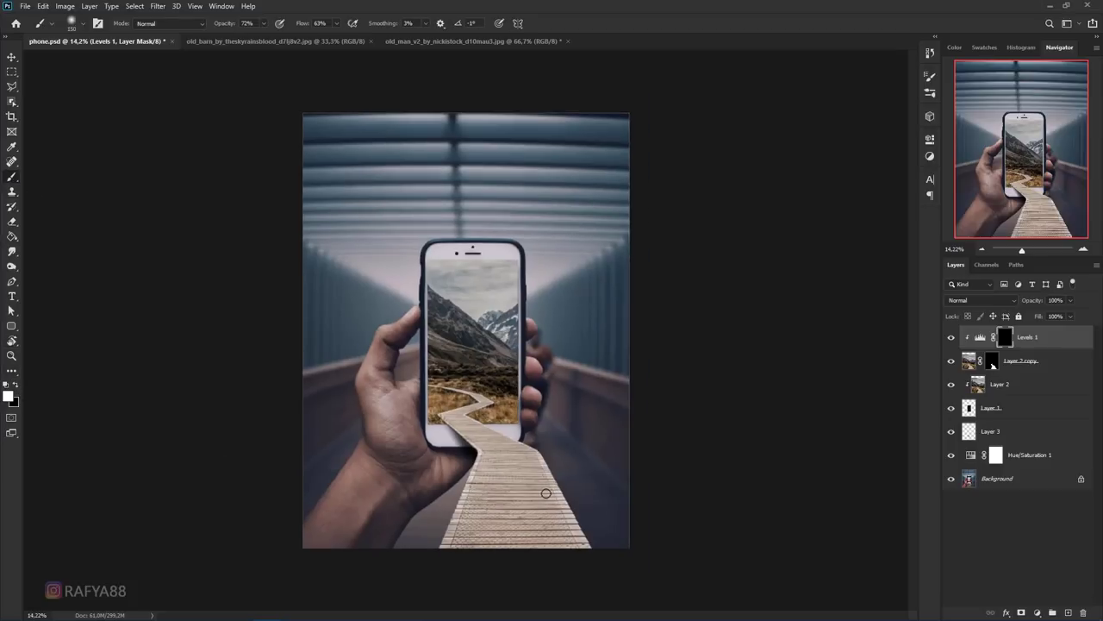
scroll(543, 517, "down", 2)
key("bracketright")
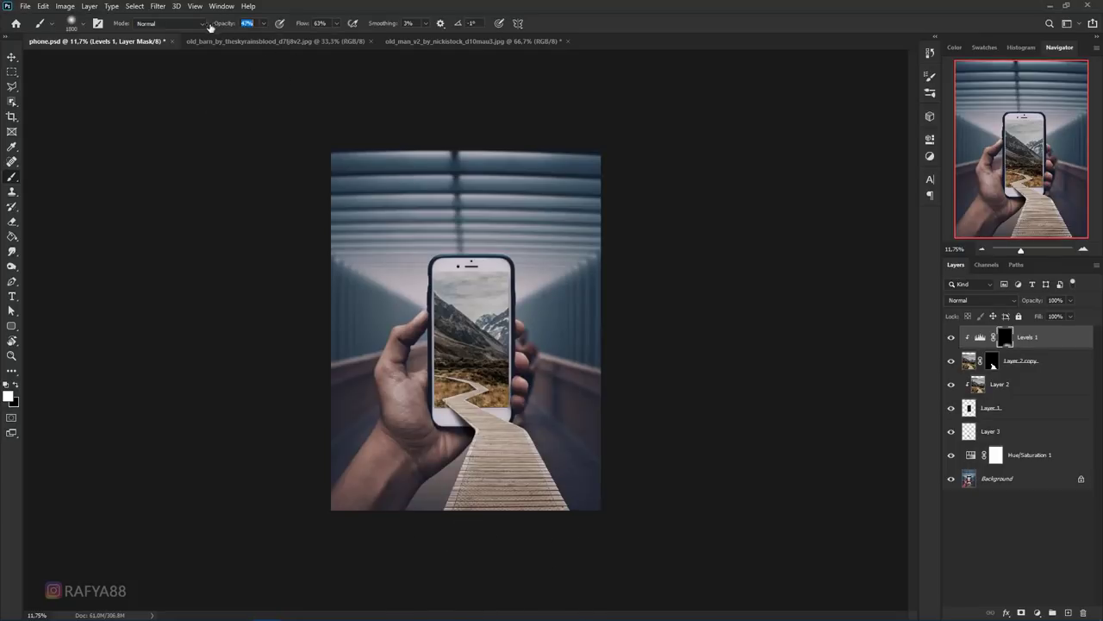
mouse_move(508, 465)
left_mouse_down()
mouse_move(466, 511)
mouse_move(503, 522)
left_mouse_up()
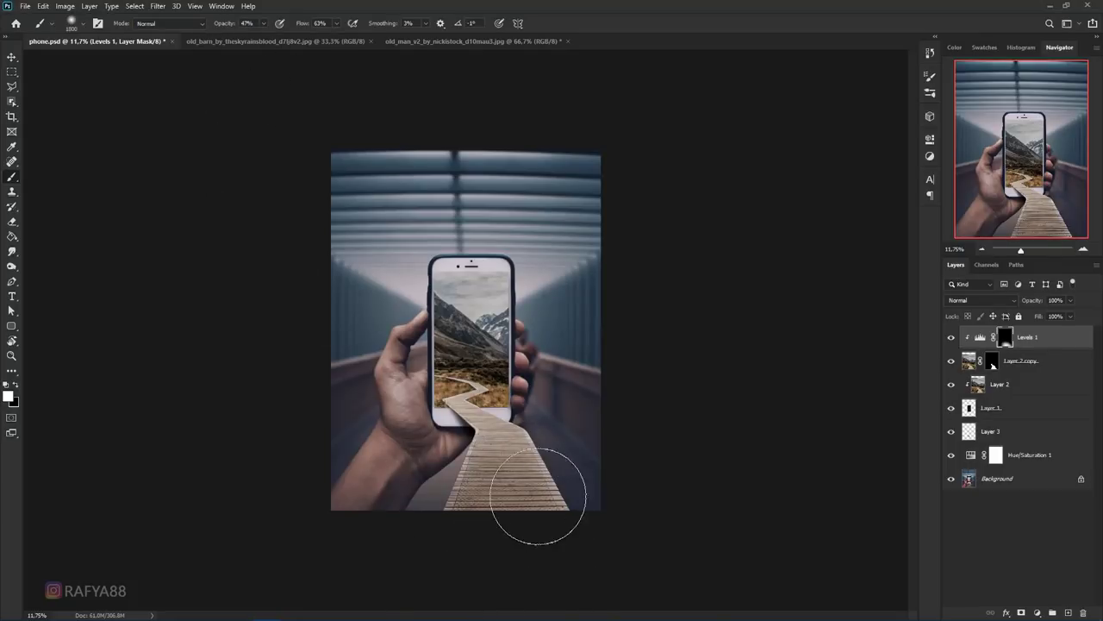
Step: Extend the Levels darkening up the boardwalk toward the phone's lower edge by painting white on the mask with a smaller brush
scroll(551, 569, "up", 4)
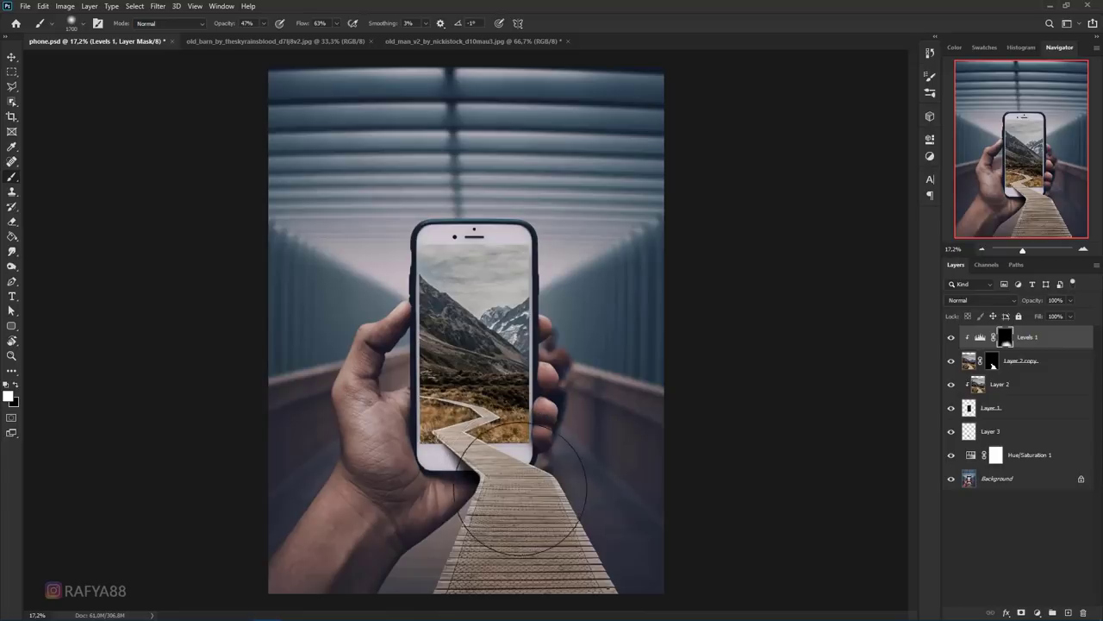
key("bracketleft")
key("bracketleft")
mouse_move(509, 520)
left_mouse_down()
mouse_move(503, 473)
mouse_move(485, 459)
mouse_move(458, 502)
left_mouse_up()
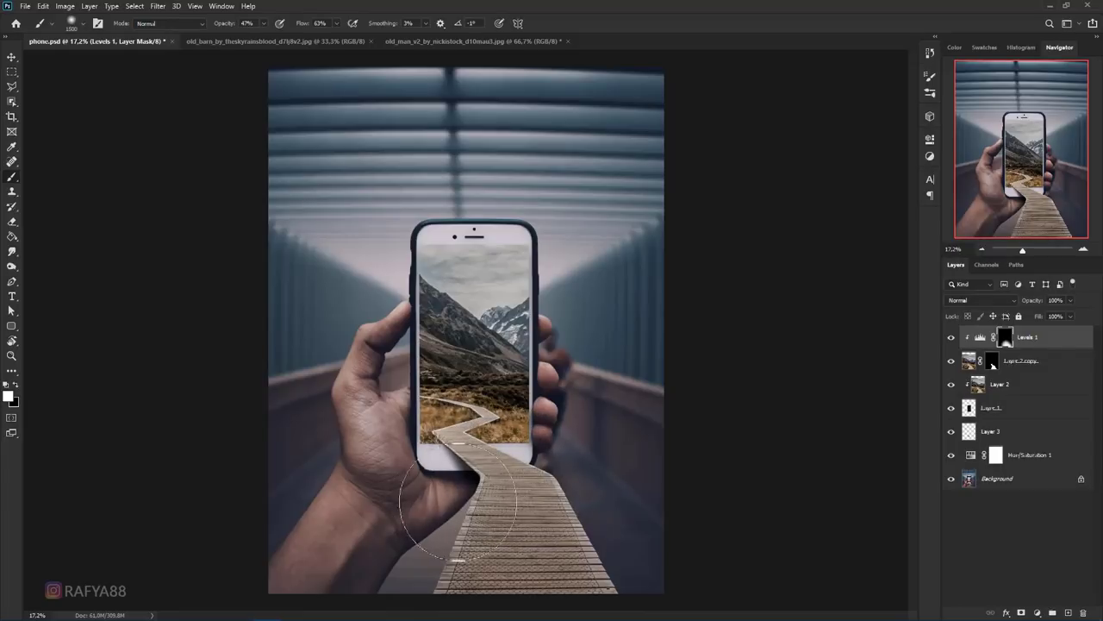
Step: Undo the last Levels mask stroke, and add a new empty layer clipped above Levels 1
scroll(553, 473, "down", 3)
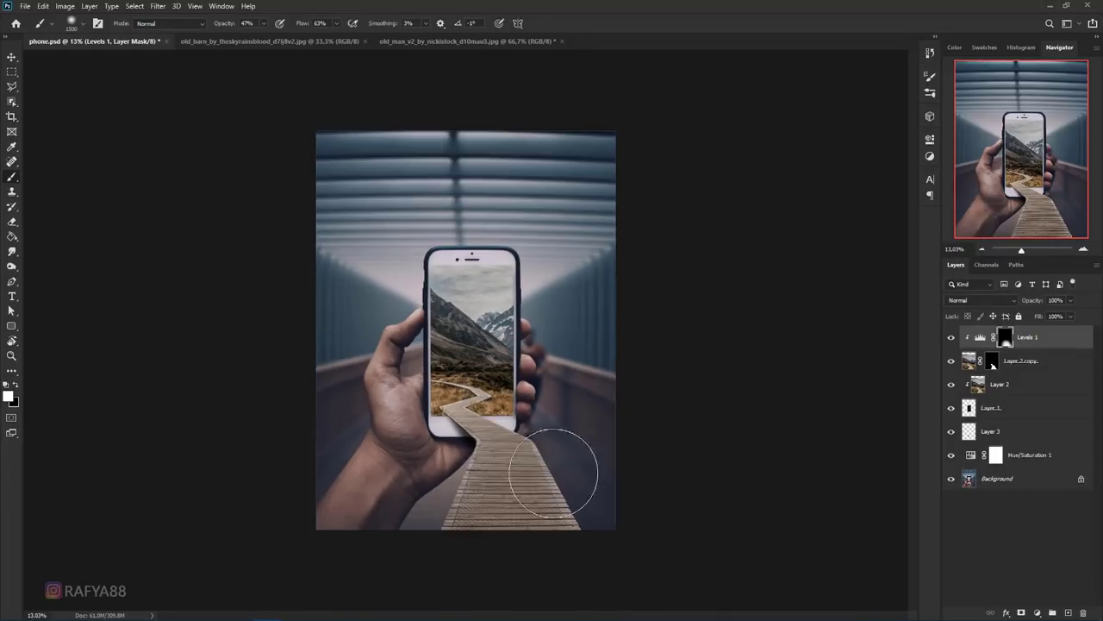
key("ctrl+z")
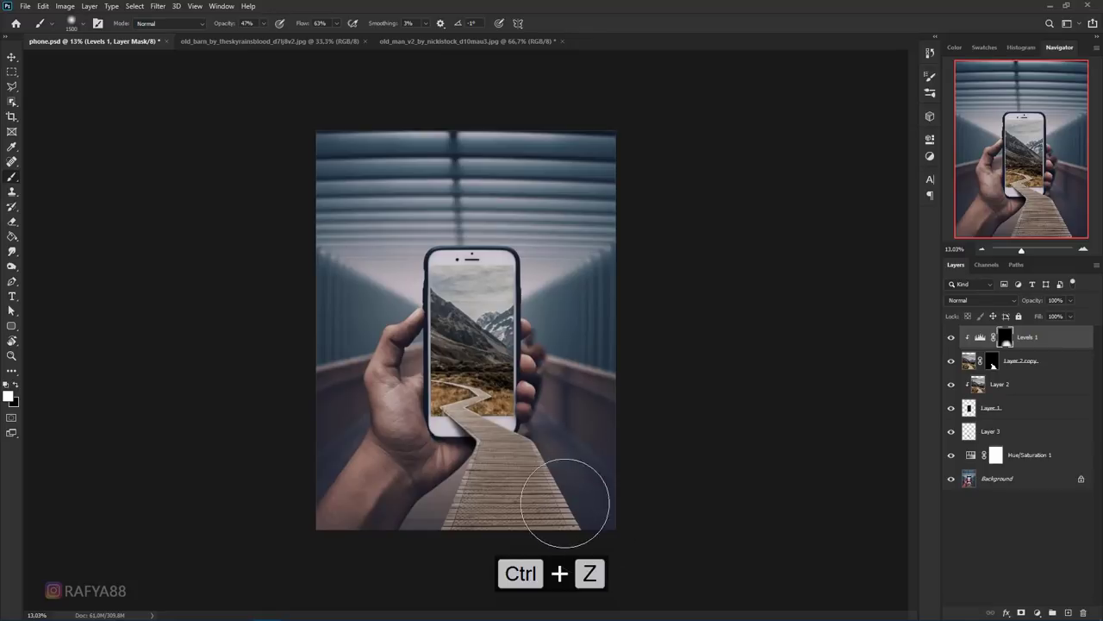
left_click(1033, 342)
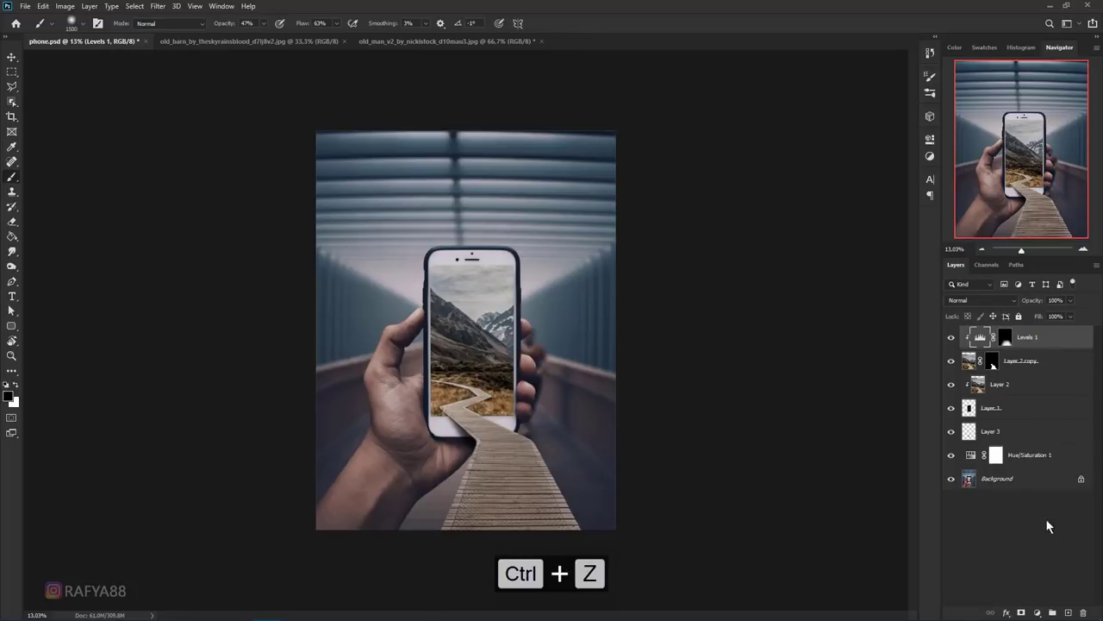
left_click(1068, 611)
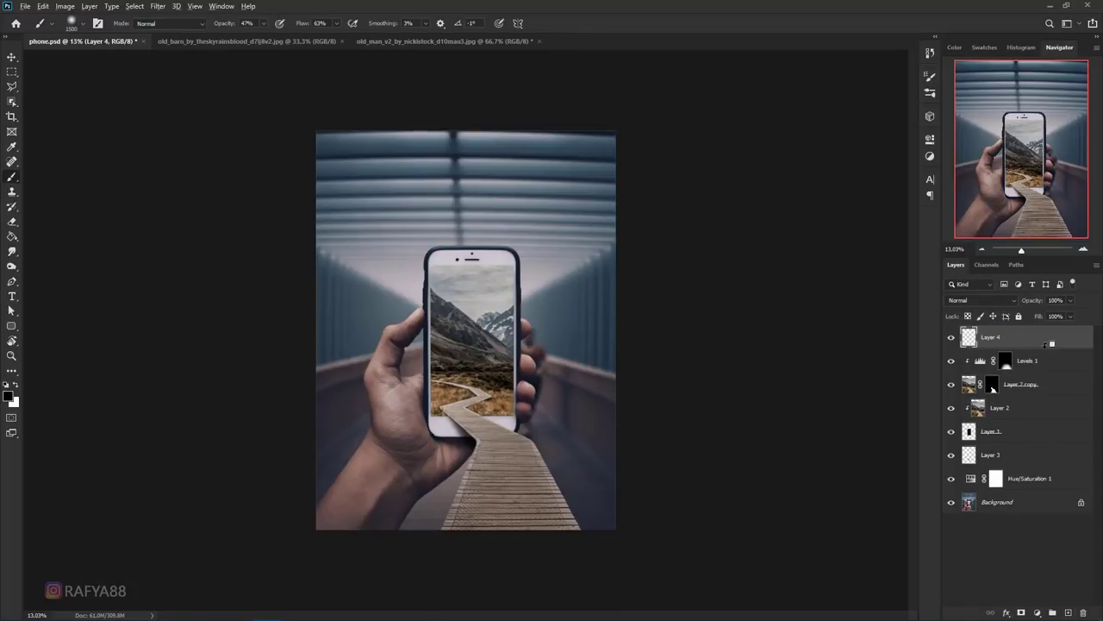
left_click(1046, 345, "alt")
Step: Paint the near end of the boardwalk on Layer 4 with a tone sampled from the dark background, and set the layer's opacity to 43%
scroll(569, 454, "up", 2)
scroll(561, 364, "up", 1)
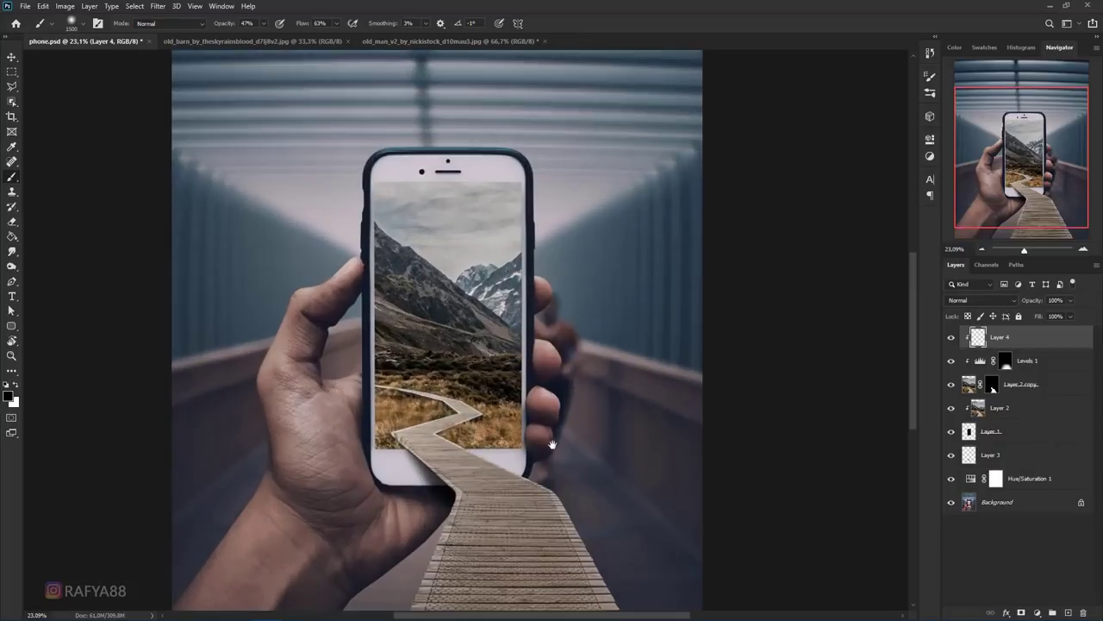
scroll(556, 371, "down", 3)
scroll(552, 371, "down", 1)
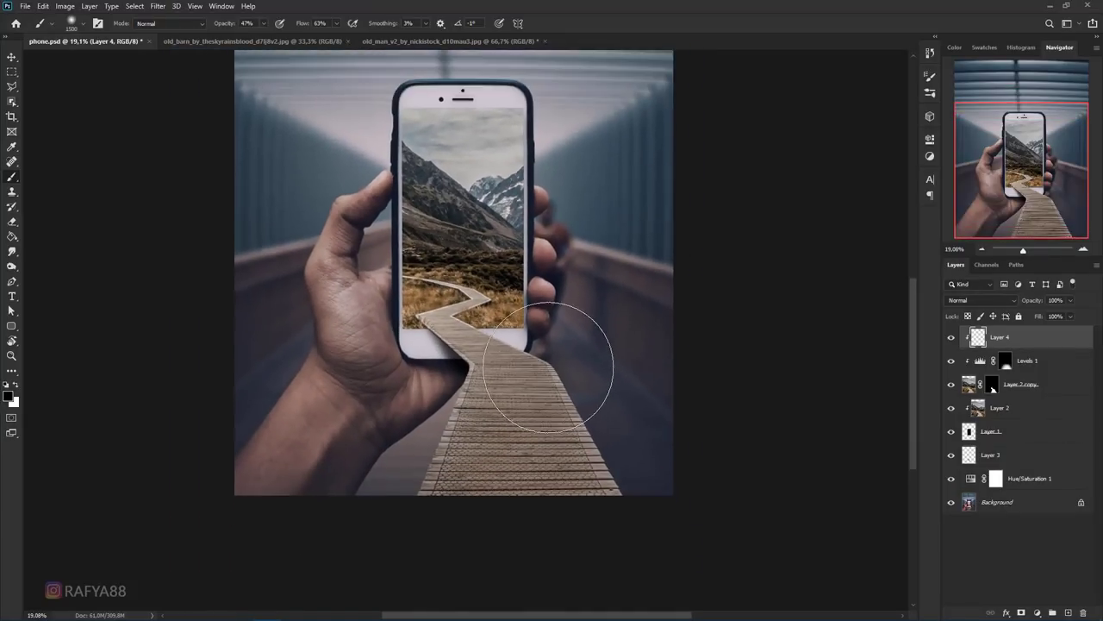
left_click(644, 409, "alt")
mouse_move(585, 490)
left_mouse_down()
mouse_move(400, 501)
mouse_move(570, 520)
mouse_move(457, 529)
mouse_move(675, 517)
mouse_move(535, 459)
mouse_move(448, 465)
mouse_move(556, 459)
mouse_move(491, 449)
mouse_move(389, 463)
left_mouse_up()
left_click_drag(1033, 300, 1005, 306)
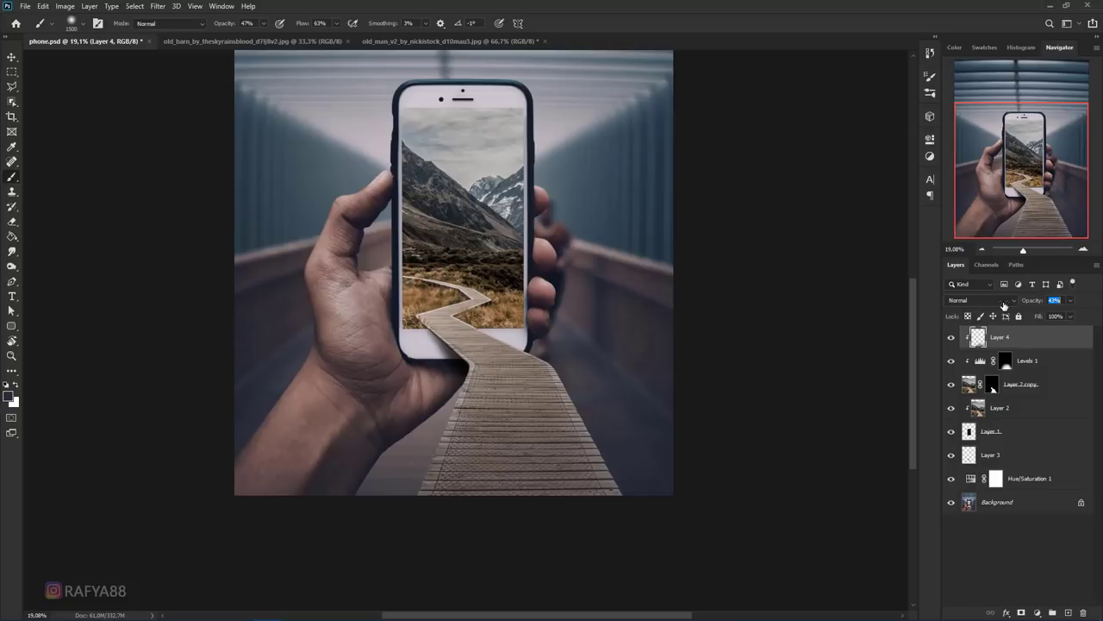
Step: Apply a Free Transform to Layer 4's painted tone, and compare the image with Layer 4 and Layer 3 each hidden and shown
key("ctrl+t")
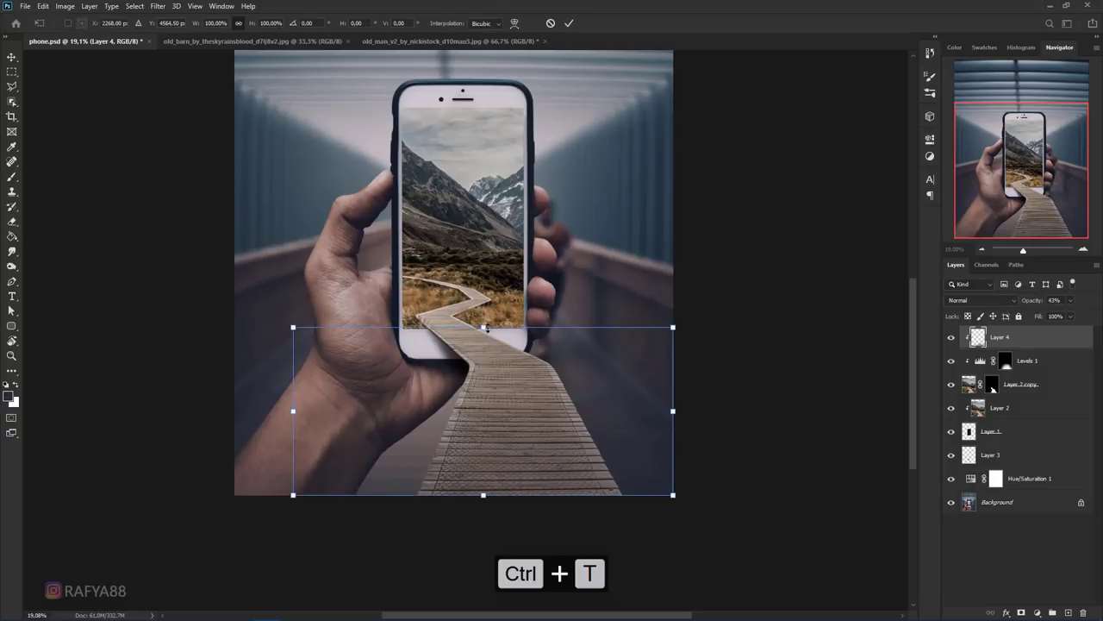
key("Return")
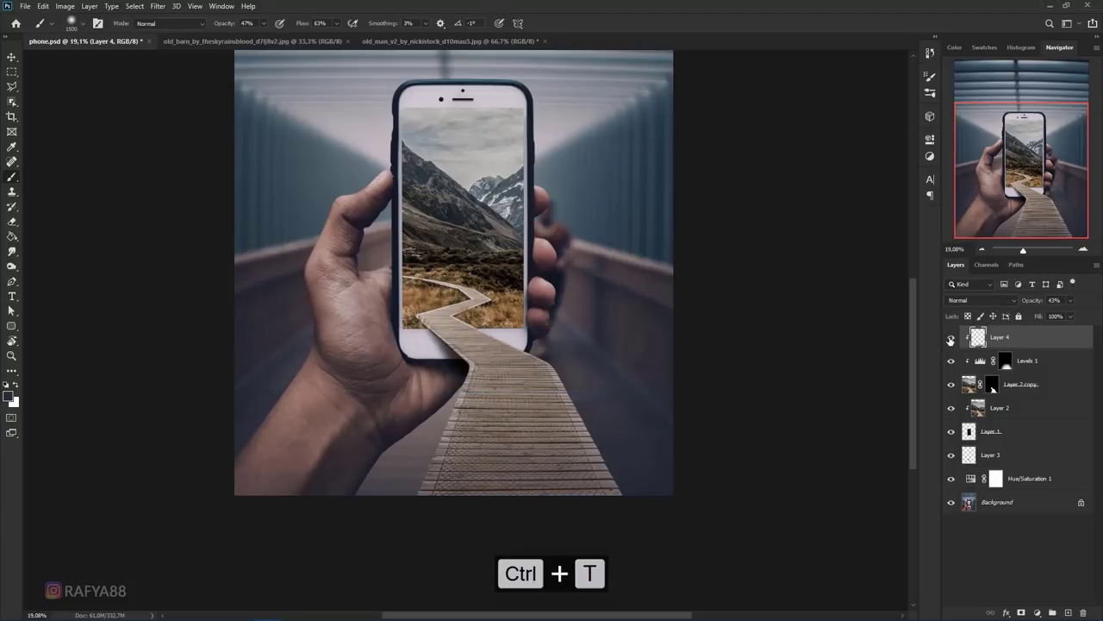
left_click(951, 338)
left_click(952, 338)
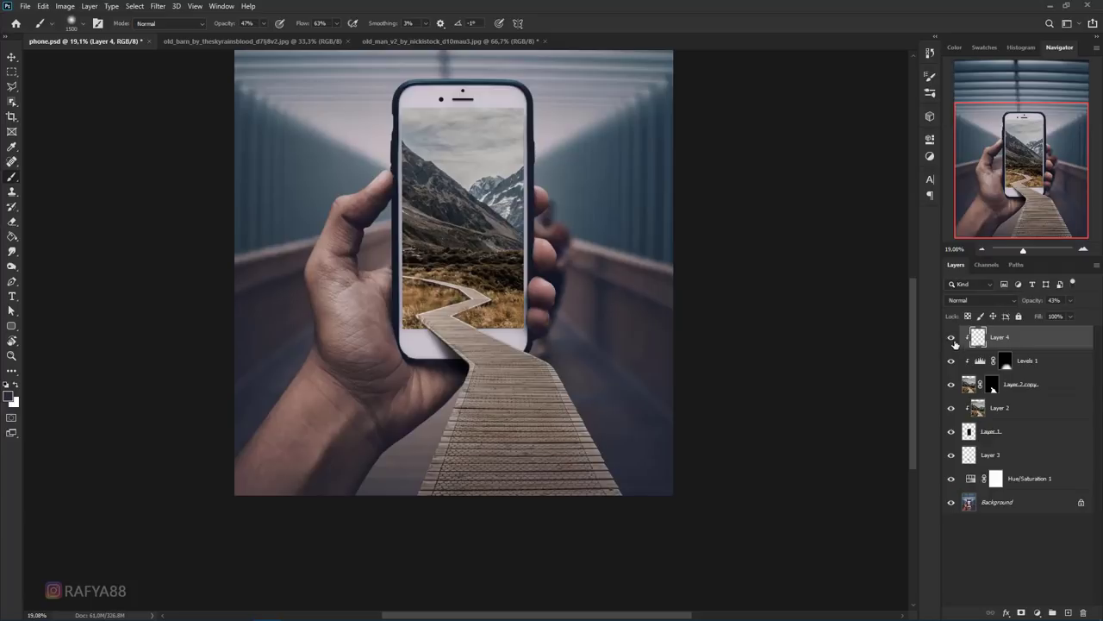
left_click(952, 454)
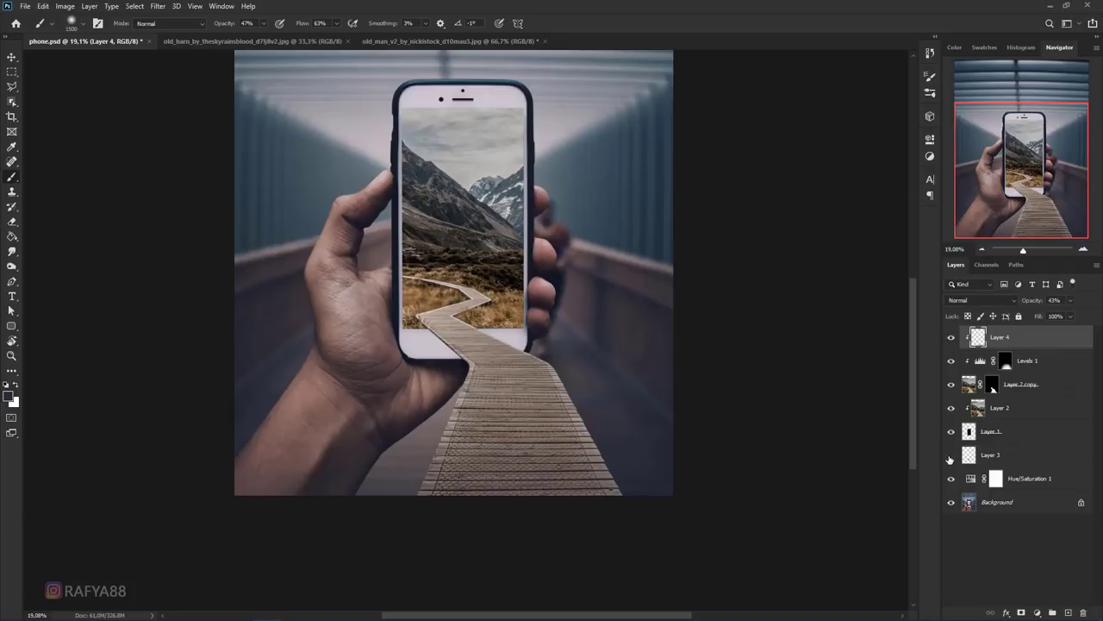
left_click(951, 454)
Step: Add a new layer above Layer 3 and paint the sampled dark tone beside the boardwalk's near end with an 1800 px brush
left_click(1017, 454)
left_click(1067, 613)
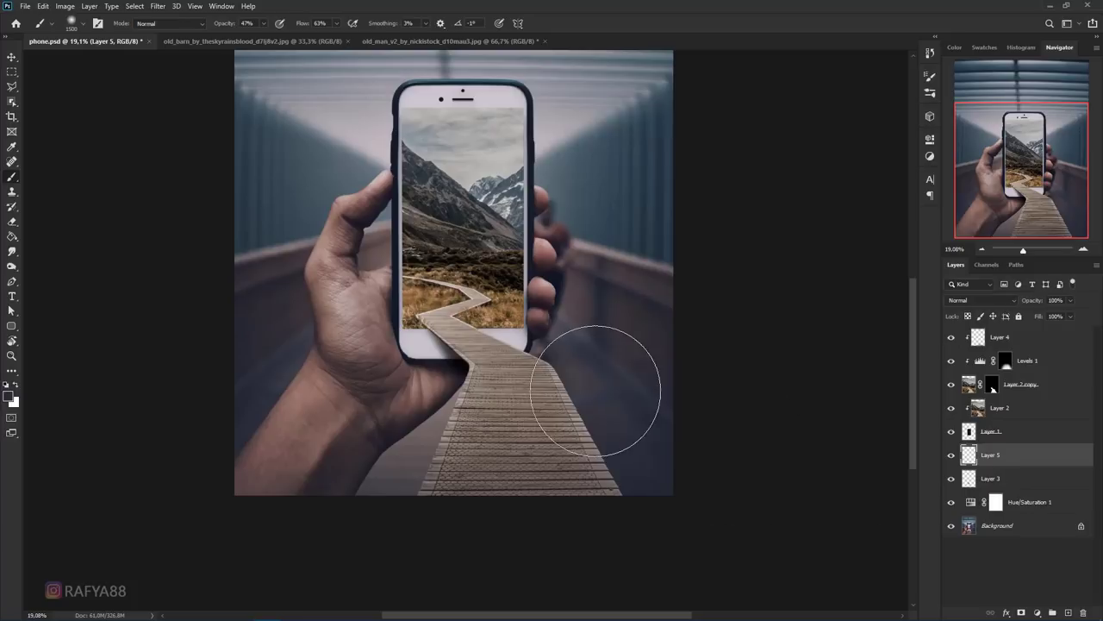
scroll(591, 406, "down", 1)
key("]")
key("]")
key("]")
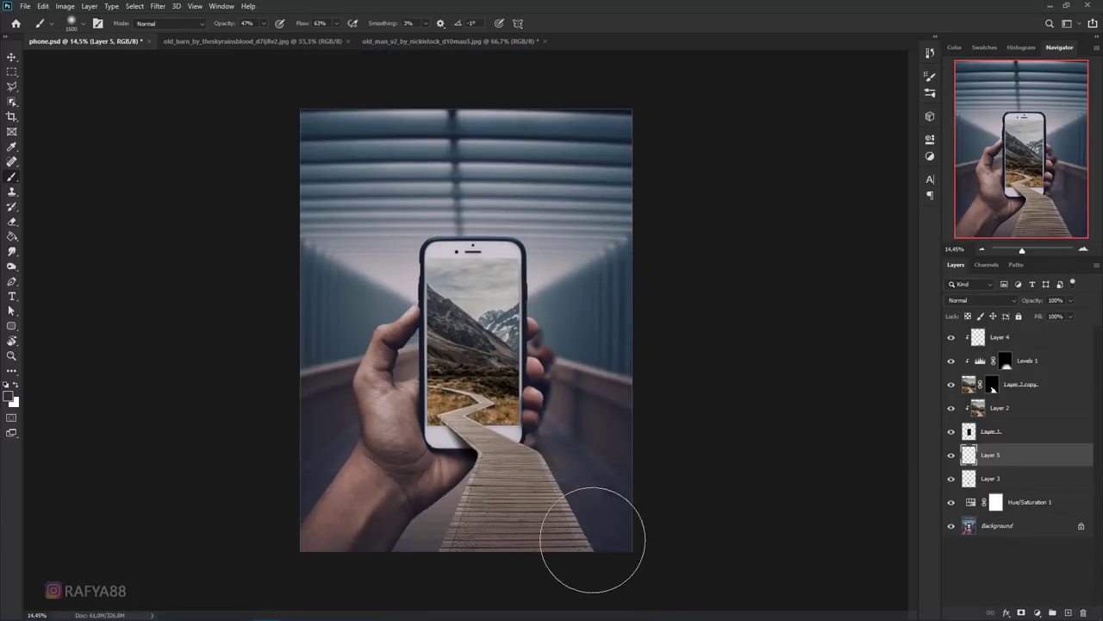
mouse_move(443, 547)
left_mouse_down()
mouse_move(460, 543)
mouse_move(424, 564)
mouse_move(455, 541)
mouse_move(456, 553)
left_mouse_up()
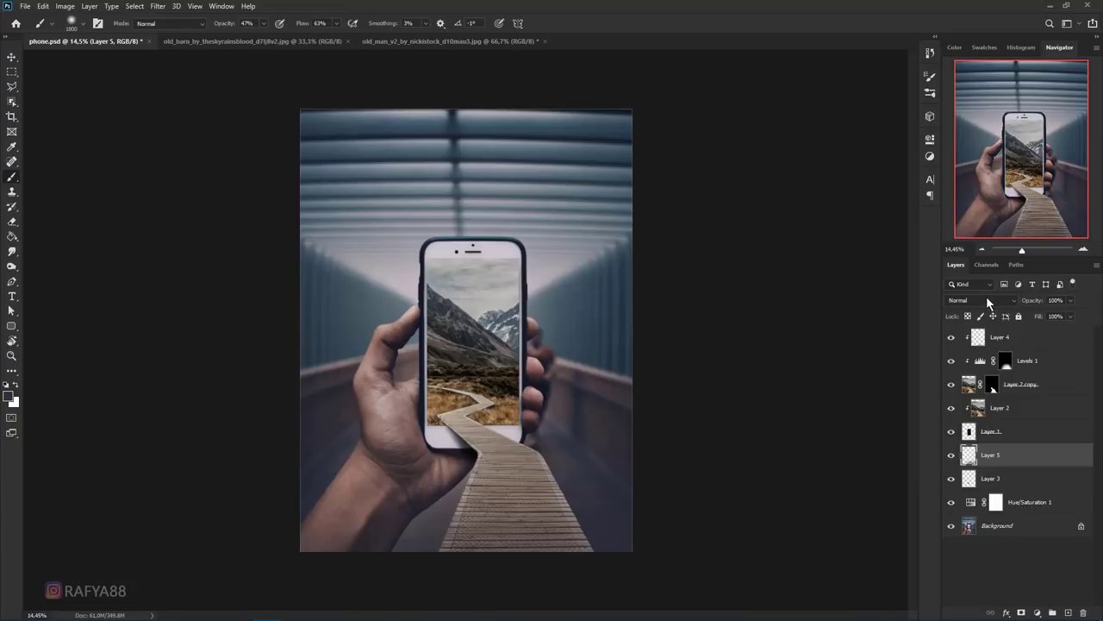
Step: Set Layer 5 to Multiply and deepen the darkening around the boardwalk with a larger soft brush
left_click(986, 298)
left_click(968, 345)
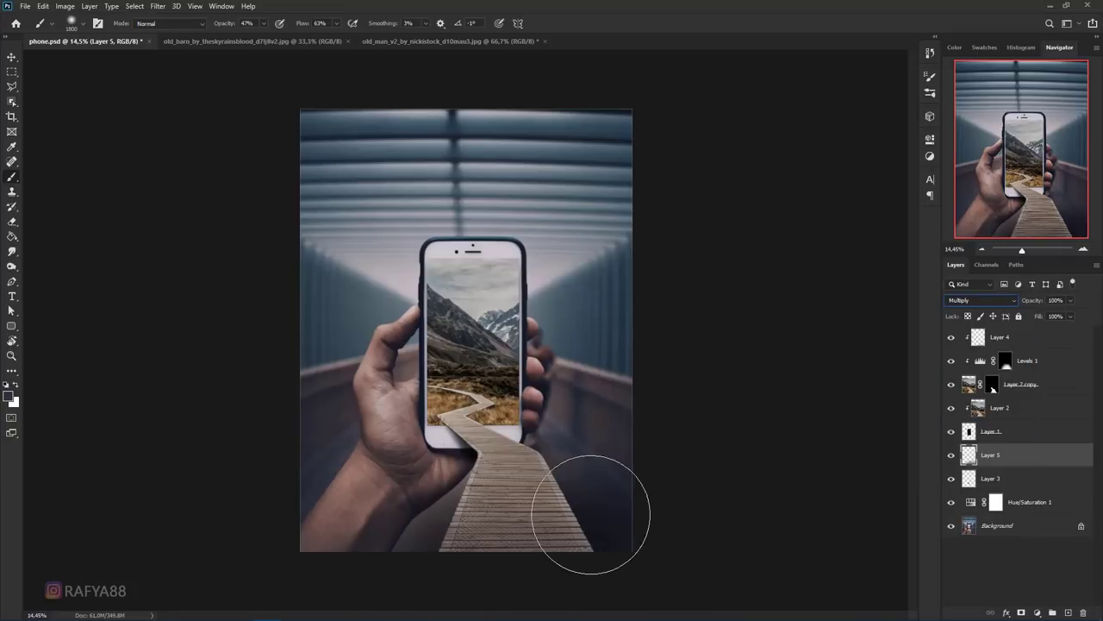
left_click(509, 514)
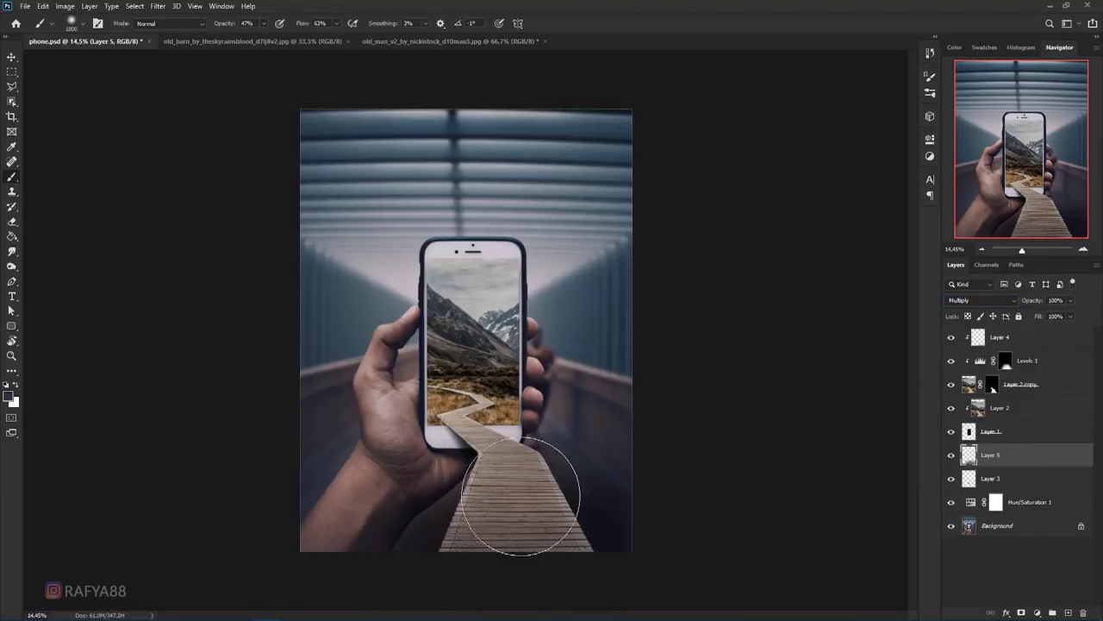
key("bracketright")
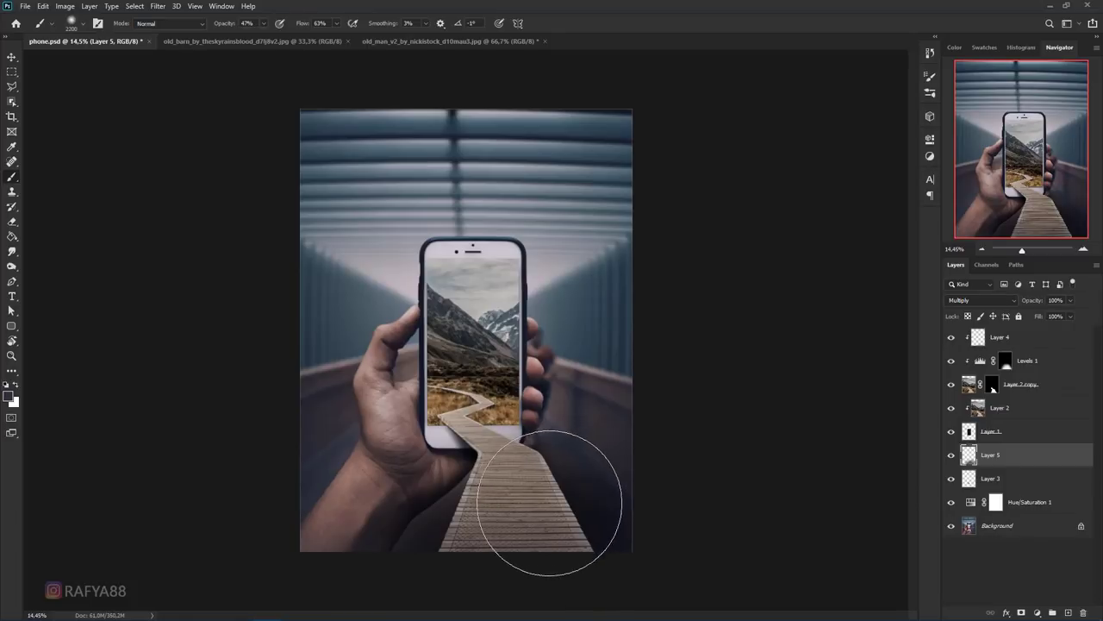
scroll(561, 477, "down", 2)
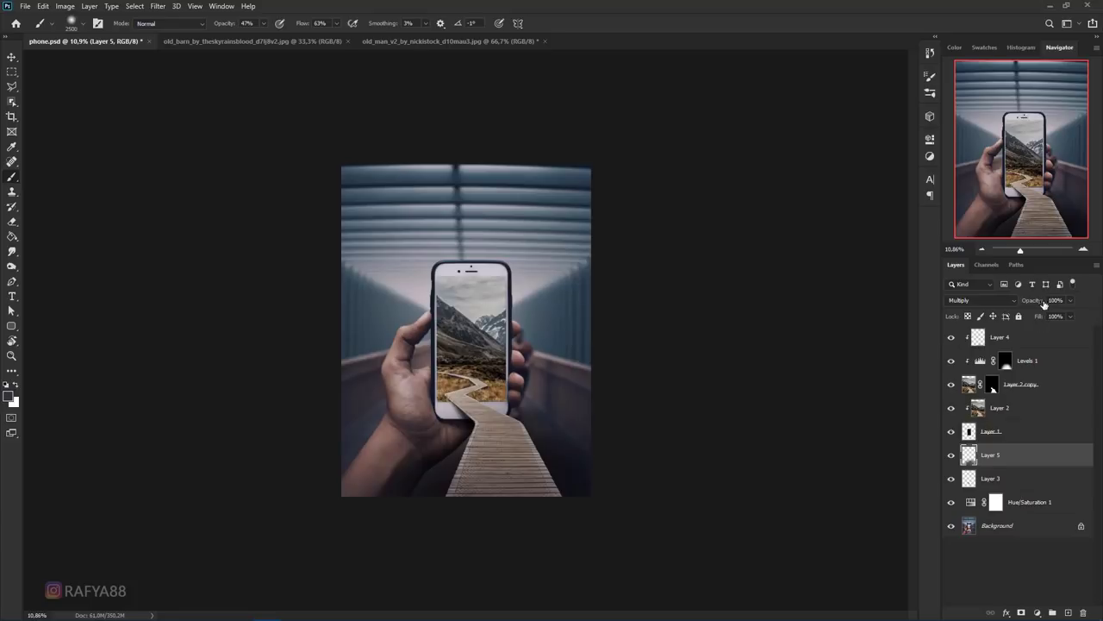
Step: Lower Layer 5's opacity to 65% and compare the image with and without it
left_click_drag(1023, 305, 1023, 305)
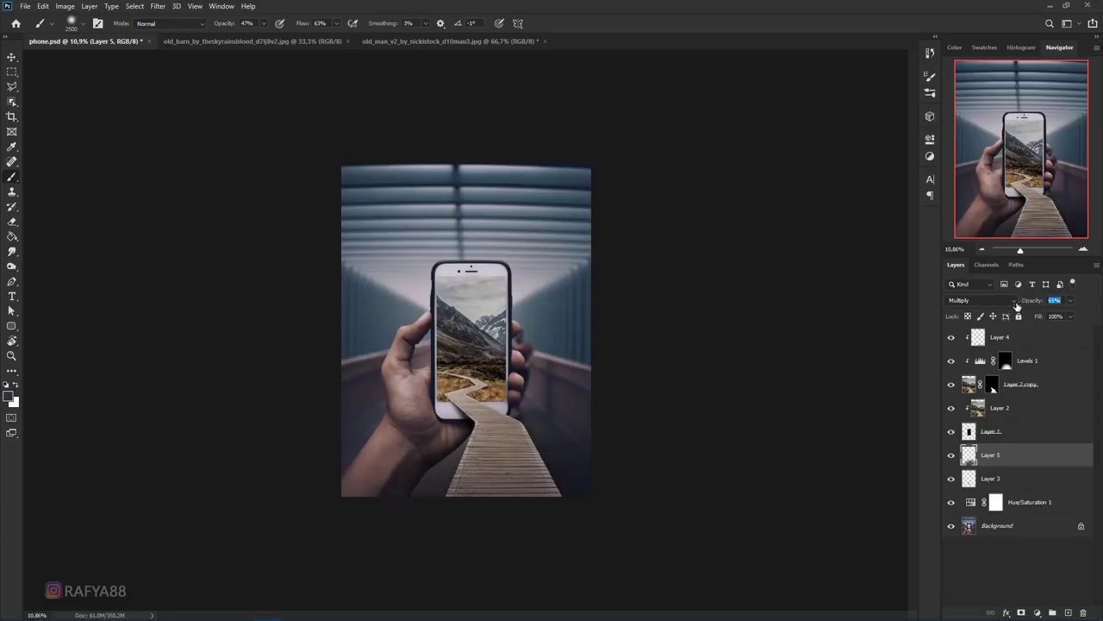
left_click(952, 456)
left_click(951, 456)
scroll(569, 378, "up", 3)
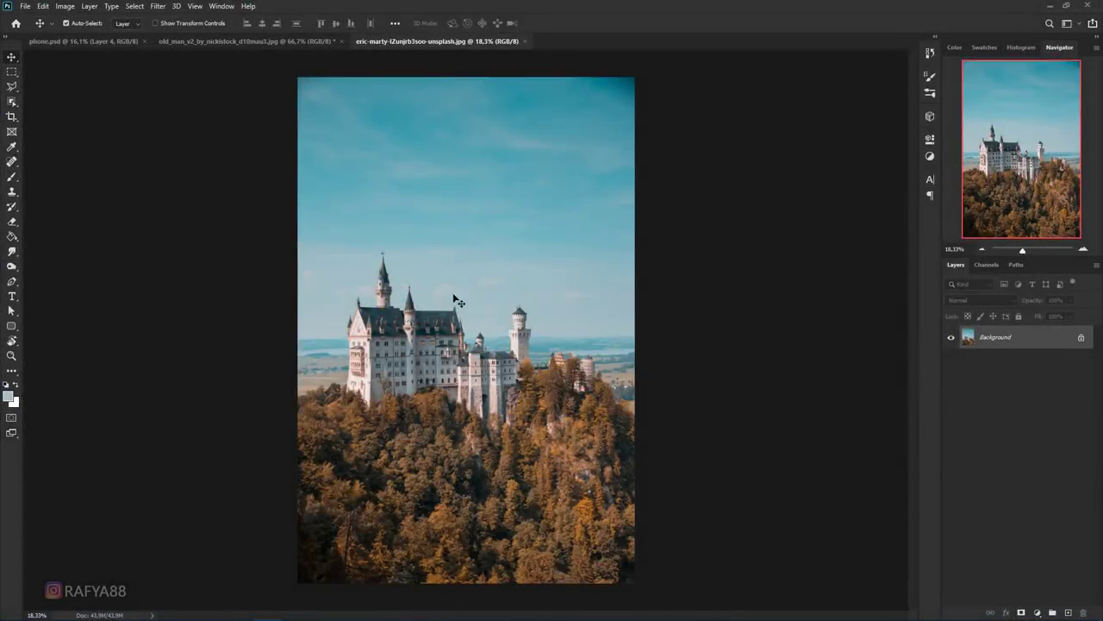
Step: Bring the castle photo into phone.psd as a new layer, scaled down and placed over the phone
left_click(107, 42)
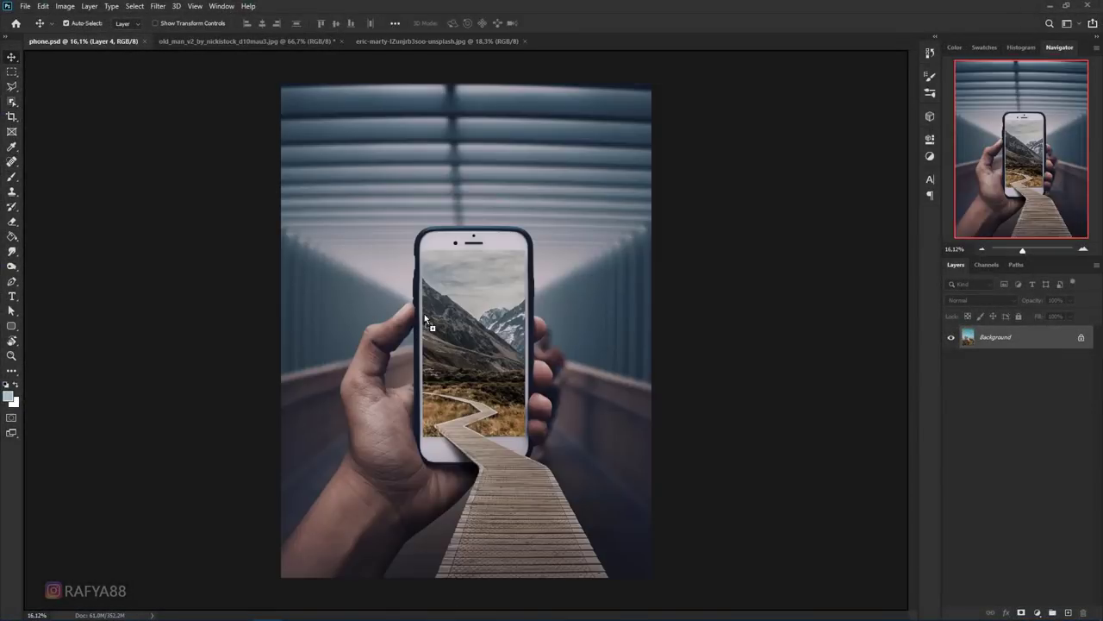
key("ctrl+v")
key("ctrl+t")
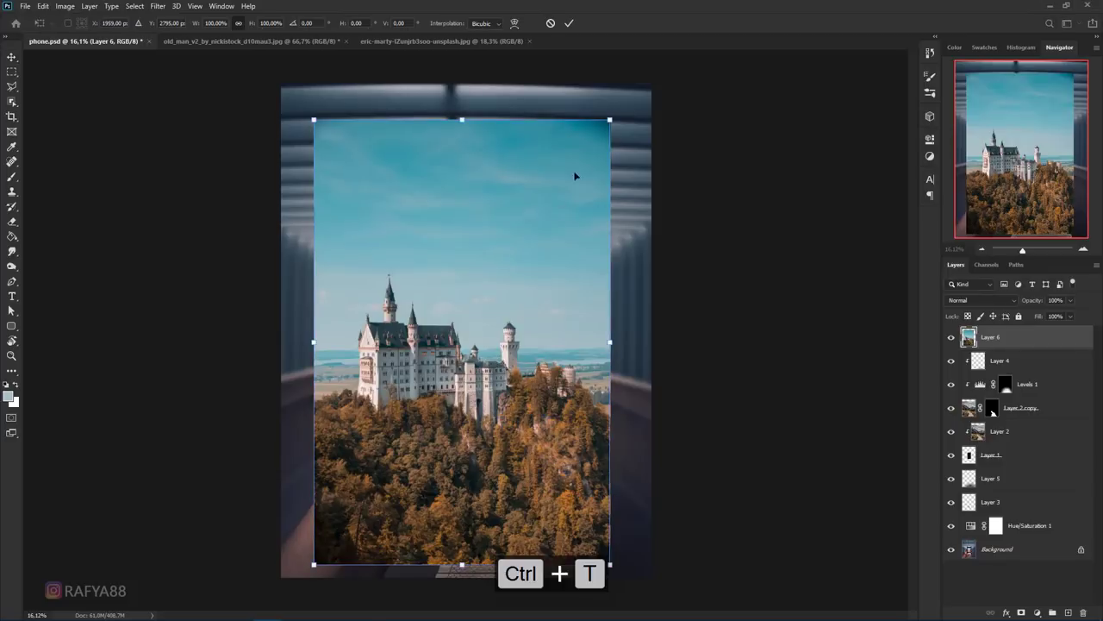
left_click_drag(609, 119, 554, 207)
left_click_drag(509, 279, 520, 250)
key("Return")
Step: Move the castle layer between Layer 2 and Layer 2 copy, and clip it to the phone screen
left_click_drag(1024, 383, 1026, 420)
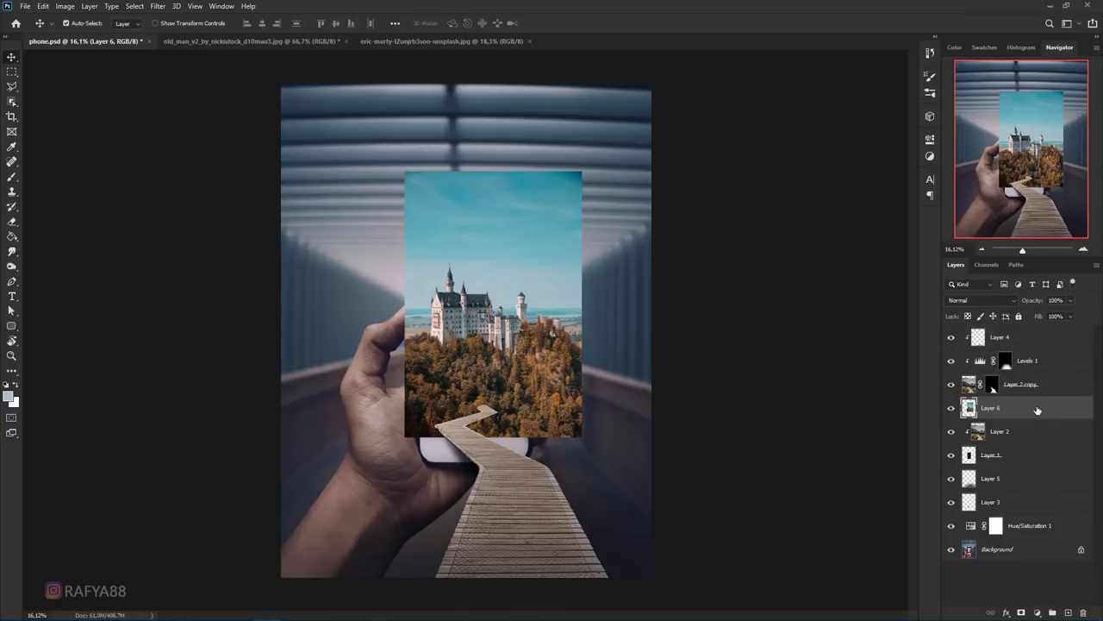
right_click(1038, 411)
left_click(961, 354)
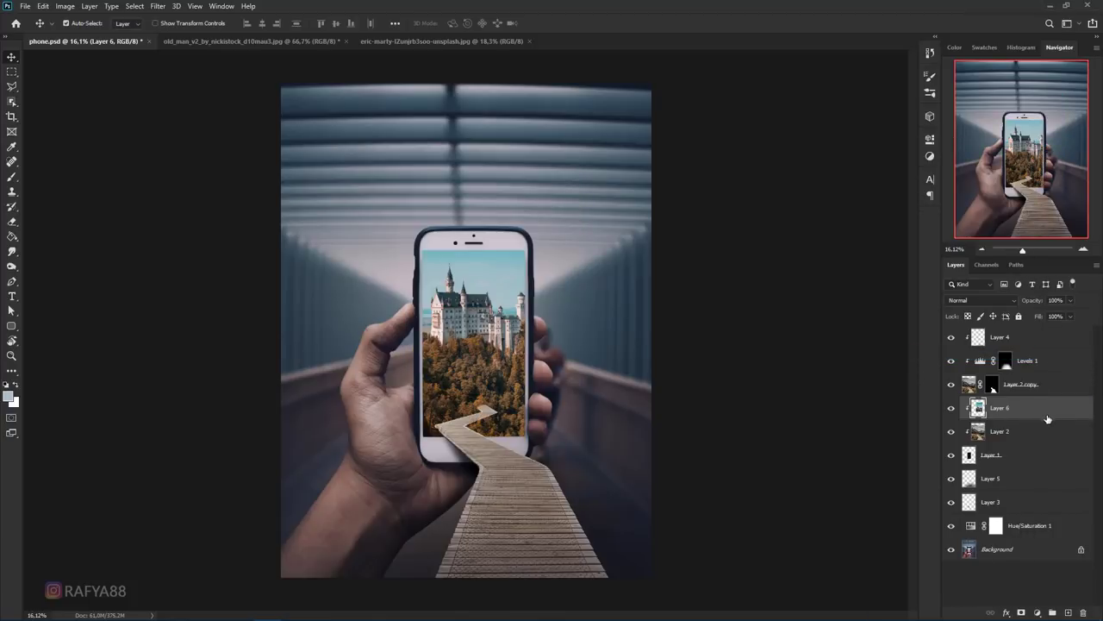
Step: Flip the castle layer horizontally, scale it to about 66%, and place its lower edge at the boardwalk's far bend
scroll(558, 398, "up", 1)
key("ctrl+t")
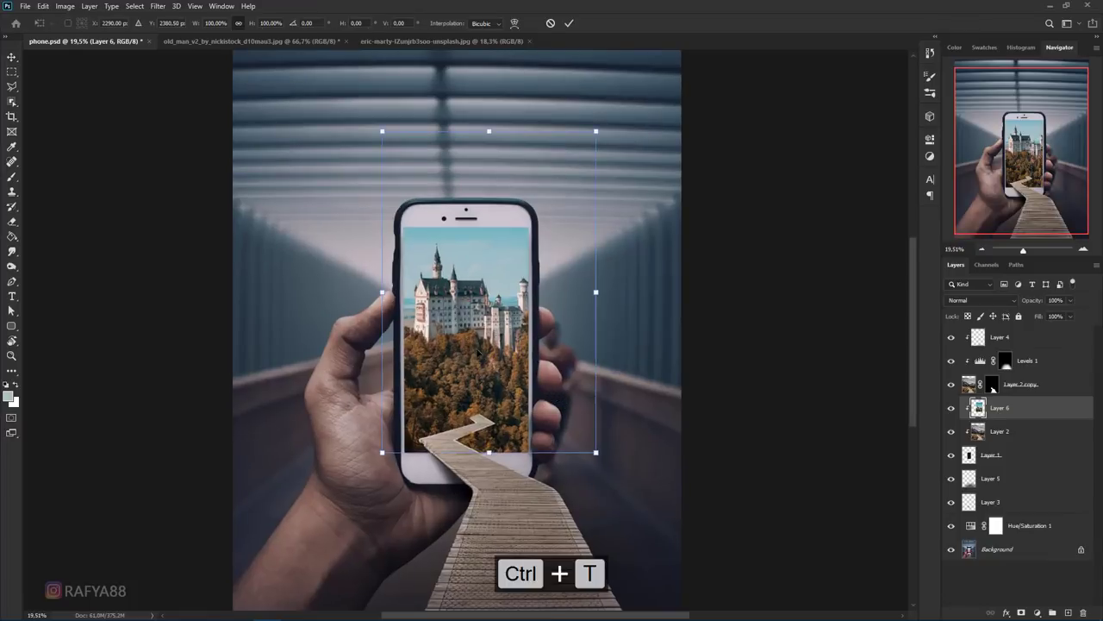
right_click(476, 343)
left_click(517, 537)
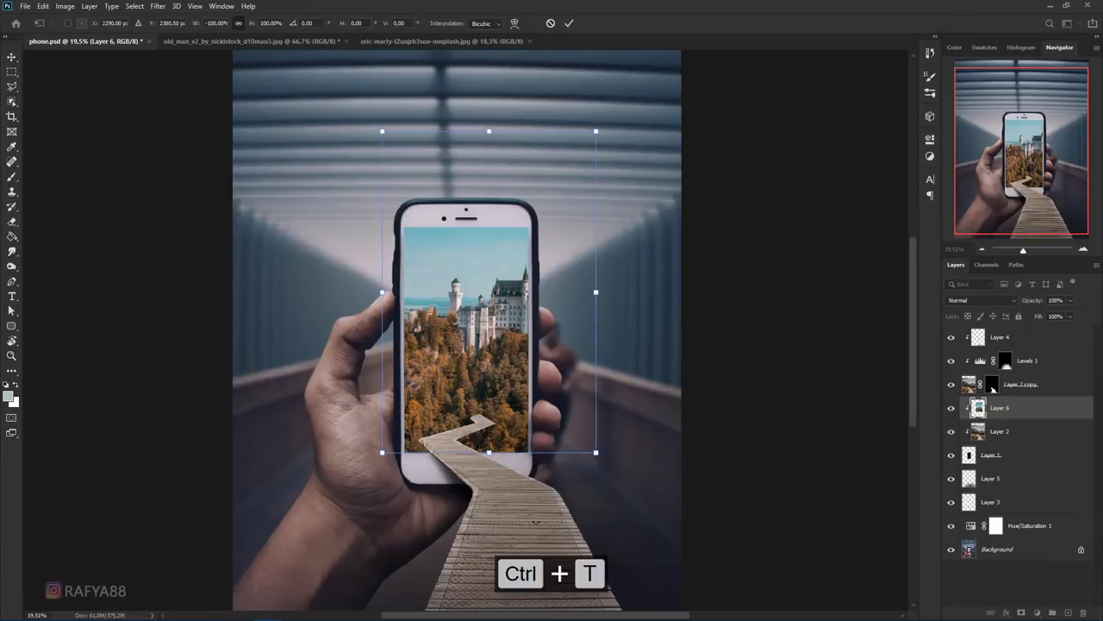
left_click_drag(599, 135, 560, 186)
mouse_move(513, 238)
left_mouse_down()
mouse_move(518, 214)
mouse_move(529, 228)
left_mouse_up()
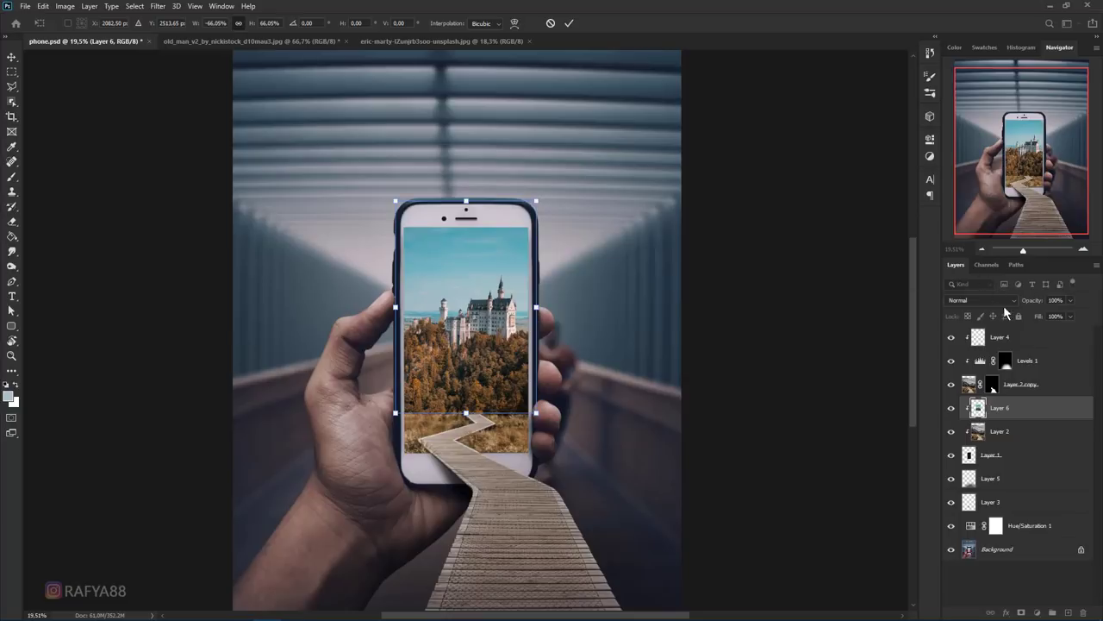
left_click(569, 24)
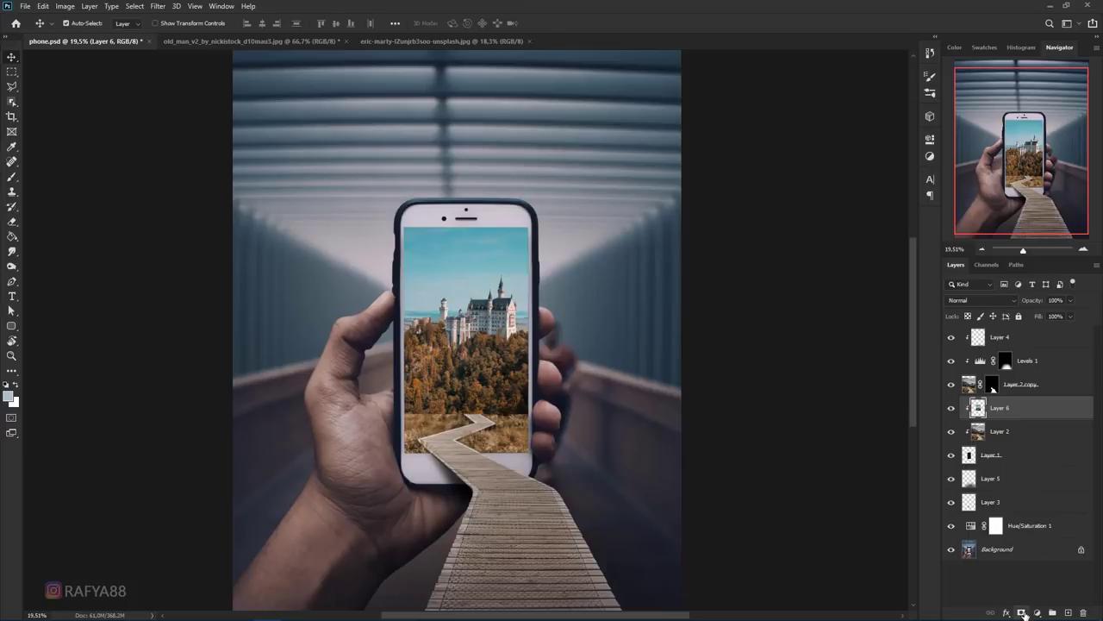
Step: Add a layer mask to the castle layer, and ready the Brush tool with black as the foreground colour
left_click(1022, 612)
left_click(978, 408)
scroll(525, 445, "up", 5)
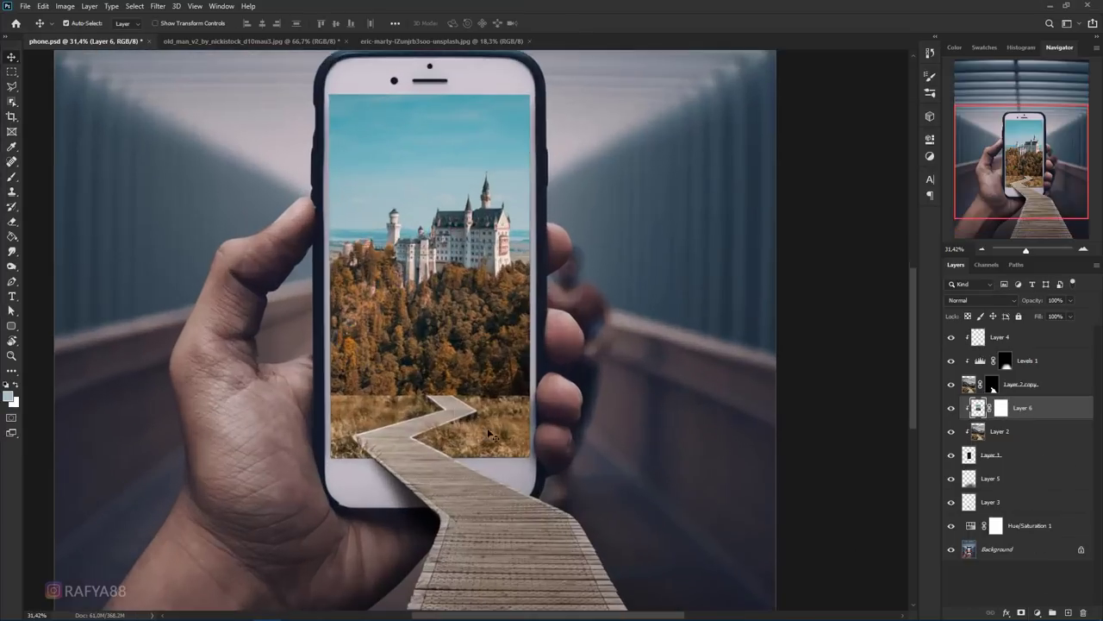
right_click(12, 179)
left_click(37, 178)
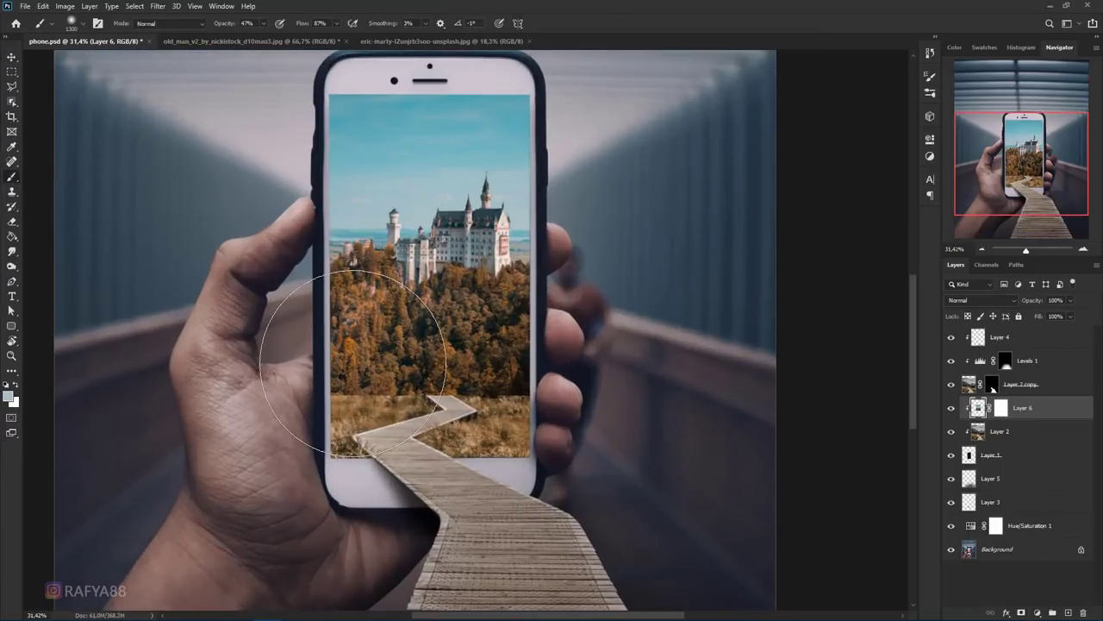
scroll(322, 353, "up", 1)
left_click(17, 386)
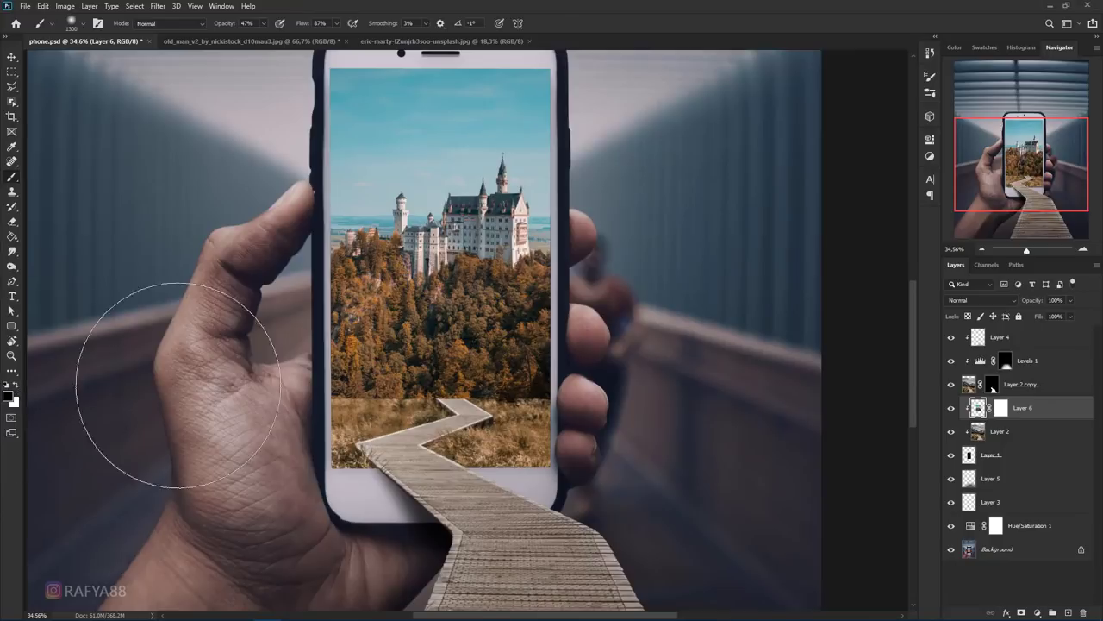
Step: Paint black on the castle layer's mask with a 300 px brush to reveal the boardwalk's far stretch and blend the forest's lower edge
key("bracketleft")
key("bracketleft")
key("bracketleft")
key("bracketleft")
key("bracketleft")
key("bracketleft")
key("bracketleft")
key("bracketleft")
key("bracketleft")
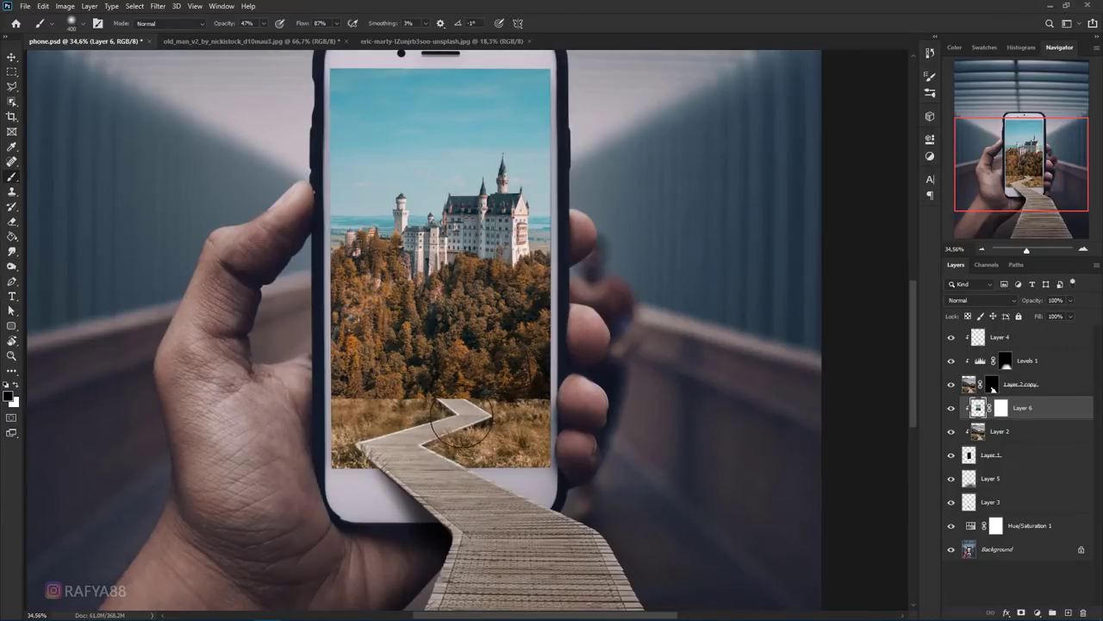
mouse_move(446, 418)
left_mouse_down()
mouse_move(367, 412)
mouse_move(428, 410)
left_mouse_up()
left_click(1001, 408)
key("ctrl+z")
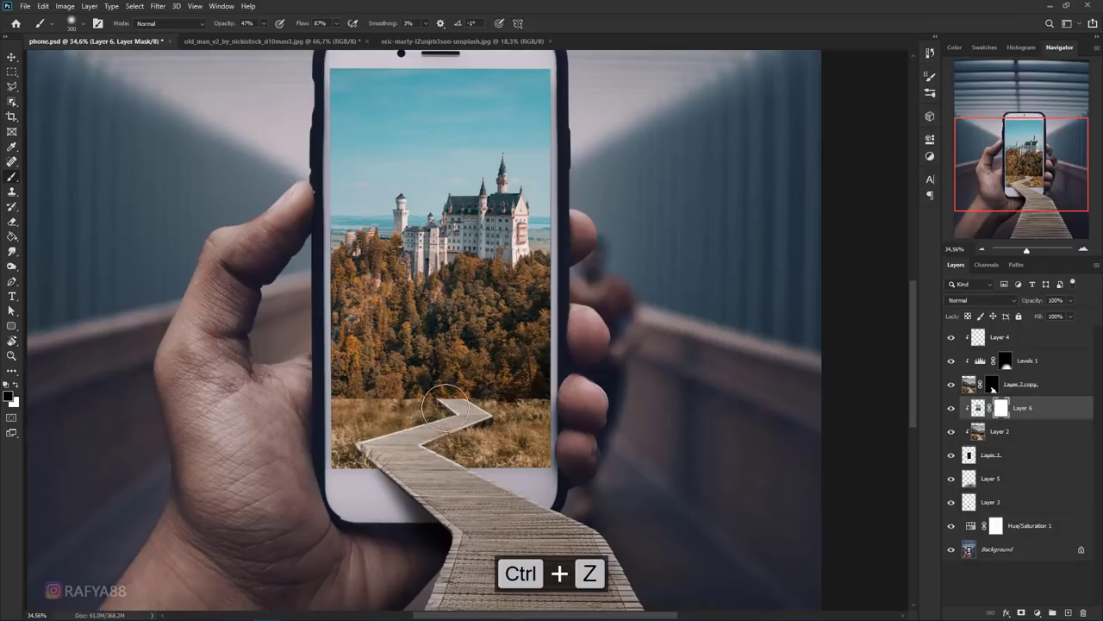
mouse_move(443, 402)
left_mouse_down()
mouse_move(341, 405)
mouse_move(397, 403)
mouse_move(332, 389)
mouse_move(479, 423)
mouse_move(292, 387)
mouse_move(410, 399)
mouse_move(264, 390)
left_mouse_up()
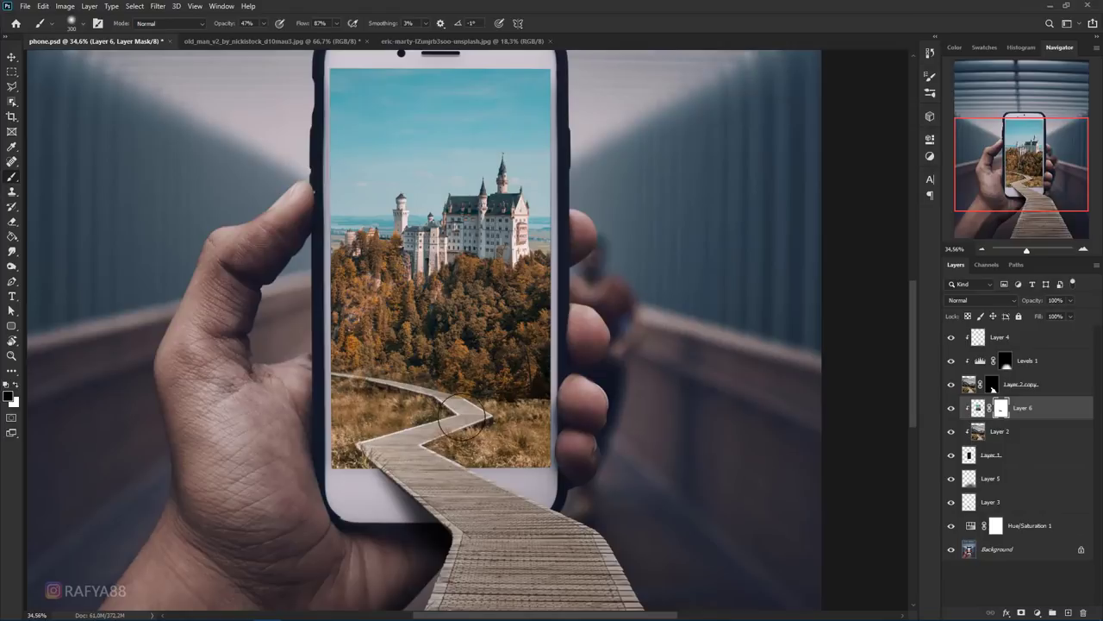
Step: Paint black on the castle layer's mask with a 600 px brush to blend the forest edge around the boardwalk's far bend
key("bracketright")
key("bracketright")
key("bracketright")
key("bracketright")
key("bracketright")
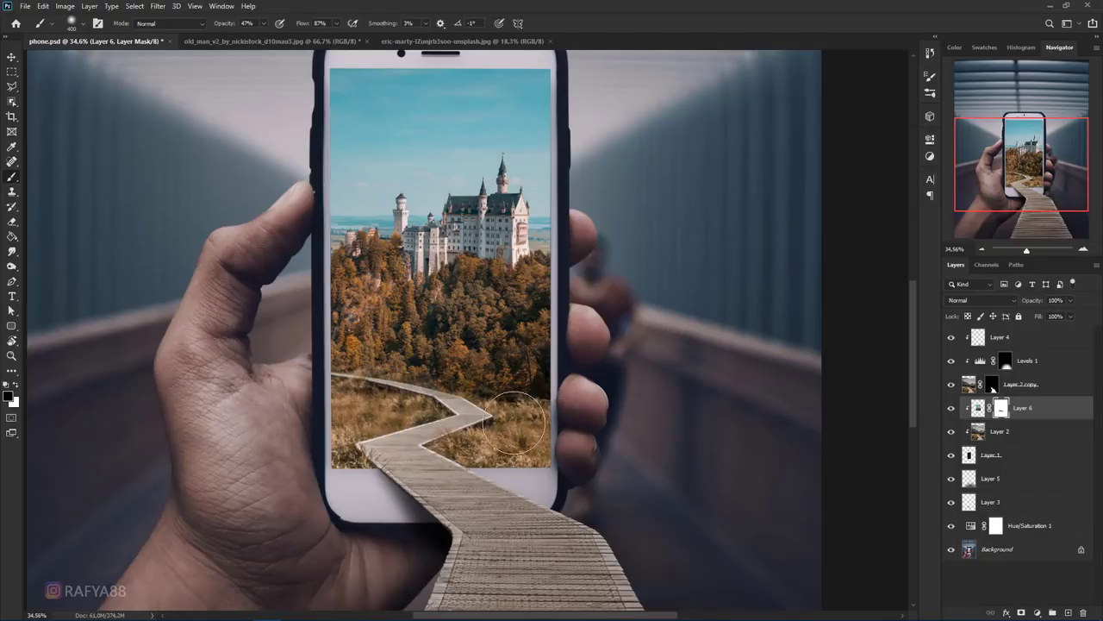
left_click_drag(447, 408, 503, 457)
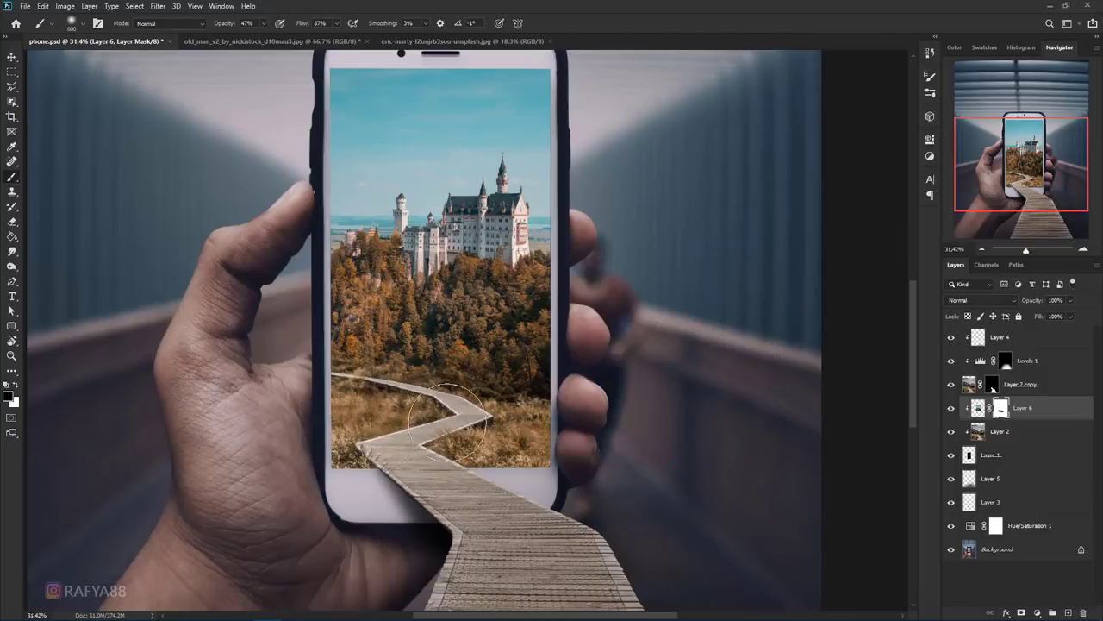
scroll(442, 419, "down", 2)
scroll(395, 425, "down", 3)
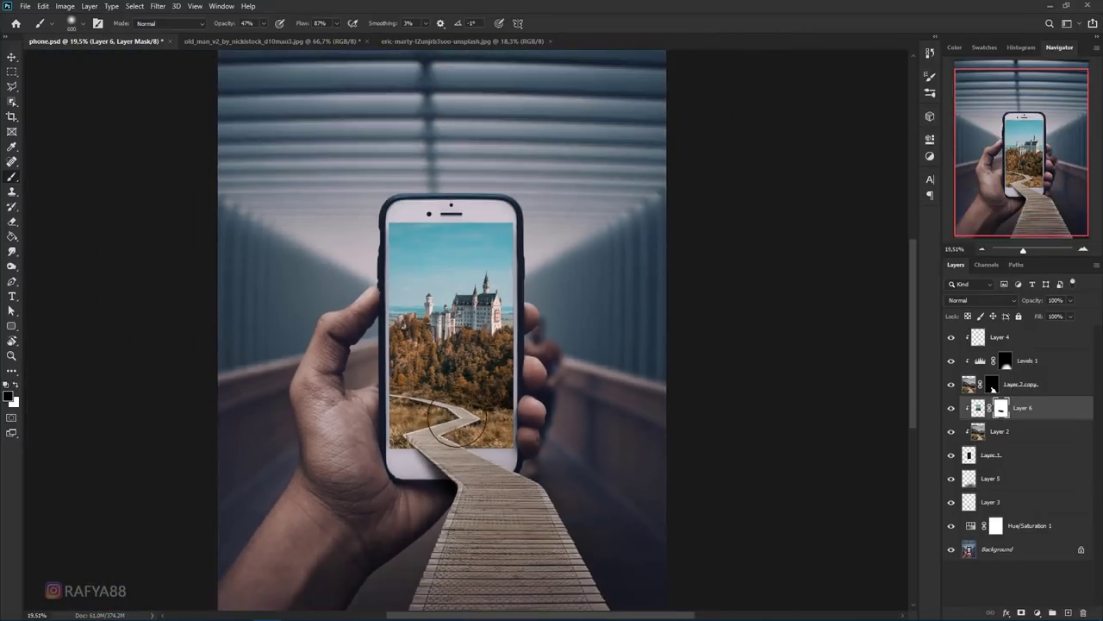
scroll(471, 422, "up", 2)
scroll(528, 369, "down", 1)
scroll(528, 369, "up", 1)
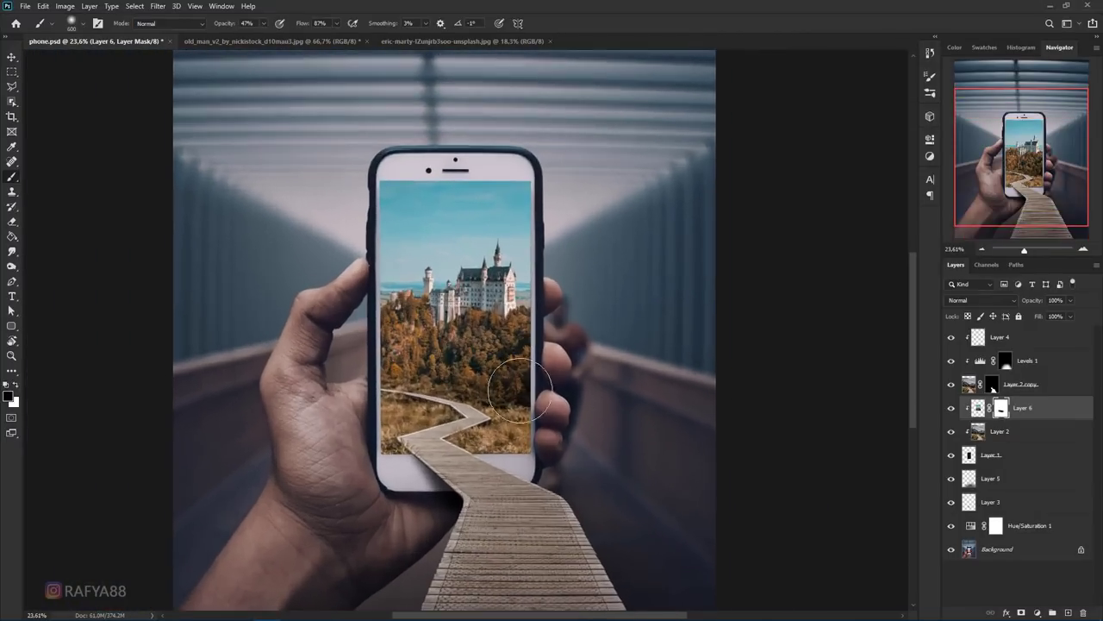
Step: Add a new layer clipped above the castle layer, sample a pale colour from the castle, and paint soft haze across the forest
left_click(1067, 613)
left_click(1019, 414, "alt")
scroll(572, 320, "up", 2)
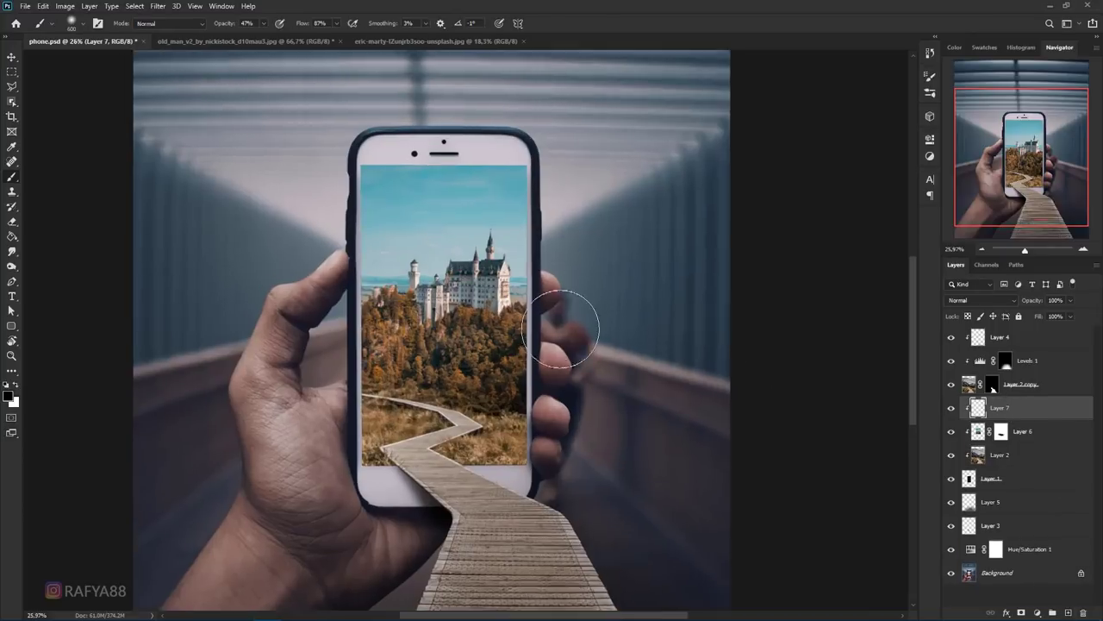
left_click(504, 260, "alt")
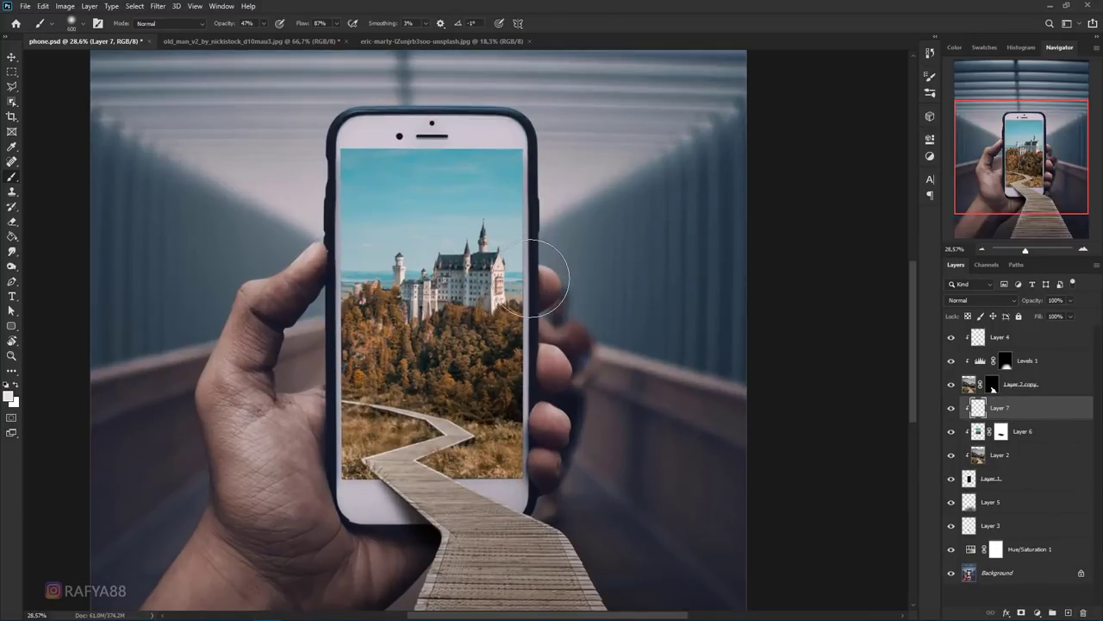
mouse_move(497, 306)
left_mouse_down()
mouse_move(395, 365)
mouse_move(321, 431)
left_mouse_up()
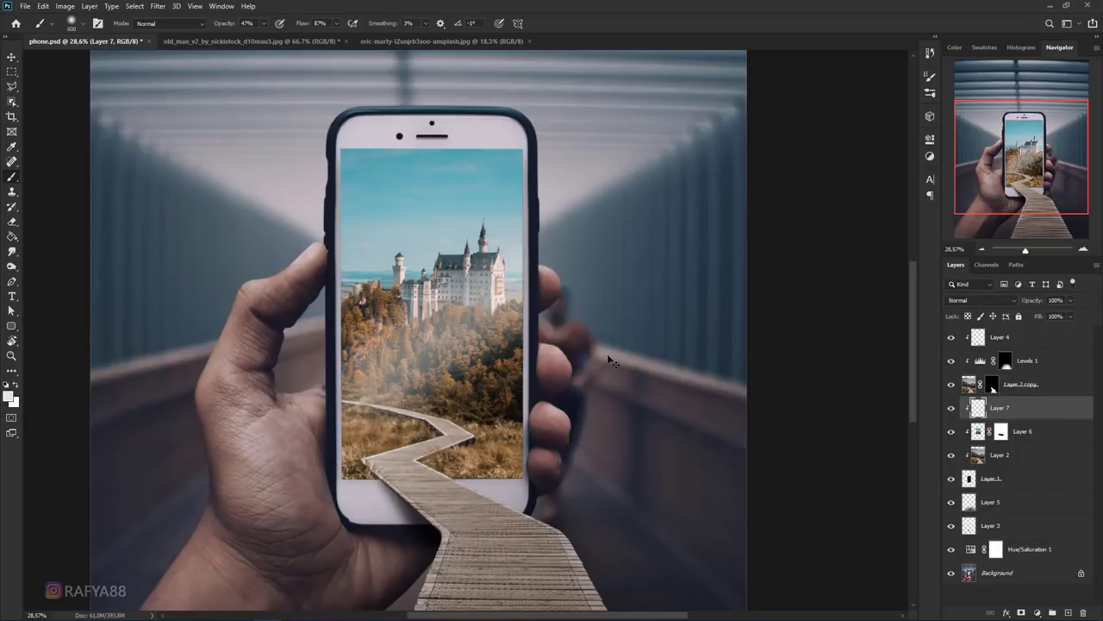
Step: Enlarge the haze to about 113%, flare its upper edge outward in perspective, and shift it slightly up and left
key("ctrl+t")
left_click_drag(608, 459, 628, 422)
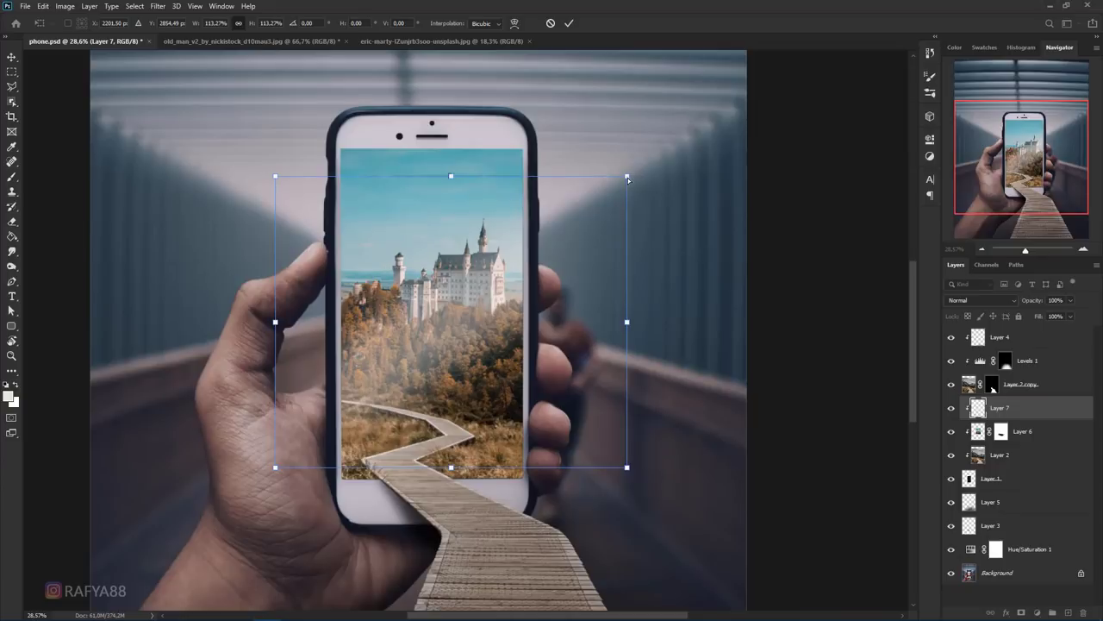
left_click_drag(627, 178, 689, 139)
left_click_drag(617, 235, 609, 223)
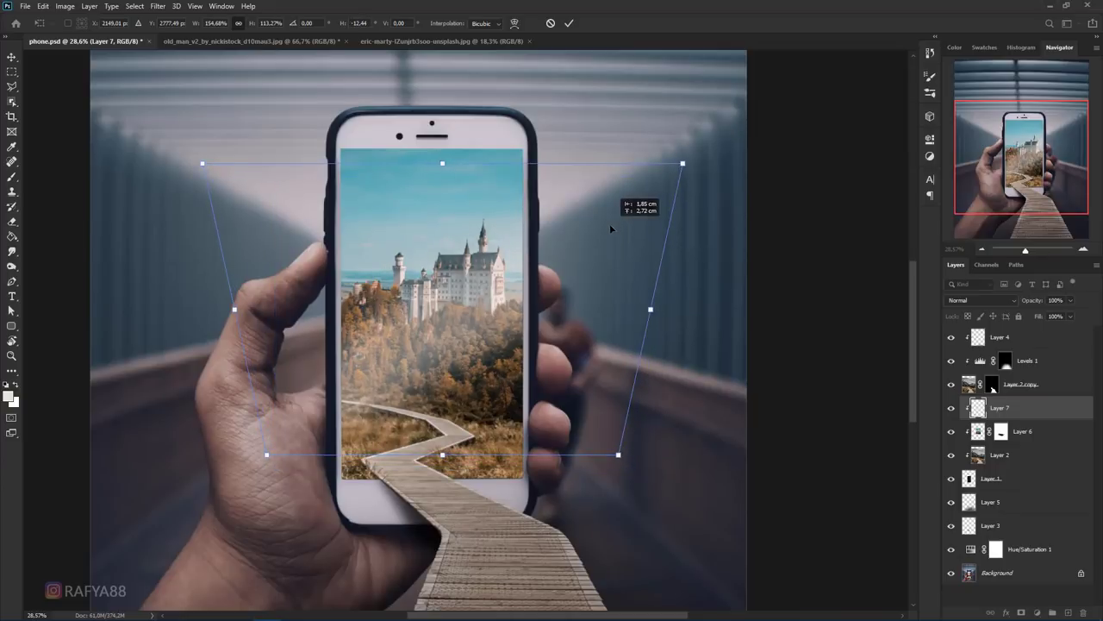
key("Return")
key("b")
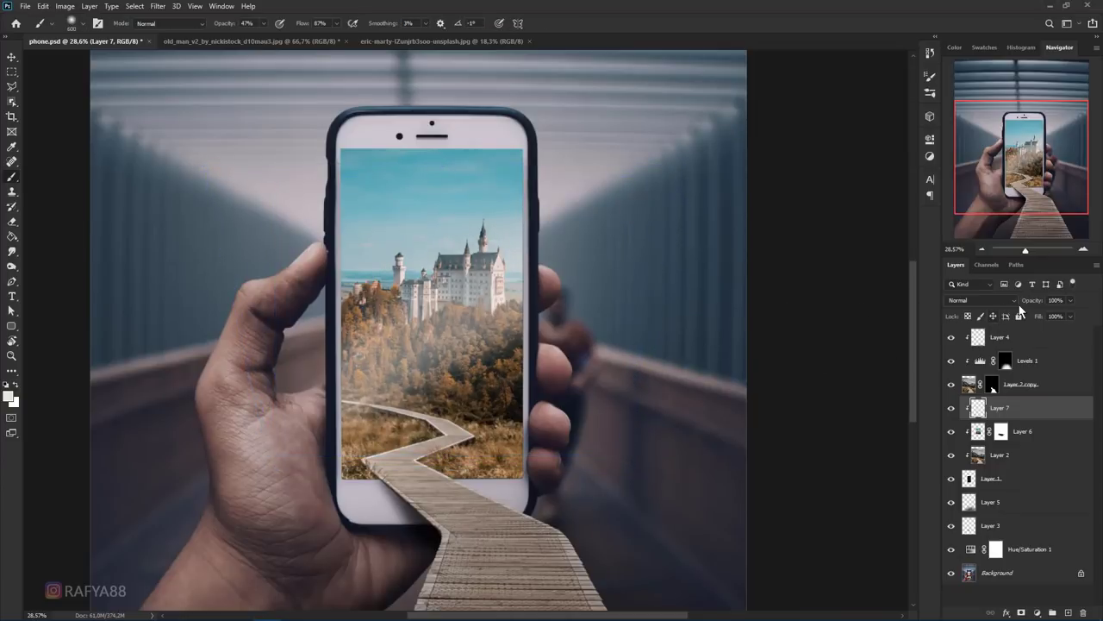
Step: Set the haze layer's opacity to 68%
left_click_drag(1022, 302, 1010, 302)
scroll(415, 322, "down", 6)
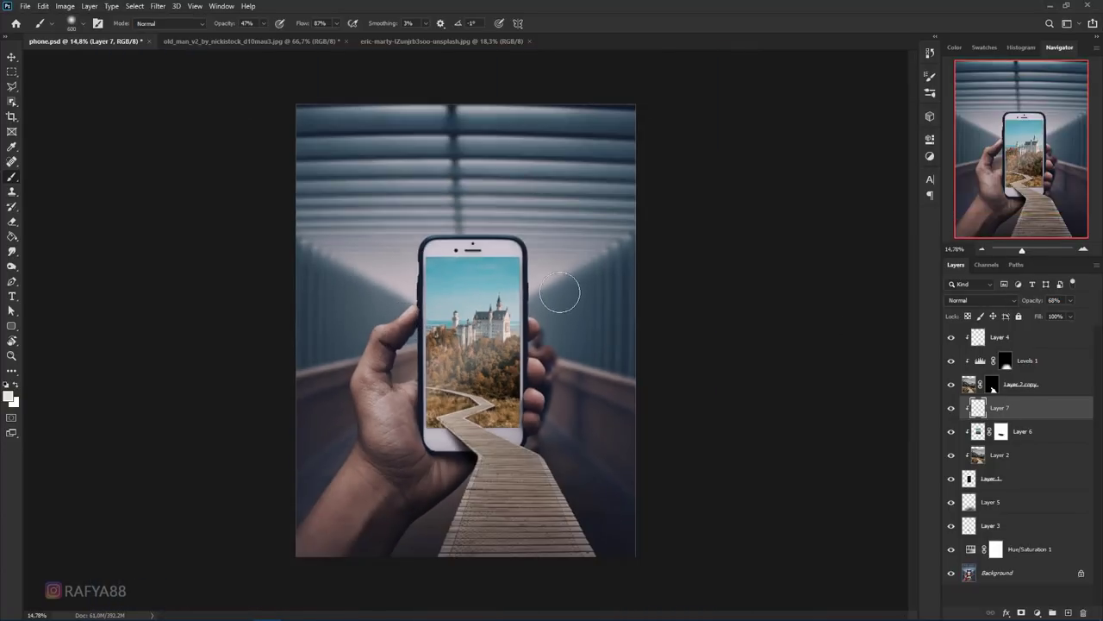
scroll(527, 330, "up", 4)
scroll(522, 332, "down", 3)
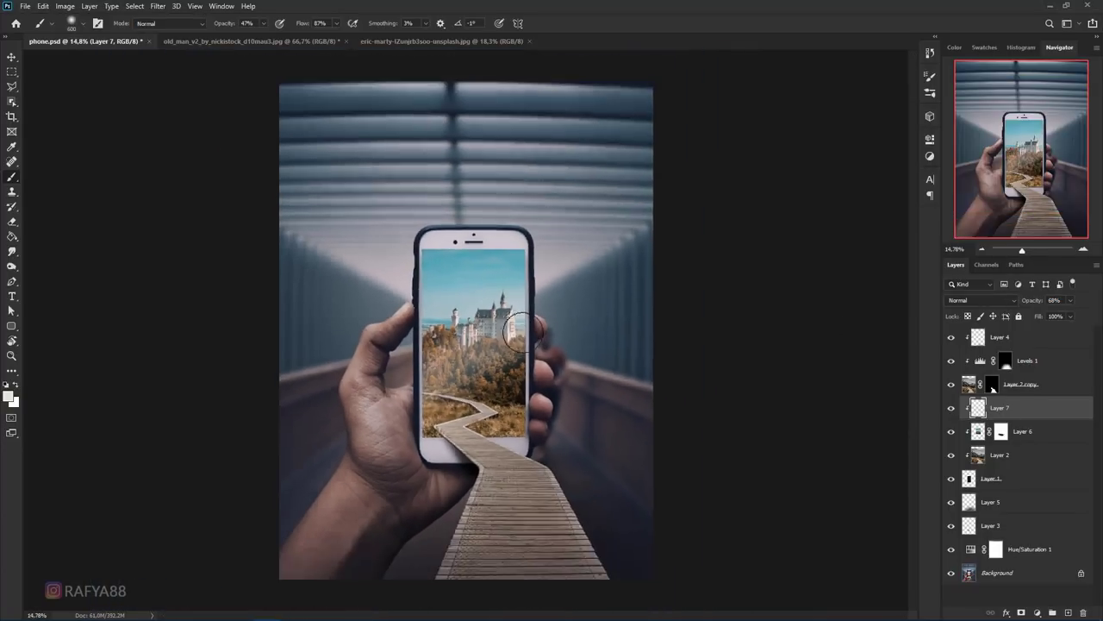
Step: Make Layer 4 the active layer in phone.psd and switch to the old_man_v2 photo
left_click(1009, 343)
scroll(591, 439, "up", 1)
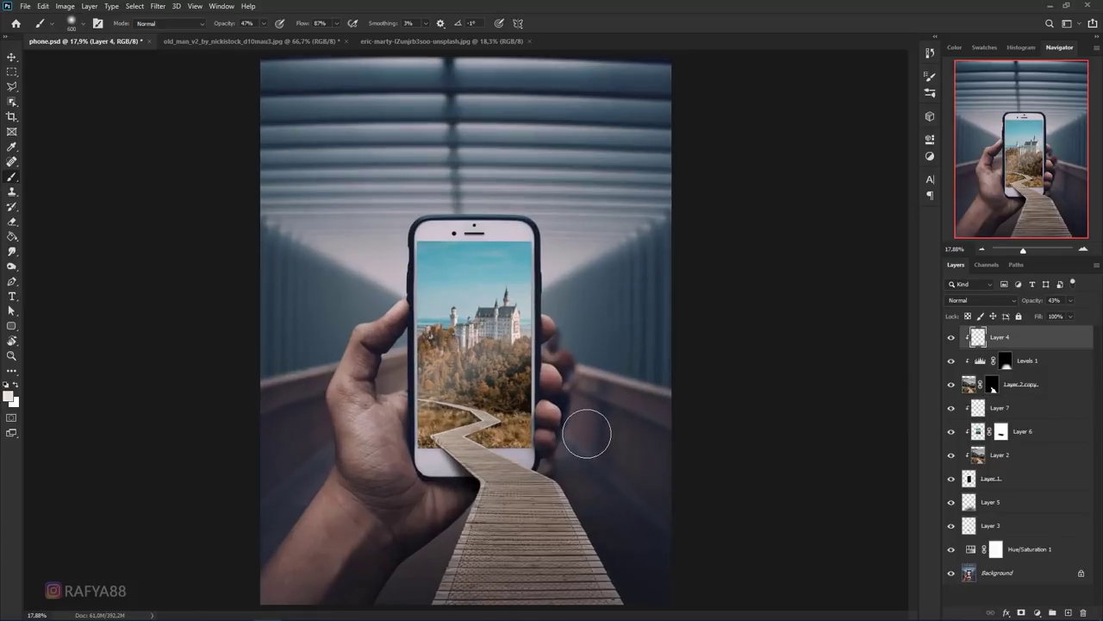
key("v")
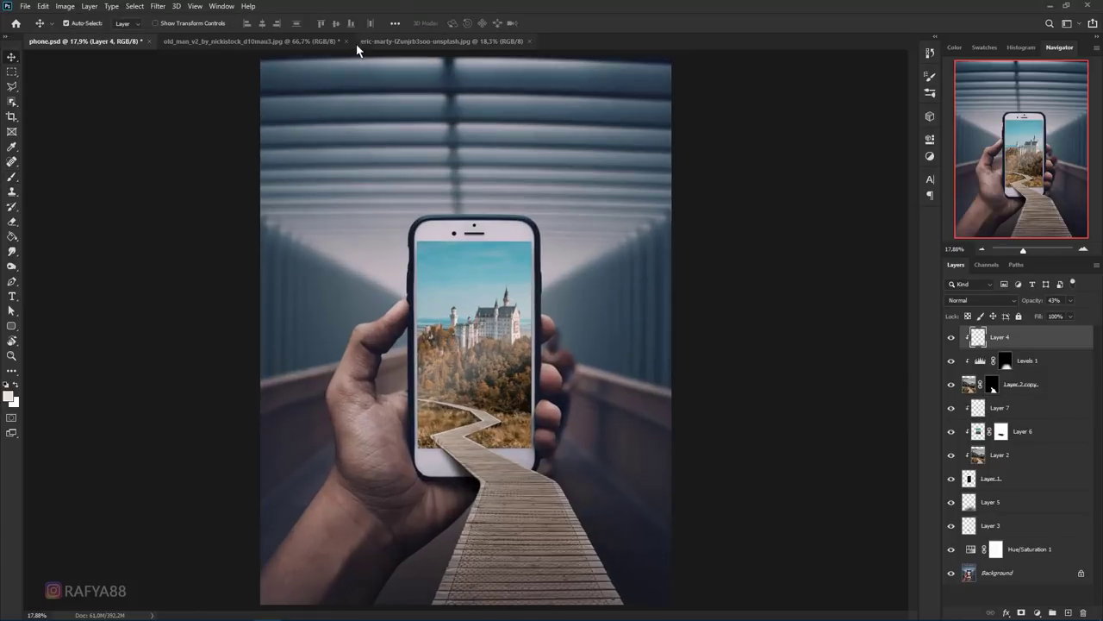
left_click(297, 41)
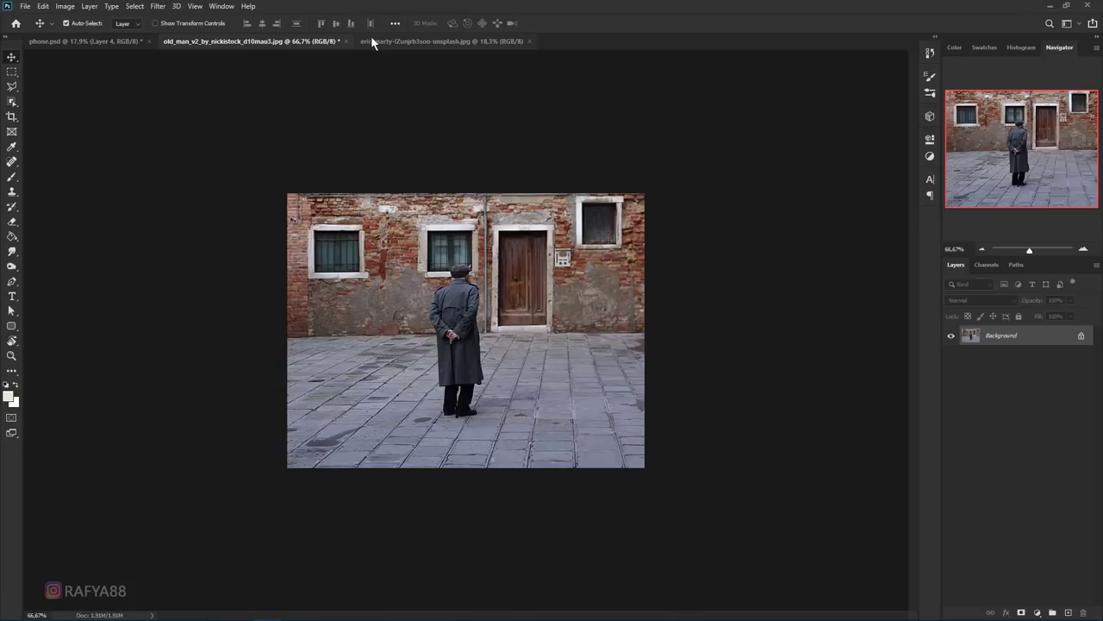
scroll(511, 346, "up", 3)
scroll(511, 346, "up", 1)
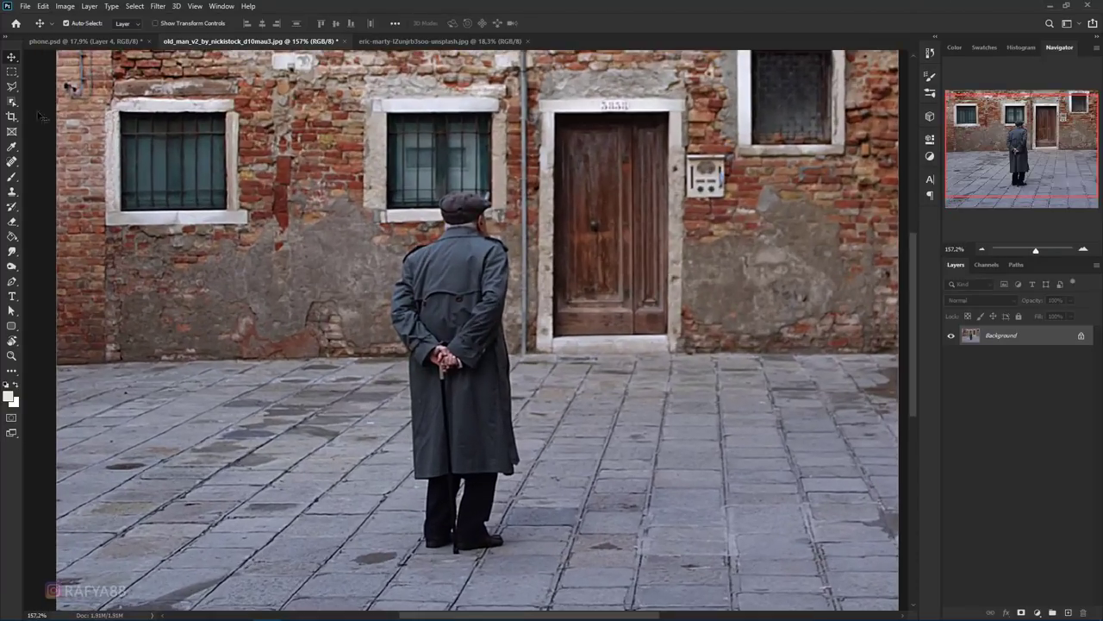
Step: Select the man in the long coat with the Object Selection tool in Rectangle mode
right_click(12, 102)
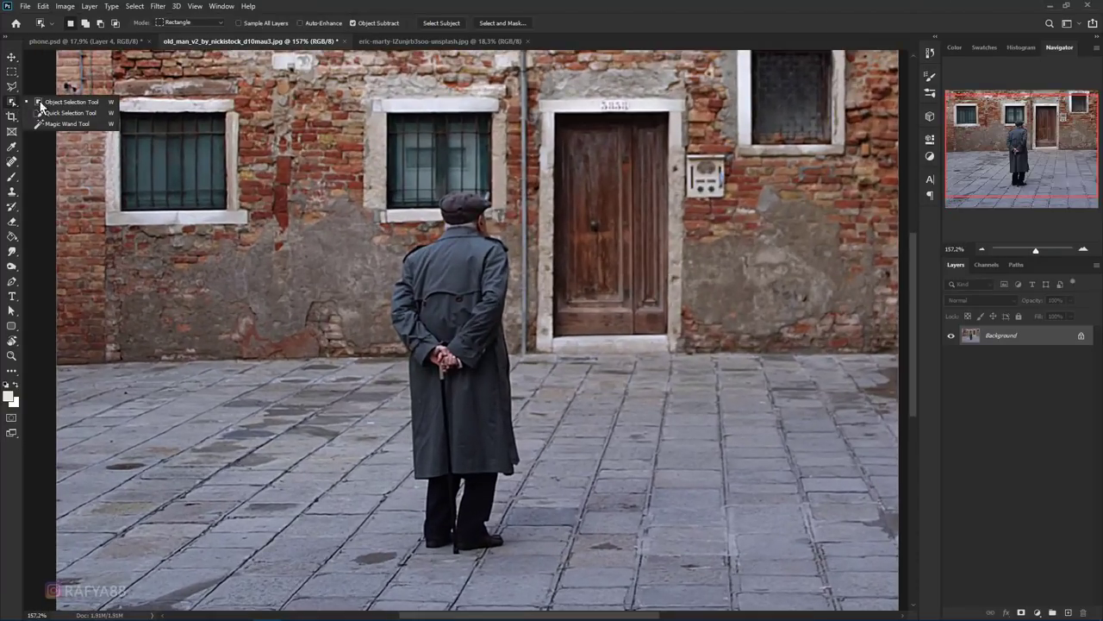
left_click(61, 102)
left_click_drag(394, 185, 531, 556)
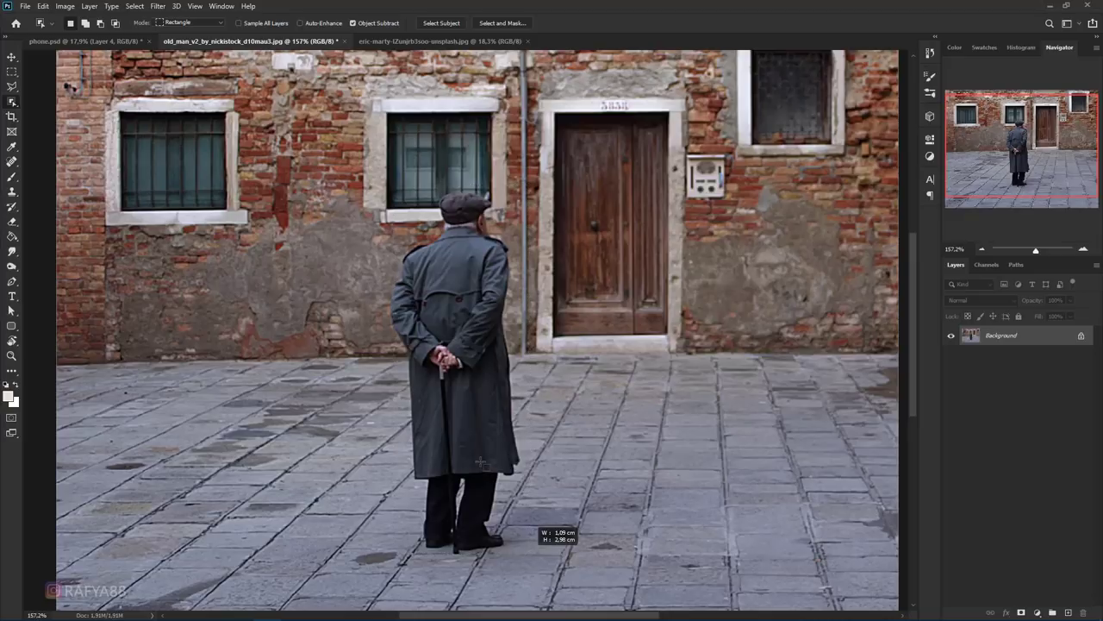
left_click_drag(480, 463, 480, 465)
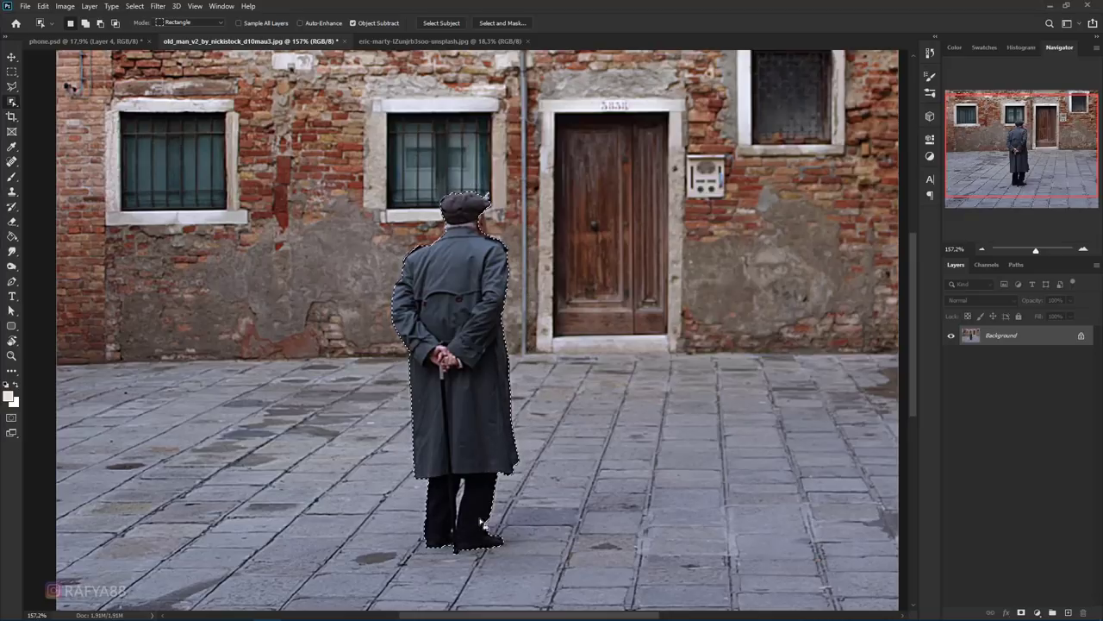
Step: Add the missing part of the man's face below the cap to the selection with the Lasso tool
scroll(444, 231, "up", 4)
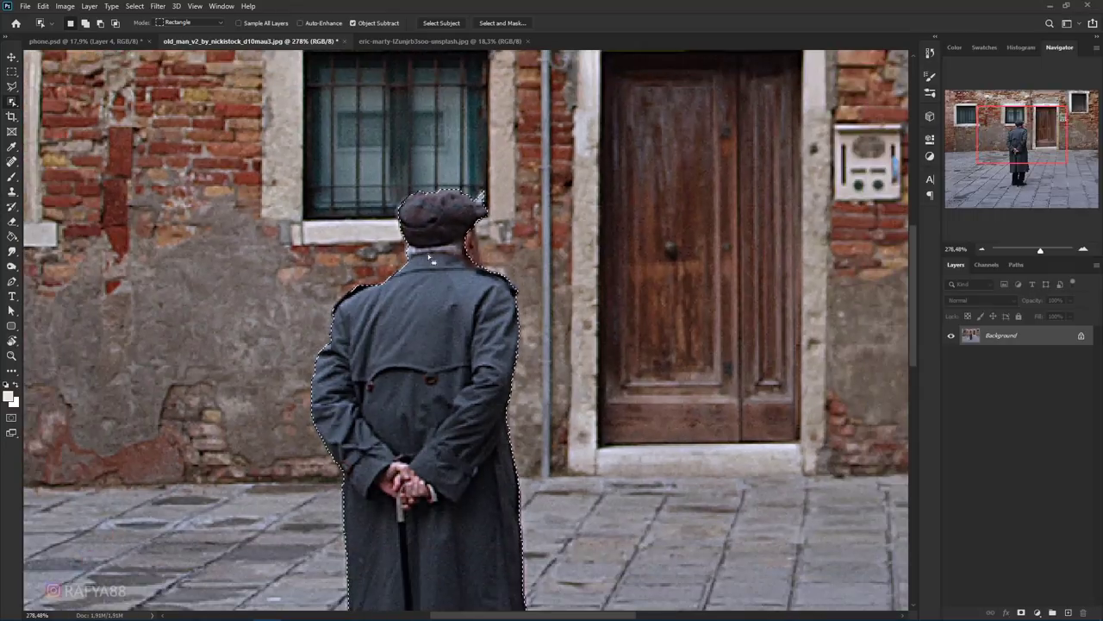
right_click(12, 86)
left_click(51, 87)
scroll(504, 160, "up", 2)
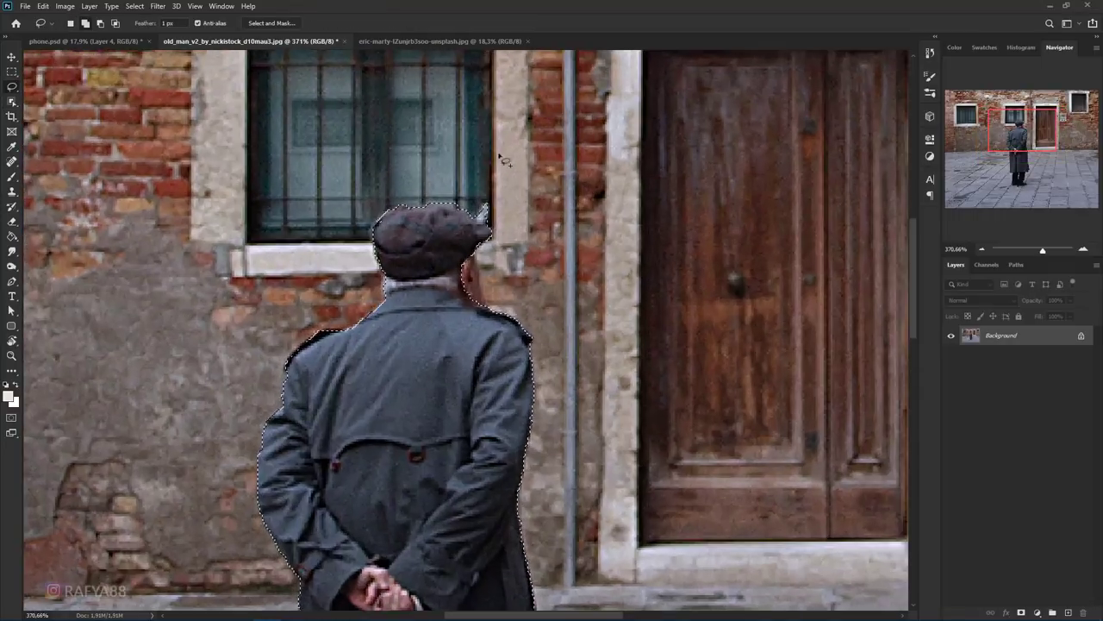
scroll(437, 188, "up", 1)
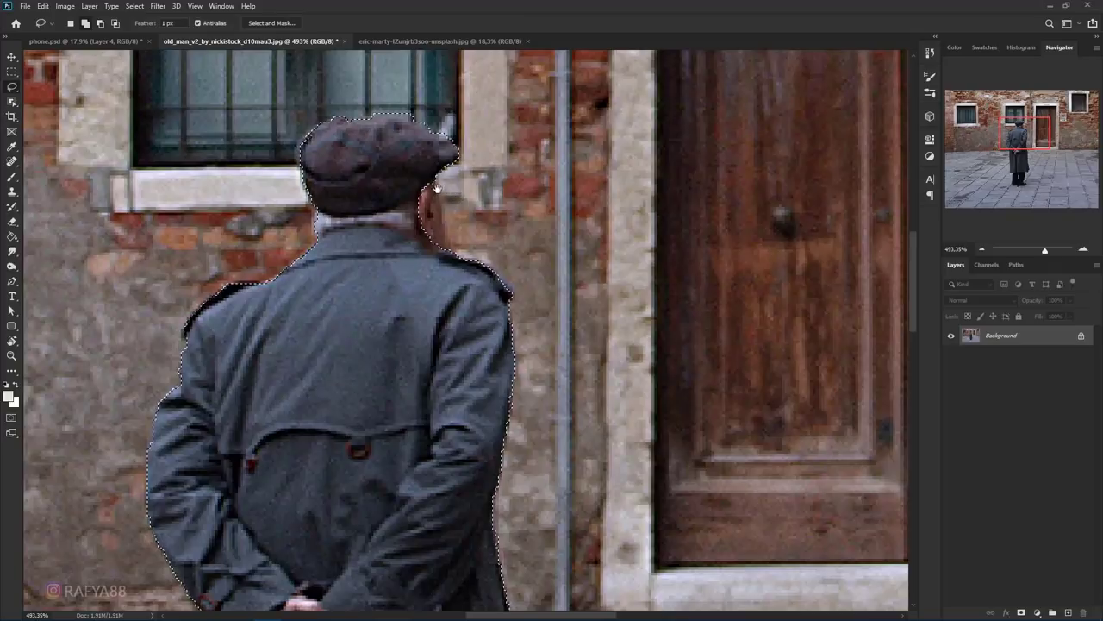
left_click_drag(437, 187, 480, 218)
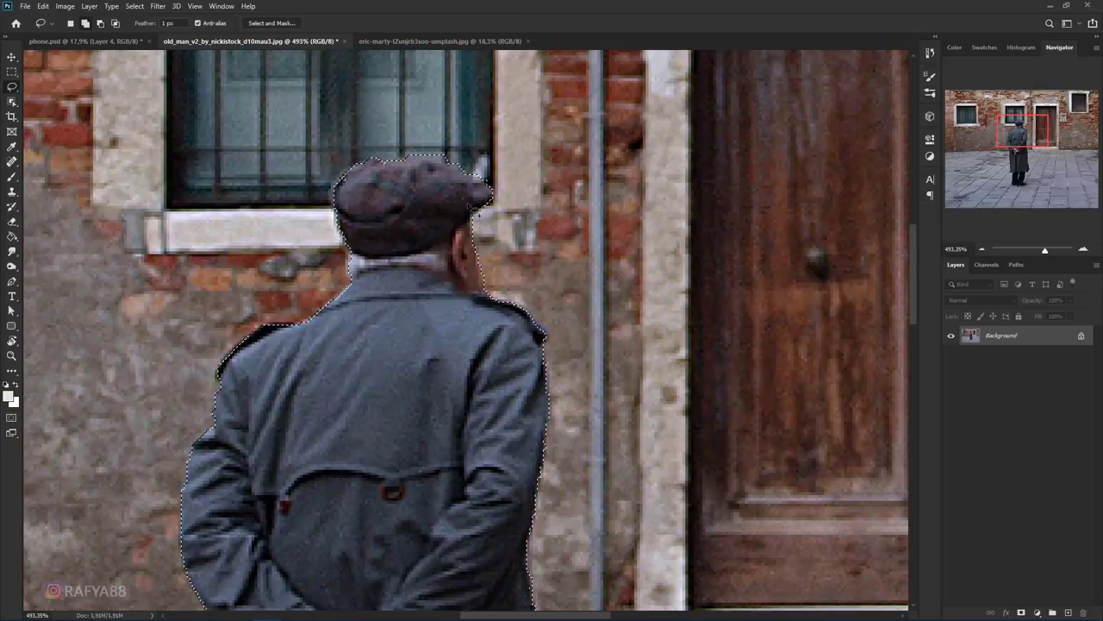
Step: Subtract the gap between the man's legs from the selection with the Lasso tool
scroll(469, 229, "down", 5)
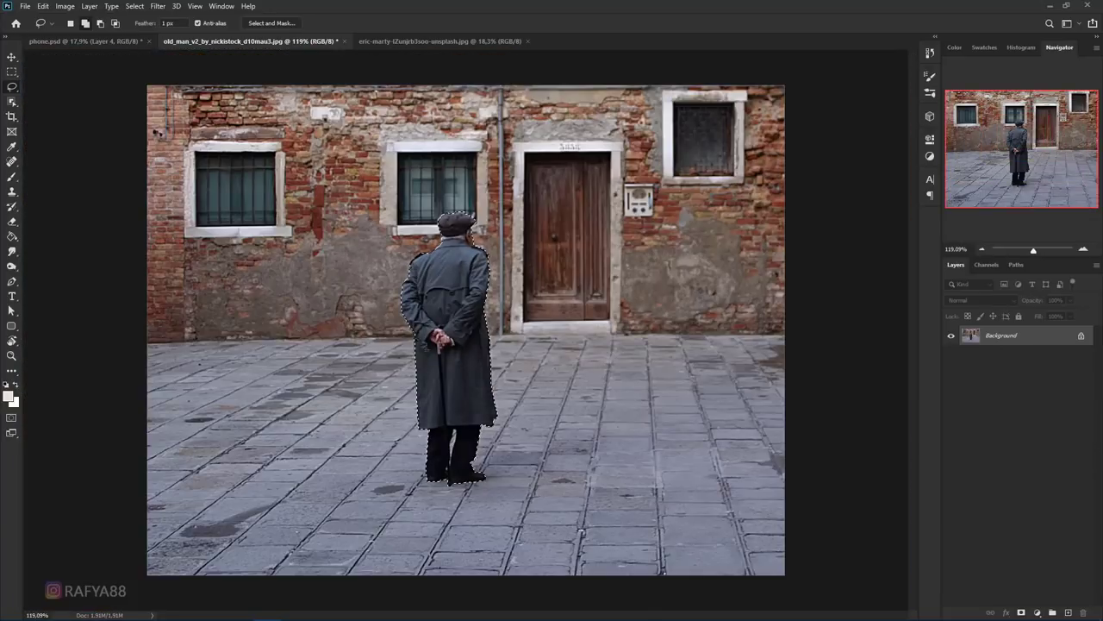
scroll(470, 483, "up", 4)
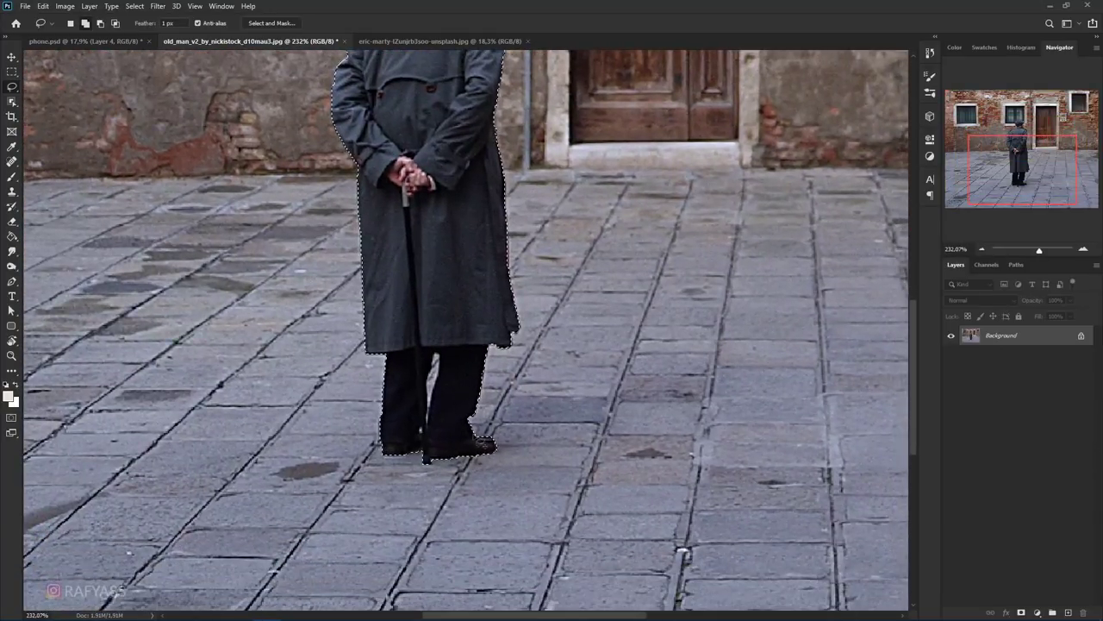
scroll(479, 448, "up", 1)
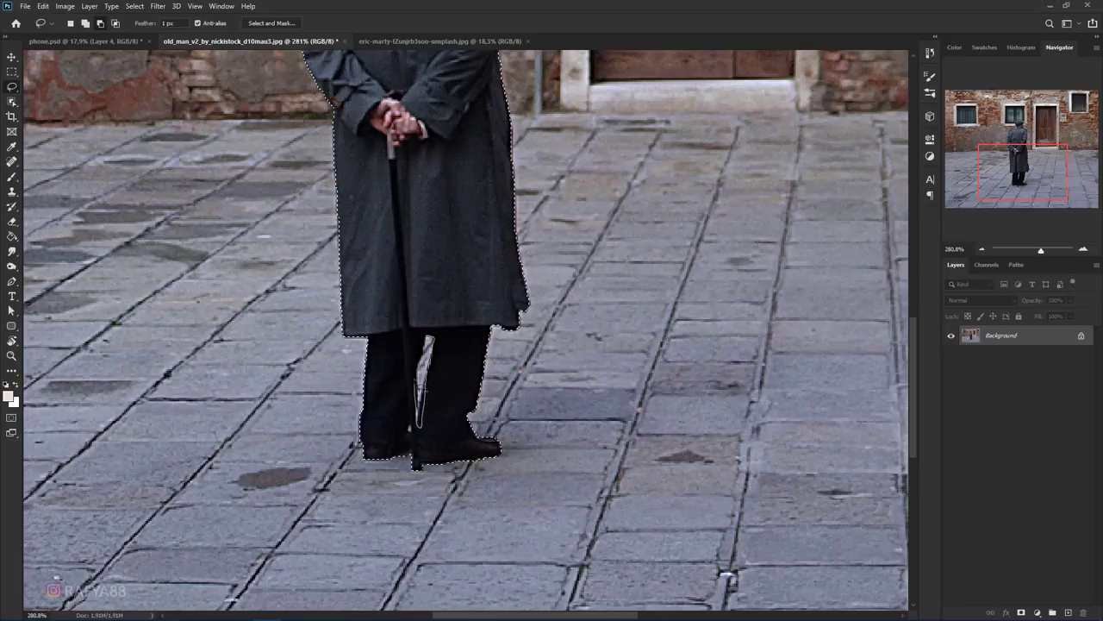
left_click_drag(430, 351, 430, 339)
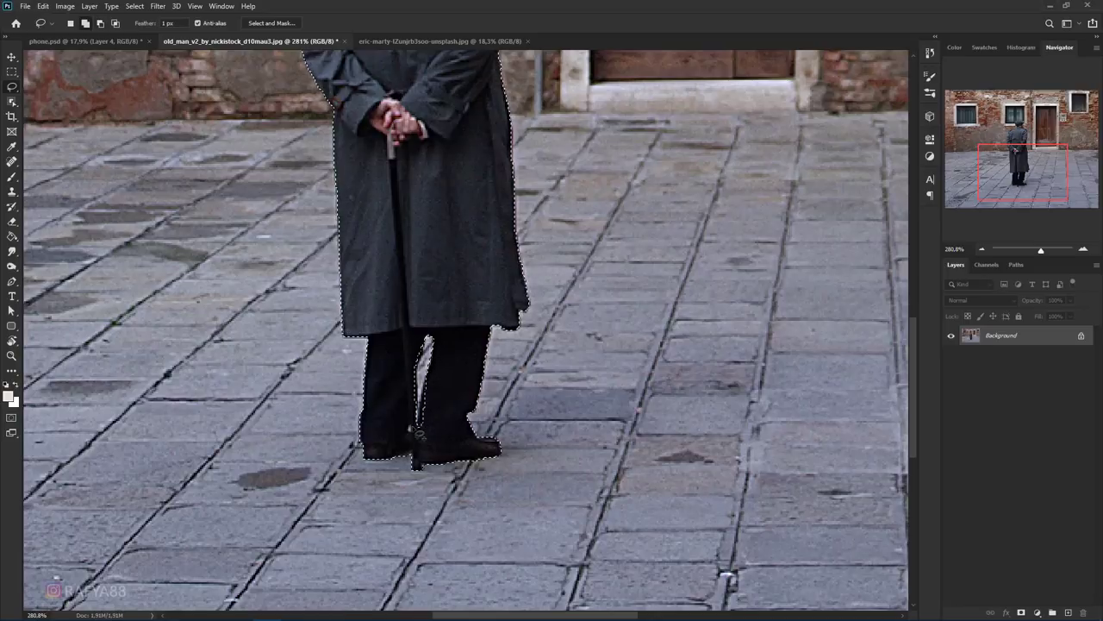
Step: Refine the selection edge along both of the man's shoulders with the Lasso tool
scroll(414, 429, "down", 6)
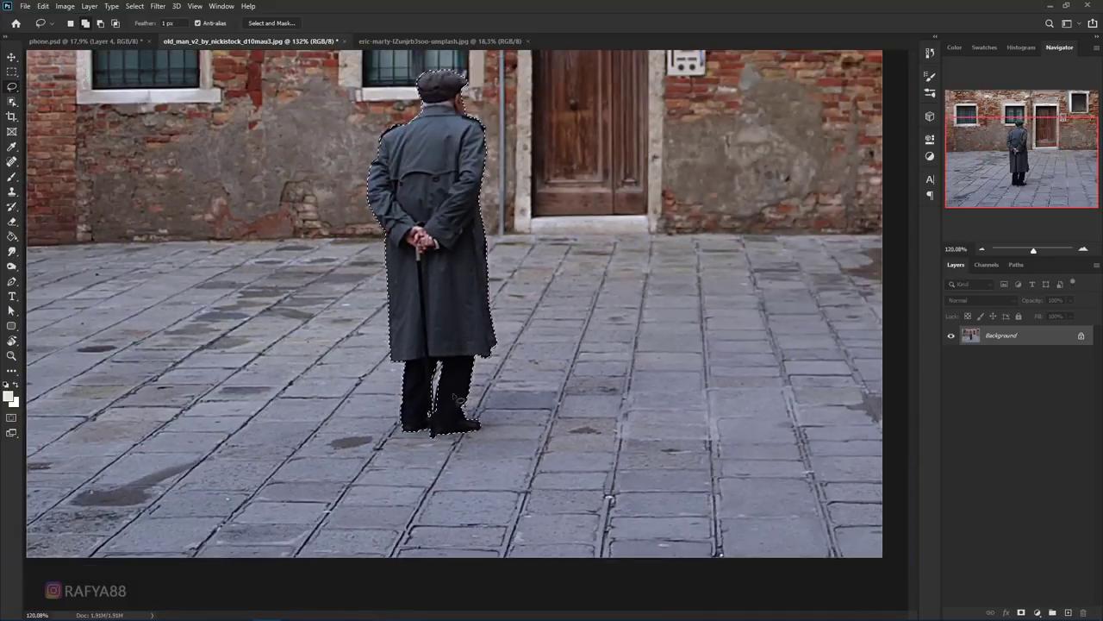
scroll(454, 426, "up", 3)
scroll(412, 242, "up", 4)
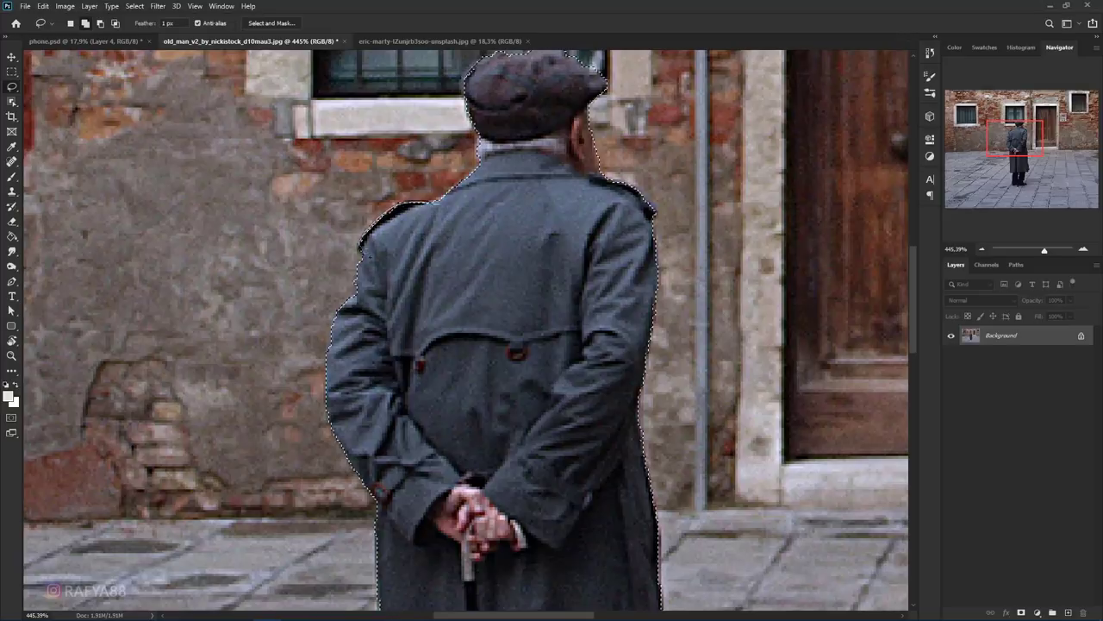
left_click_drag(396, 259, 438, 204)
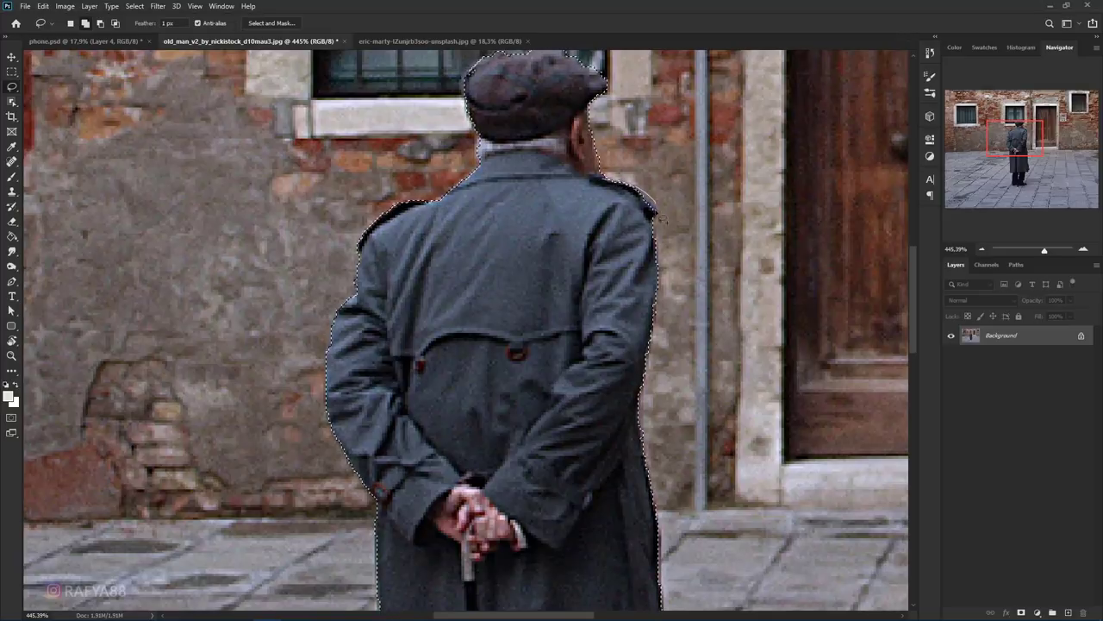
left_click_drag(600, 212, 614, 180)
scroll(613, 179, "down", 4)
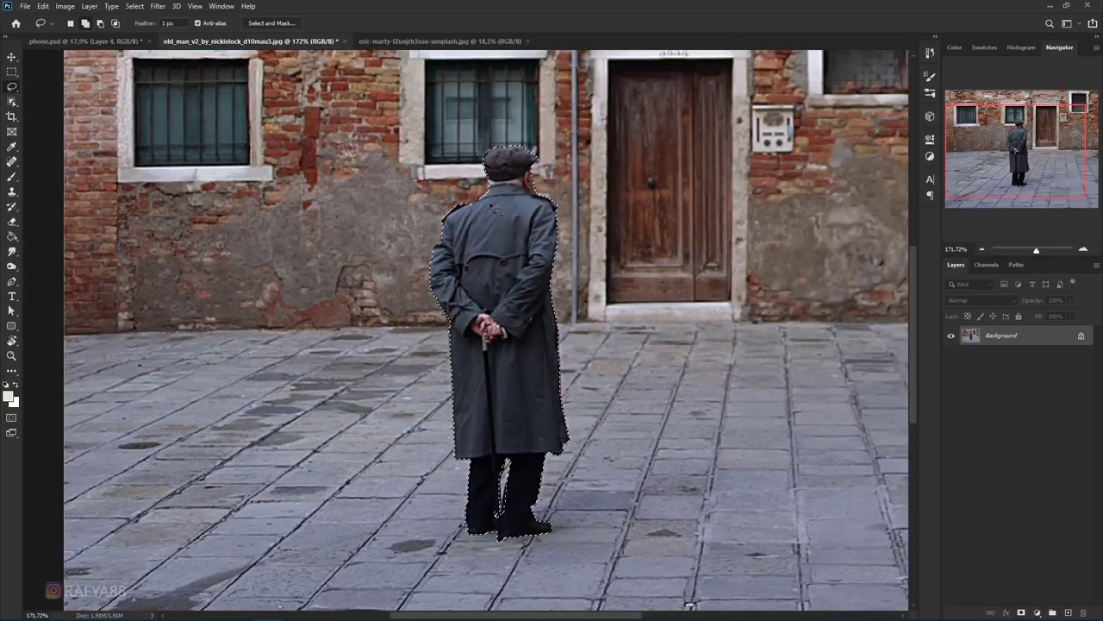
scroll(490, 205, "down", 3)
scroll(508, 281, "up", 3)
scroll(508, 281, "down", 1)
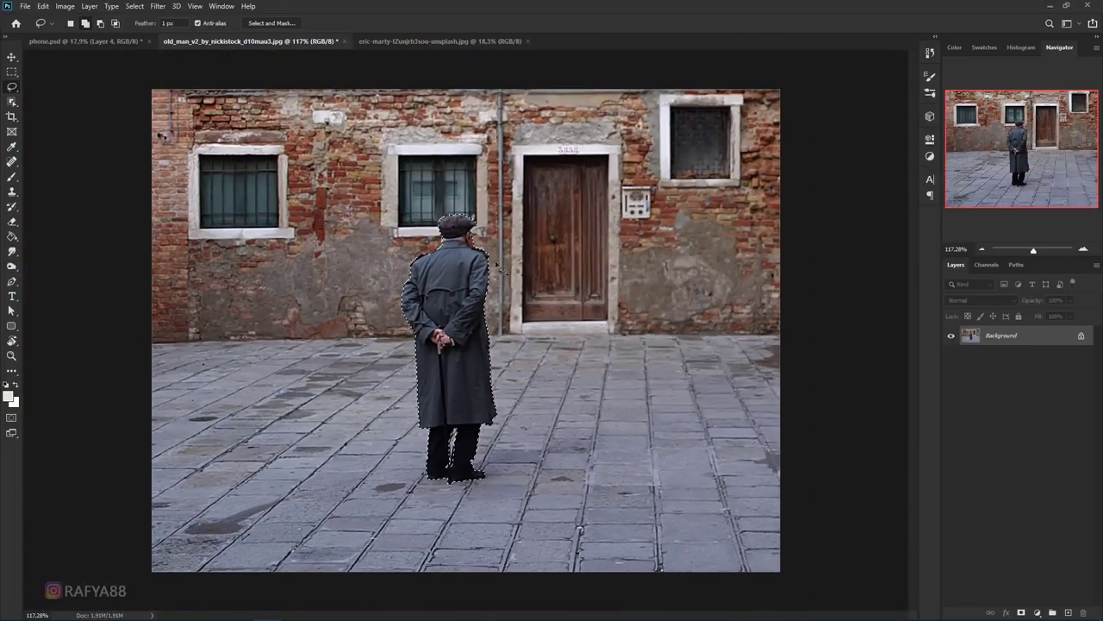
Step: Add a layer mask from the selection to hide everything around the man
left_click(1021, 612)
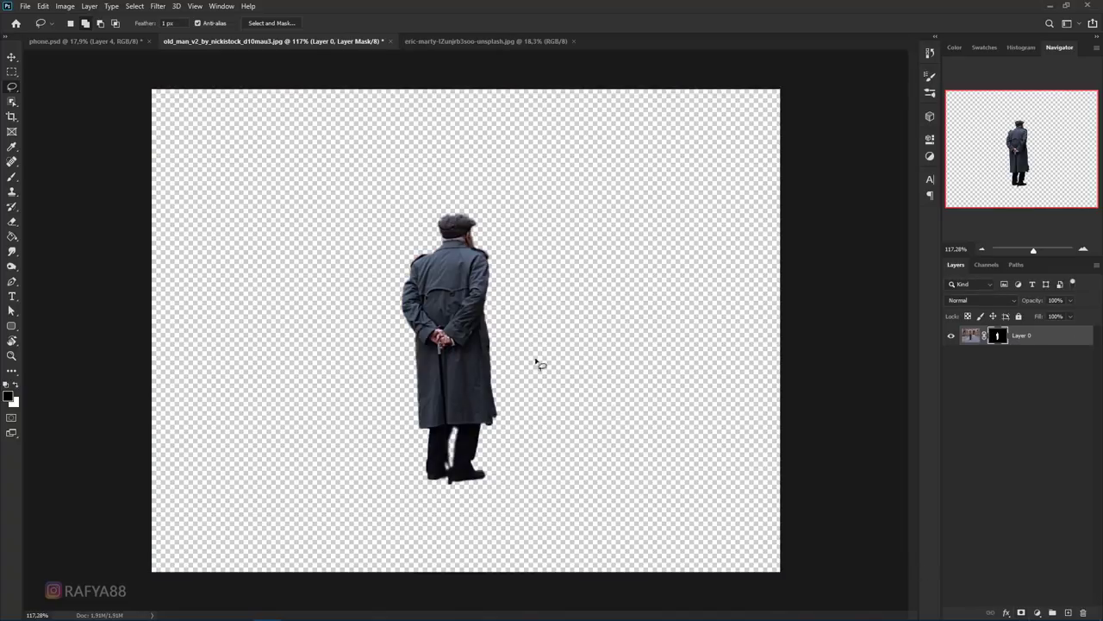
scroll(496, 328, "down", 1)
scroll(496, 327, "up", 2)
Step: Move the masked man into phone.psd above Layer 4, standing on the boardwalk's near bend inside the phone screen
key("v")
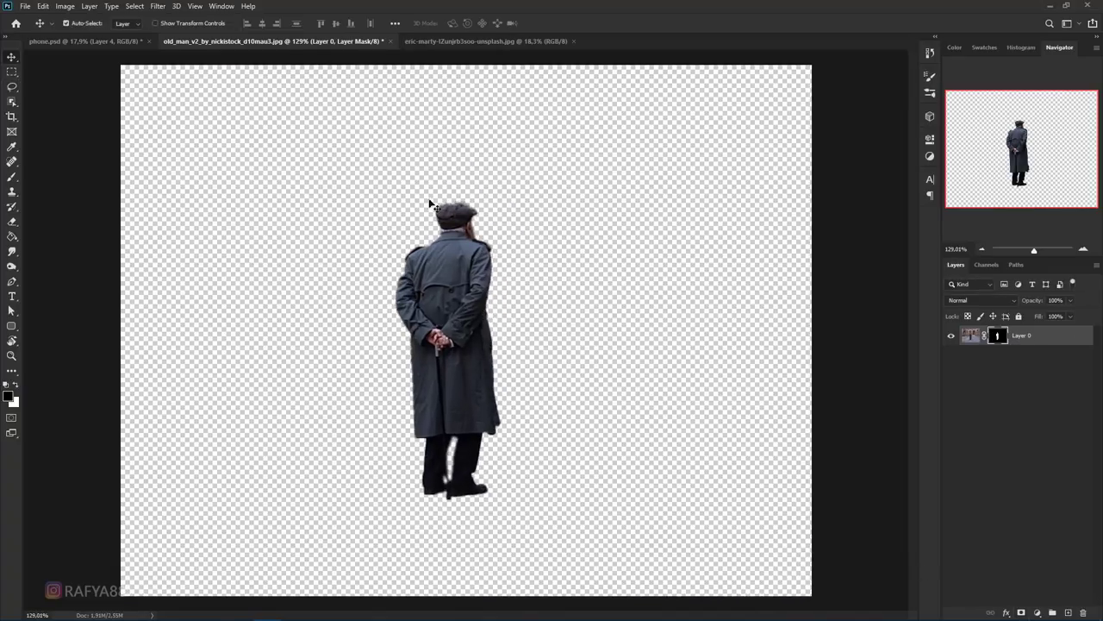
left_click_drag(429, 201, 435, 438)
scroll(468, 427, "up", 8)
scroll(517, 376, "down", 2)
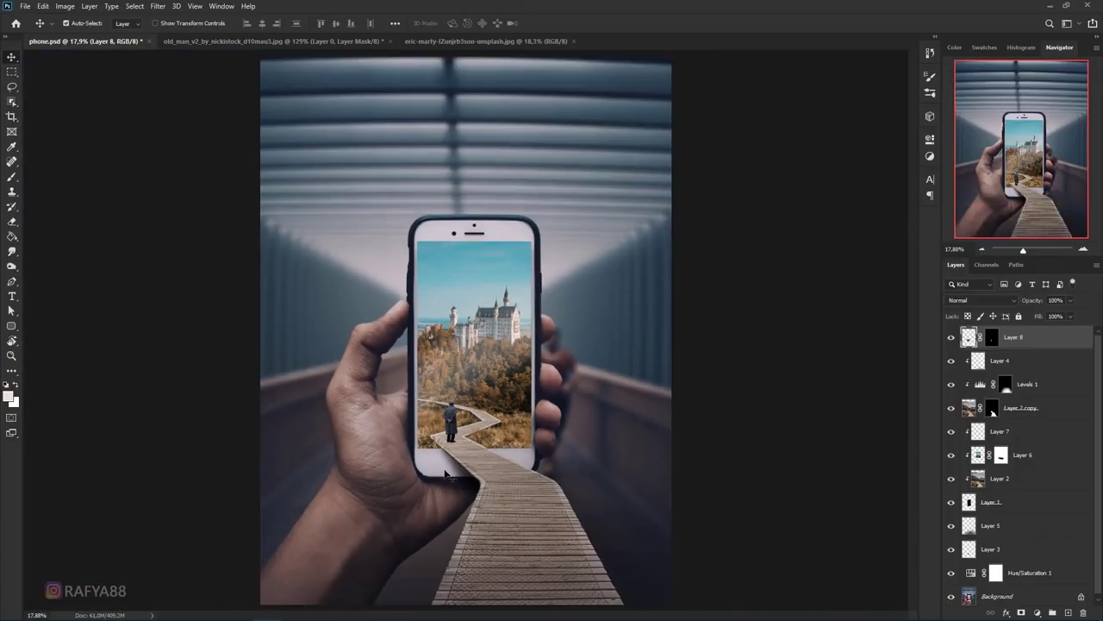
Step: Scale the man on the boardwalk down to about 94% and rename his layer oldman
scroll(444, 473, "up", 4)
scroll(457, 427, "down", 4)
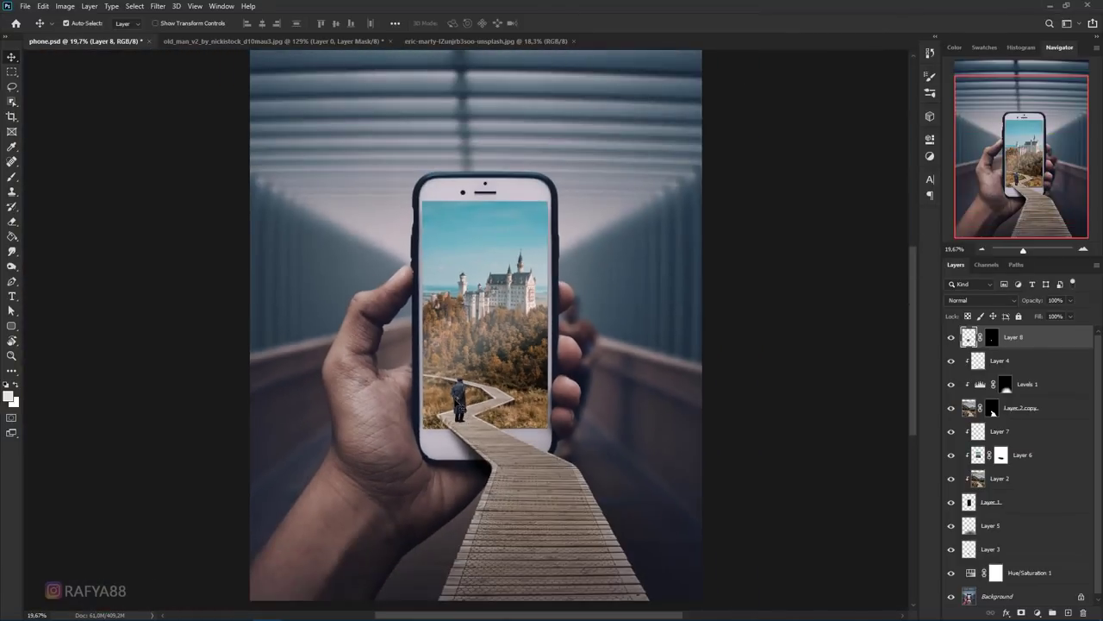
mouse_move(459, 402)
left_mouse_down()
mouse_move(539, 447)
mouse_move(545, 472)
mouse_move(457, 397)
left_mouse_up()
scroll(471, 443, "up", 3)
key("ctrl+t")
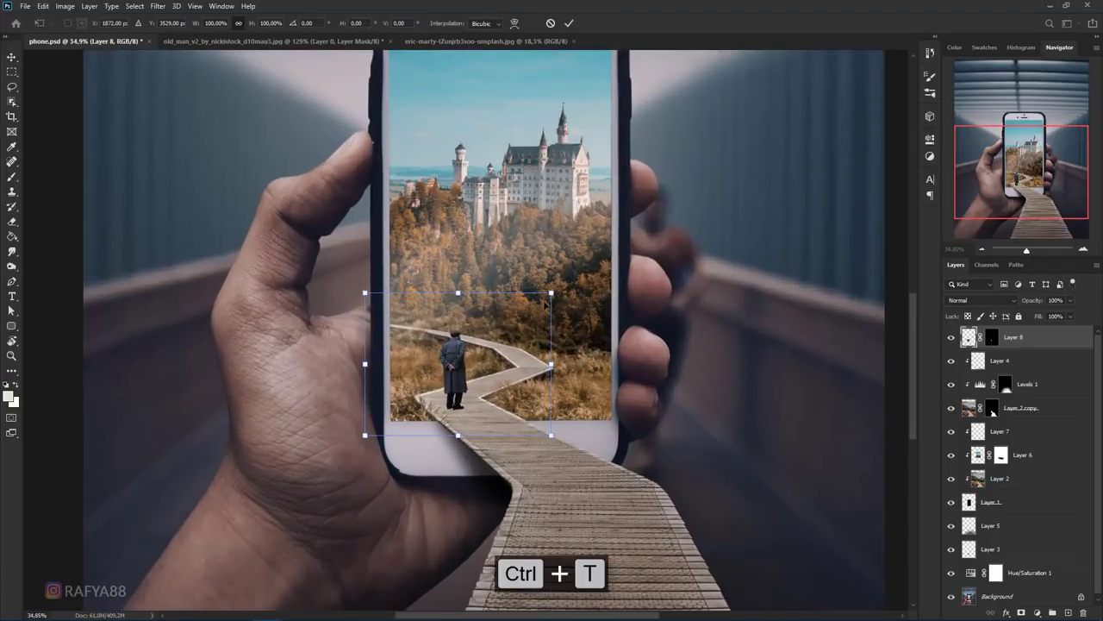
left_click_drag(552, 294, 518, 321)
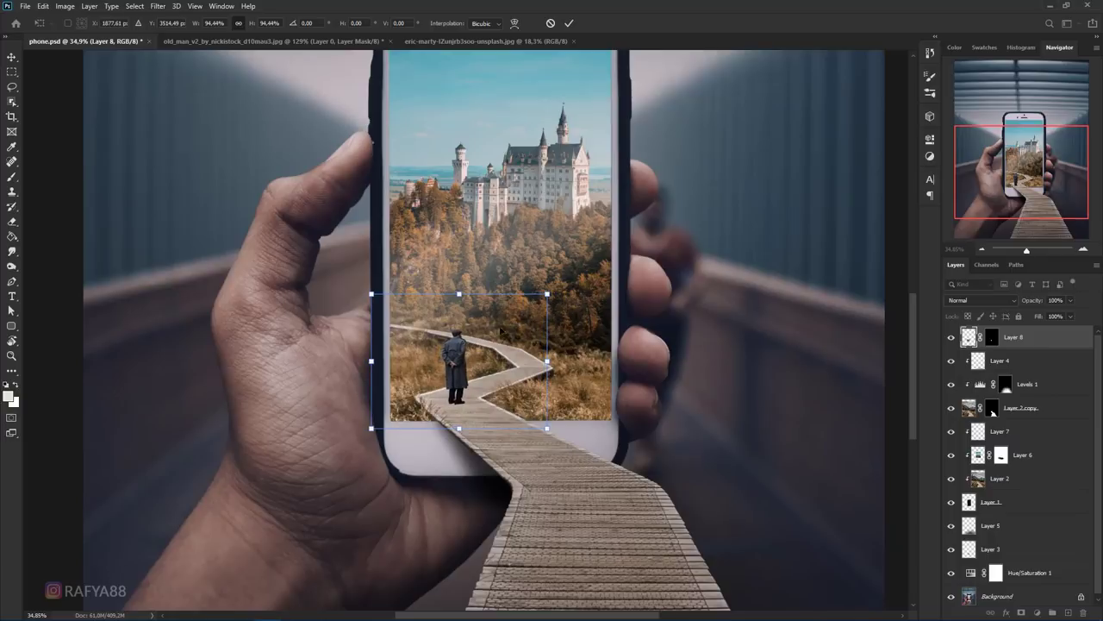
key("Return")
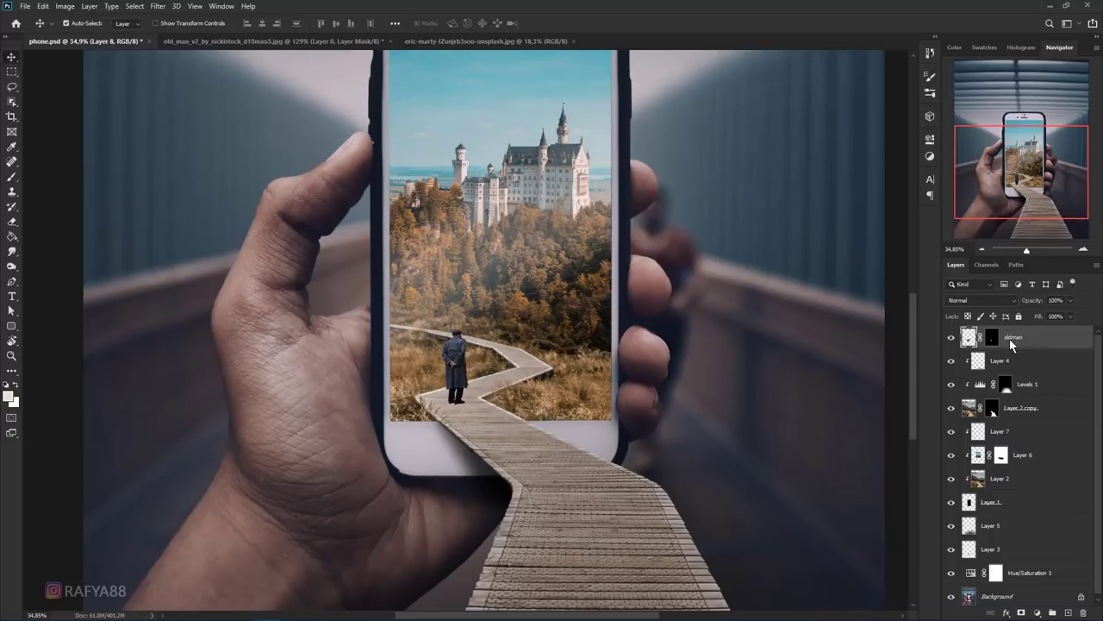
key("Return")
Step: Shrink the man a little further, keeping his feet on the boardwalk's near bend
key("ctrl+t")
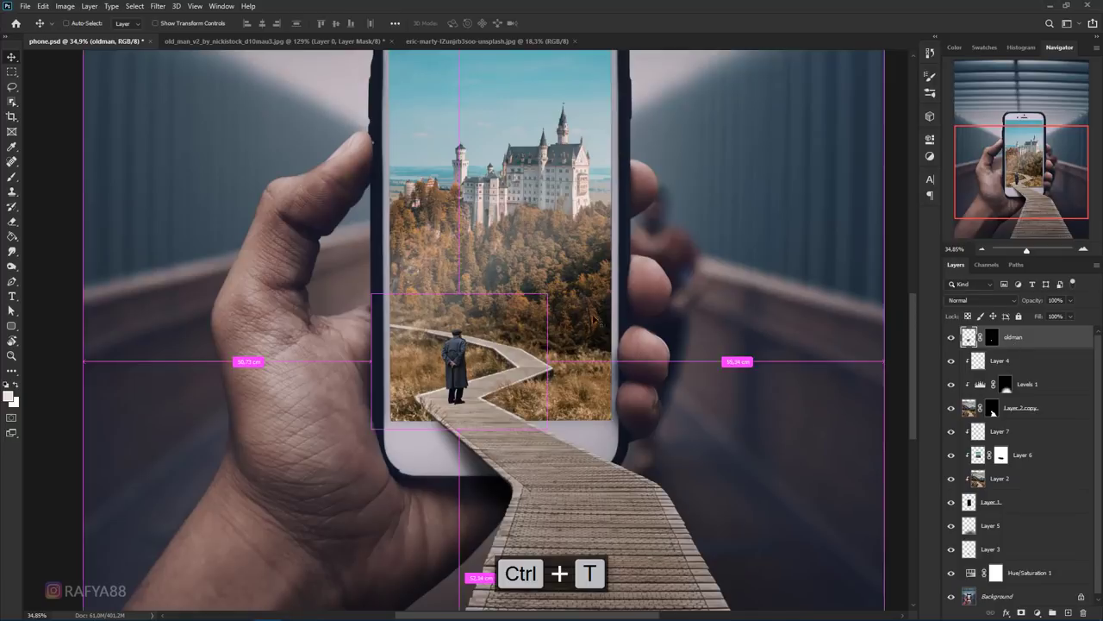
left_click_drag(548, 292, 510, 329)
key("Return")
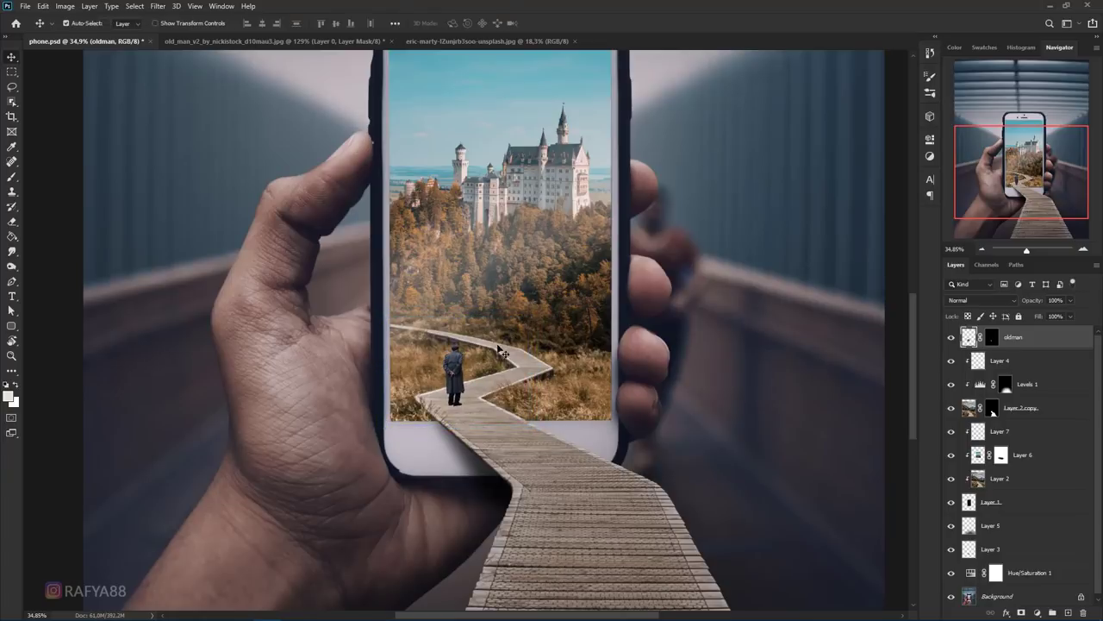
Step: Add a Levels adjustment clipped to the oldman layer, raise its output black level to 13, and adjust the midtones slightly
scroll(504, 362, "down", 5)
scroll(475, 464, "up", 6)
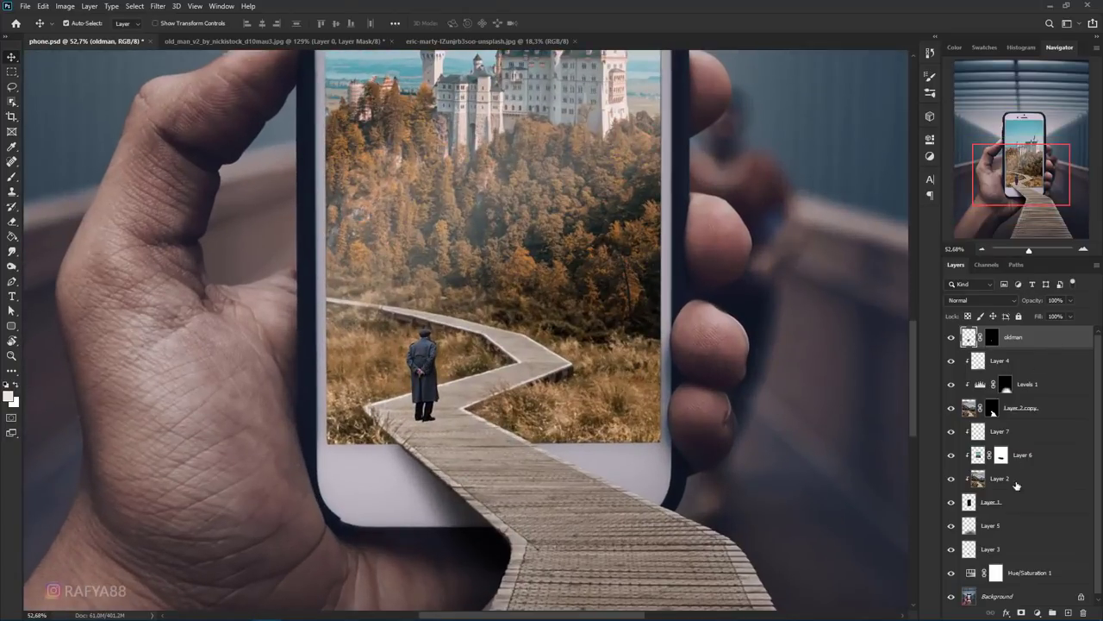
left_click(1037, 612)
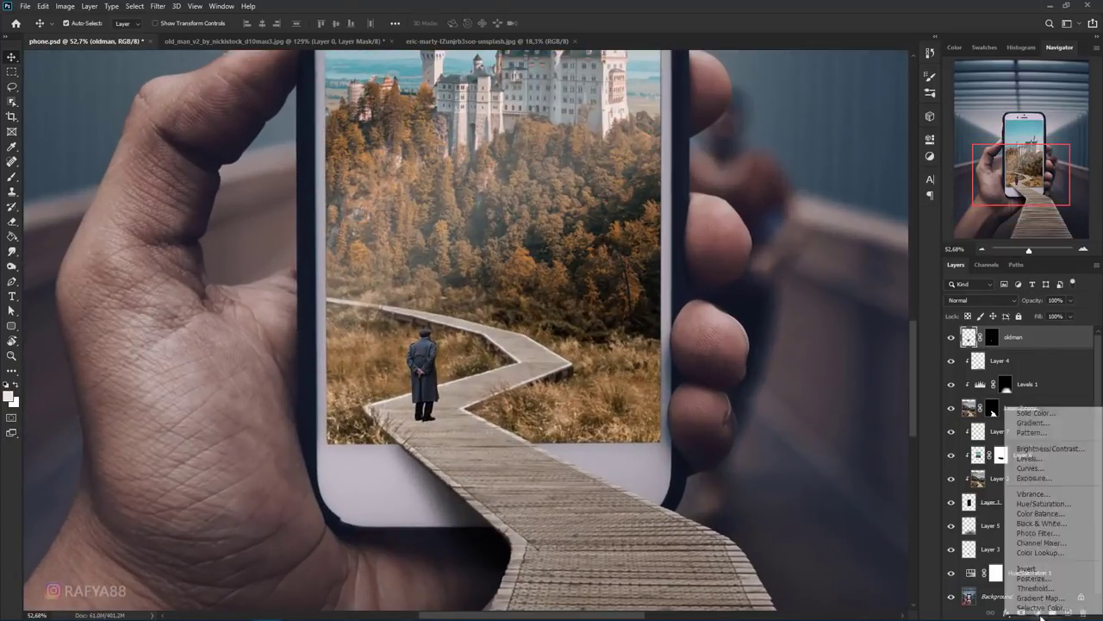
left_click(1051, 458)
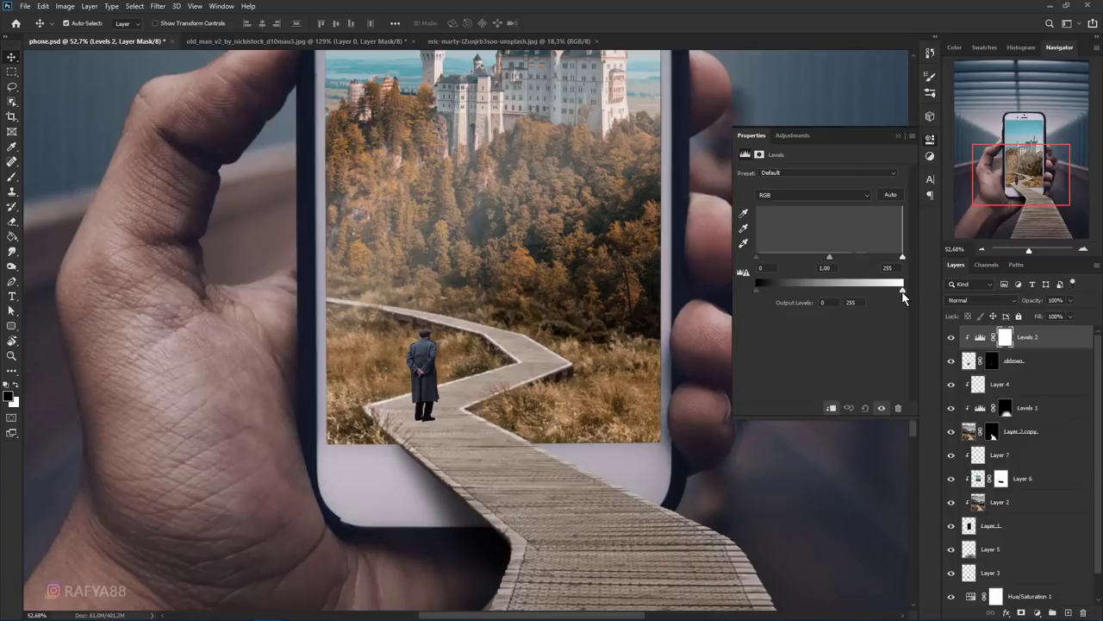
left_click_drag(760, 287, 769, 287)
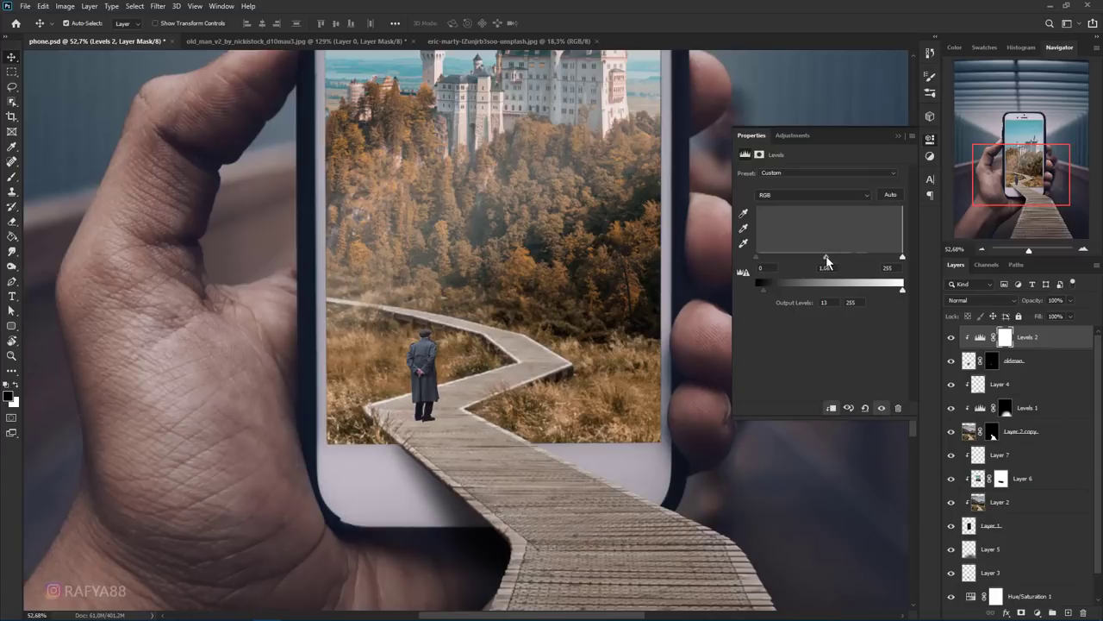
left_click(898, 137)
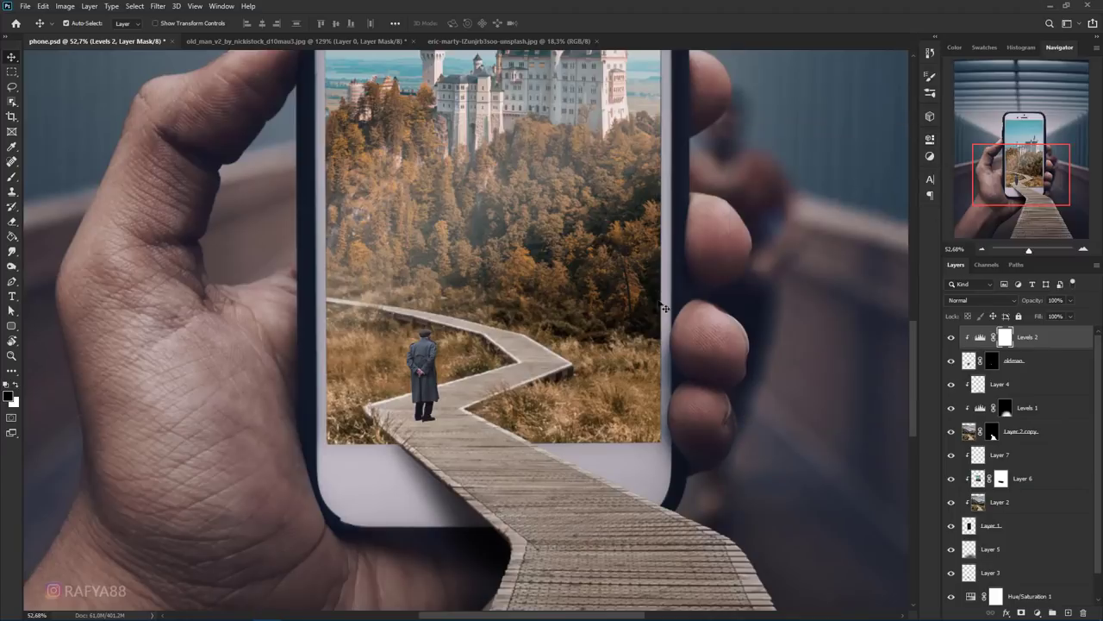
Step: Brighten the man's coat on the oldman layer with the Dodge tool on midtones at 40% exposure, undoing unwanted strokes
scroll(543, 319, "down", 5)
scroll(468, 436, "up", 8)
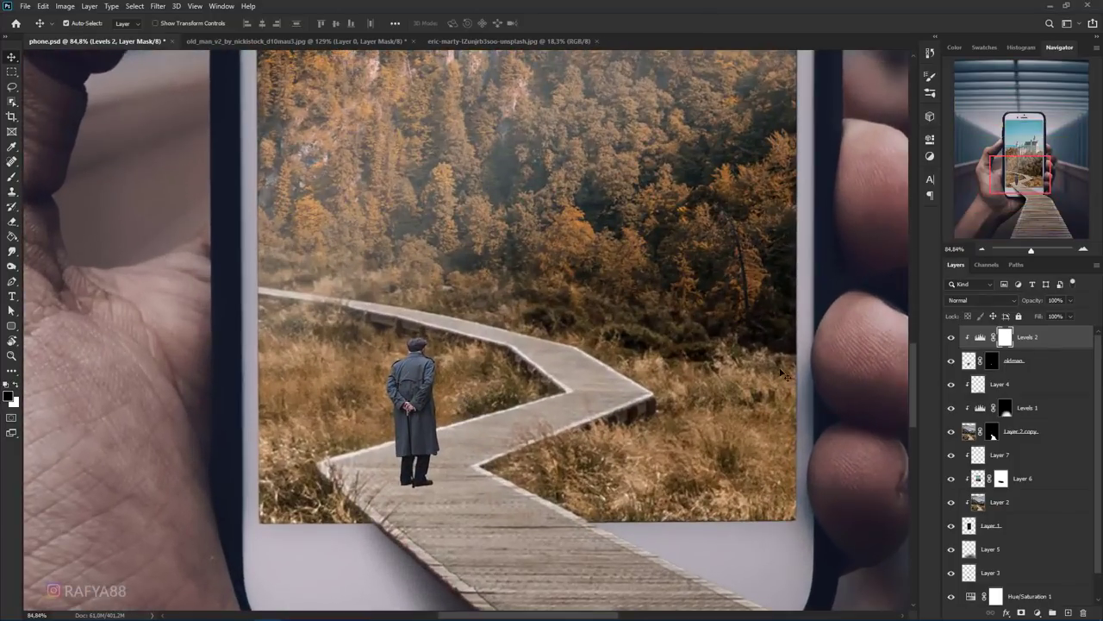
left_click(1033, 365)
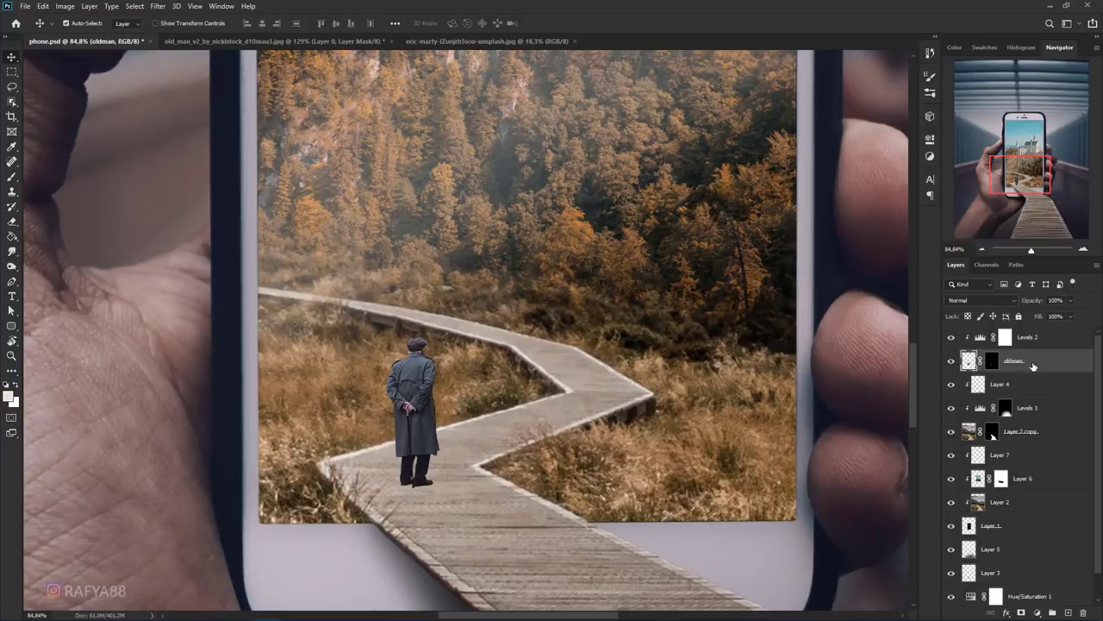
left_click(12, 270)
left_click(47, 269)
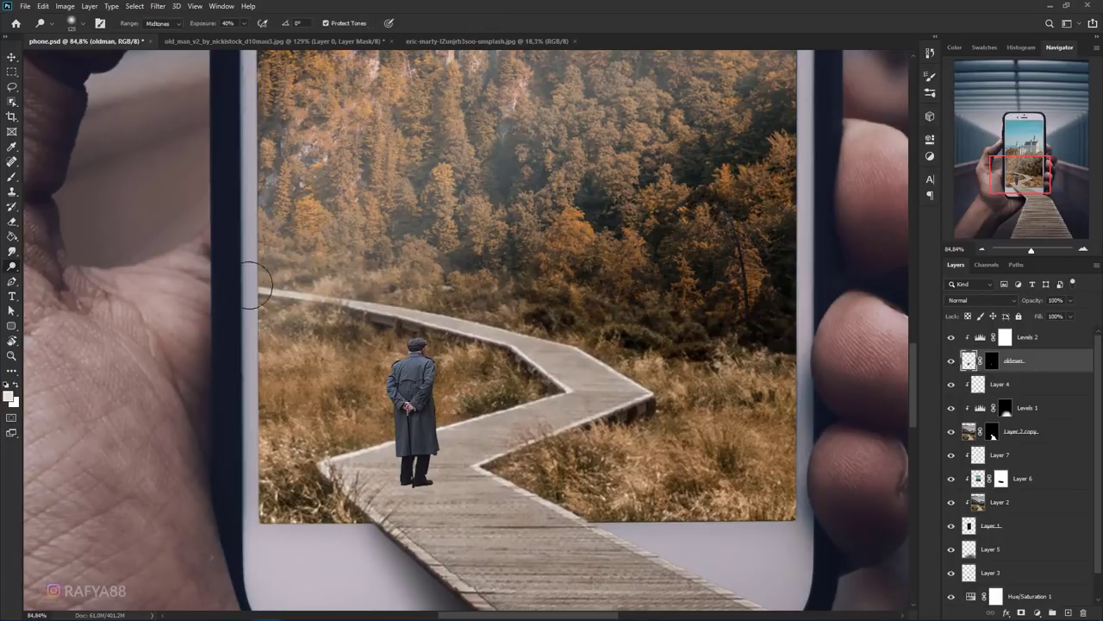
scroll(379, 318, "up", 2)
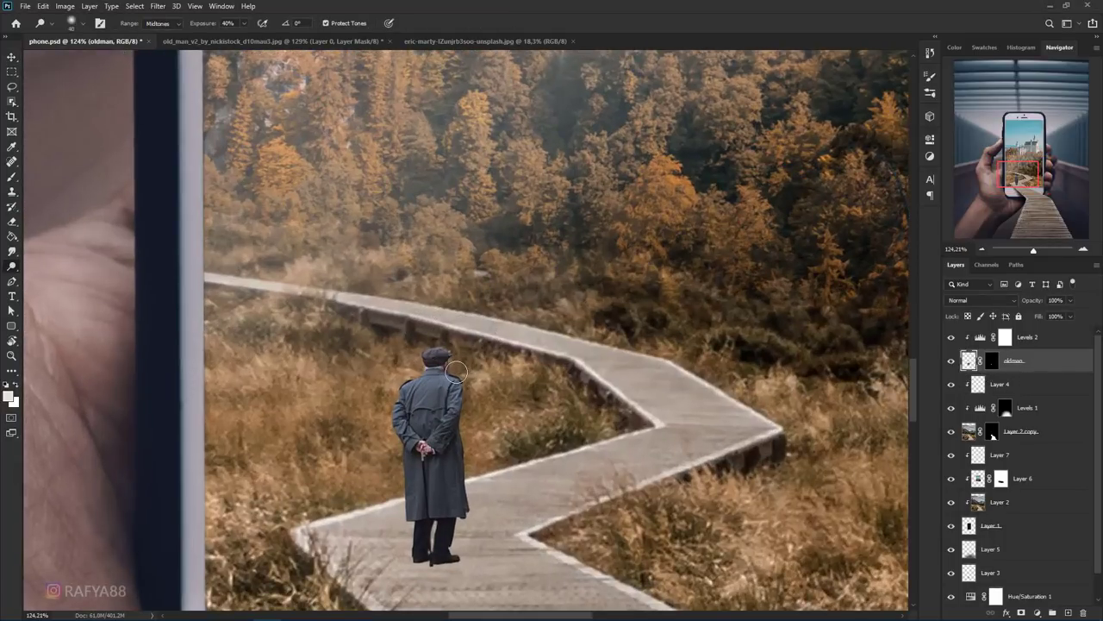
key("ctrl+z")
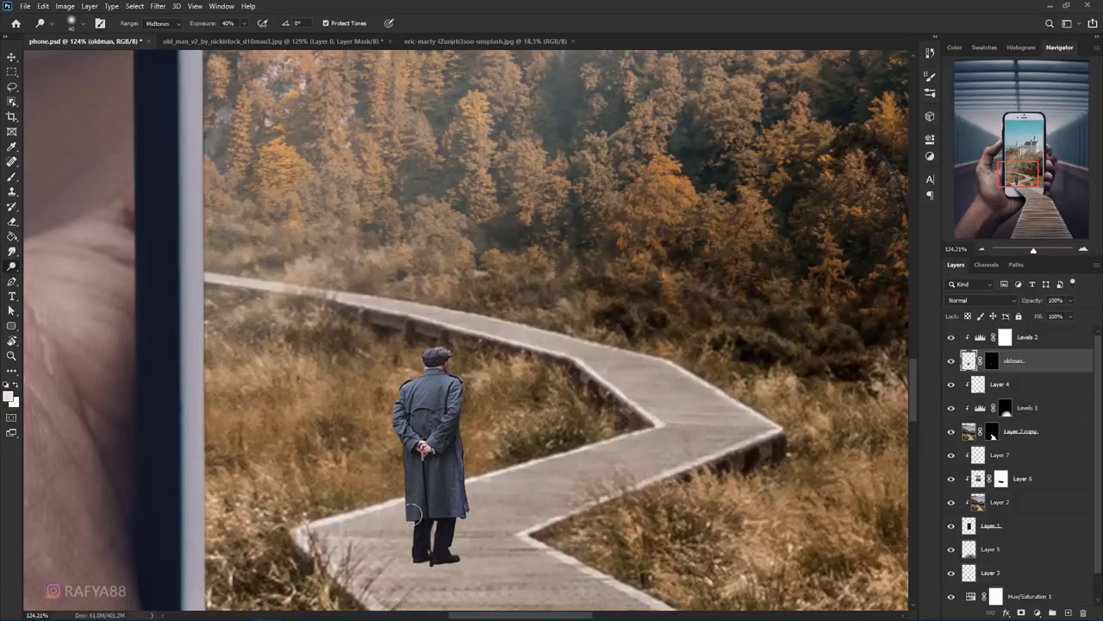
key("ctrl+0")
scroll(471, 406, "down", 5)
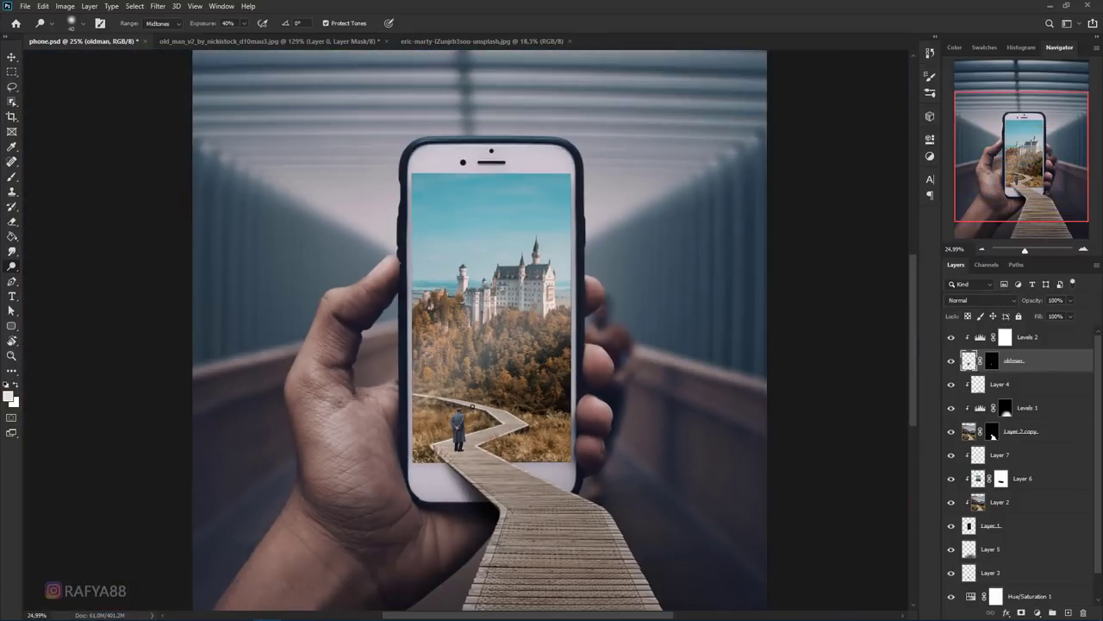
scroll(466, 426, "up", 10)
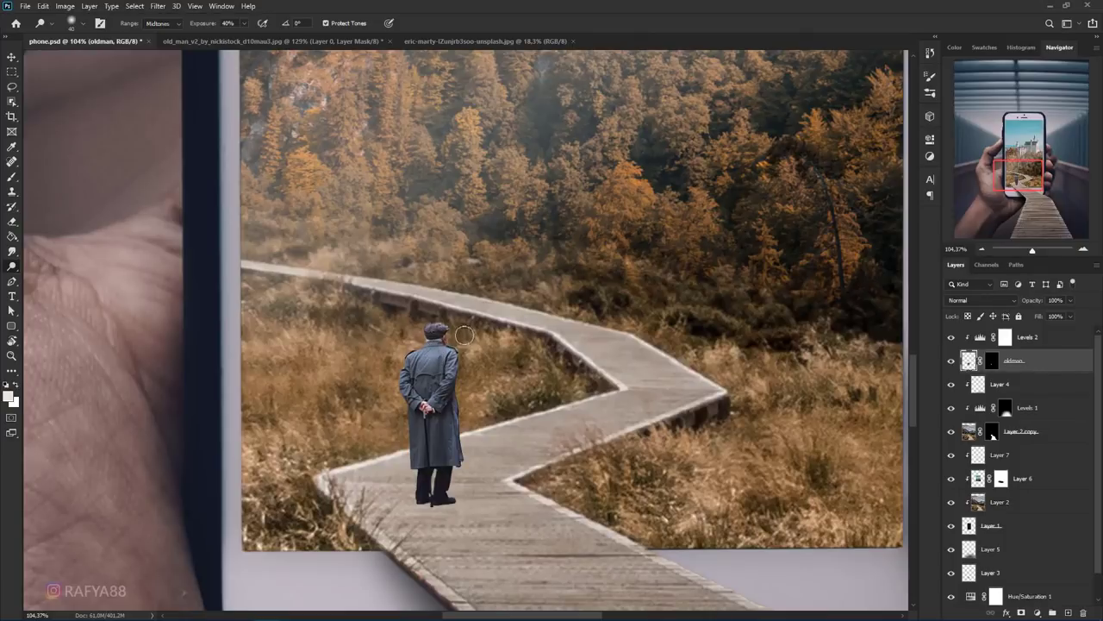
key("ctrl+z")
scroll(461, 336, "down", 3)
scroll(507, 360, "down", 3)
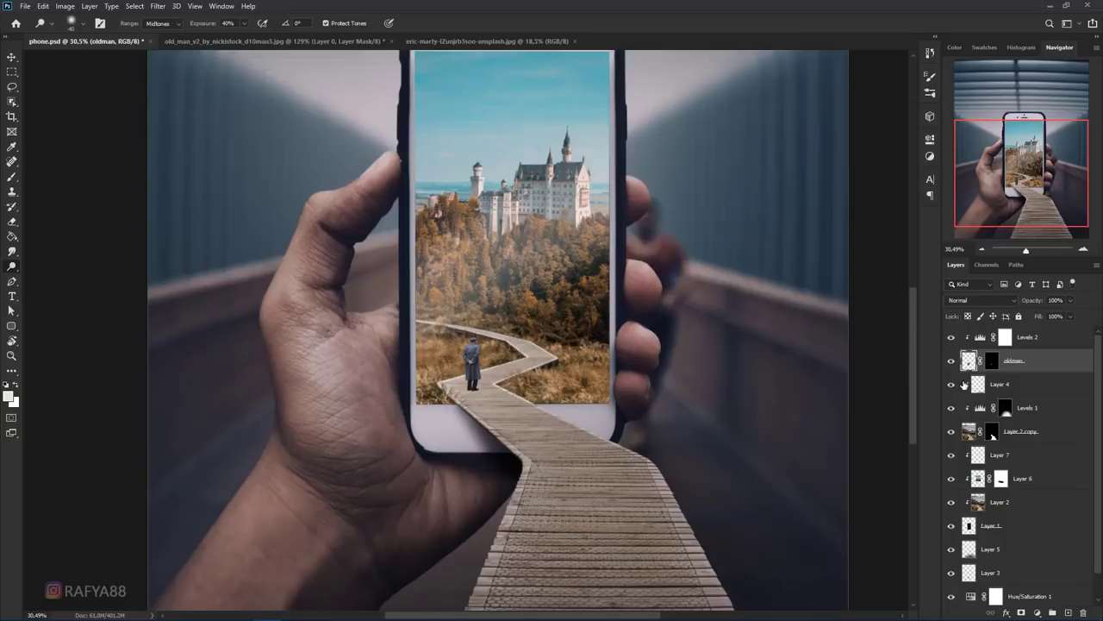
Step: Add an empty layer between Layer 4 and the oldman layer for the man's shadow
left_click(965, 384)
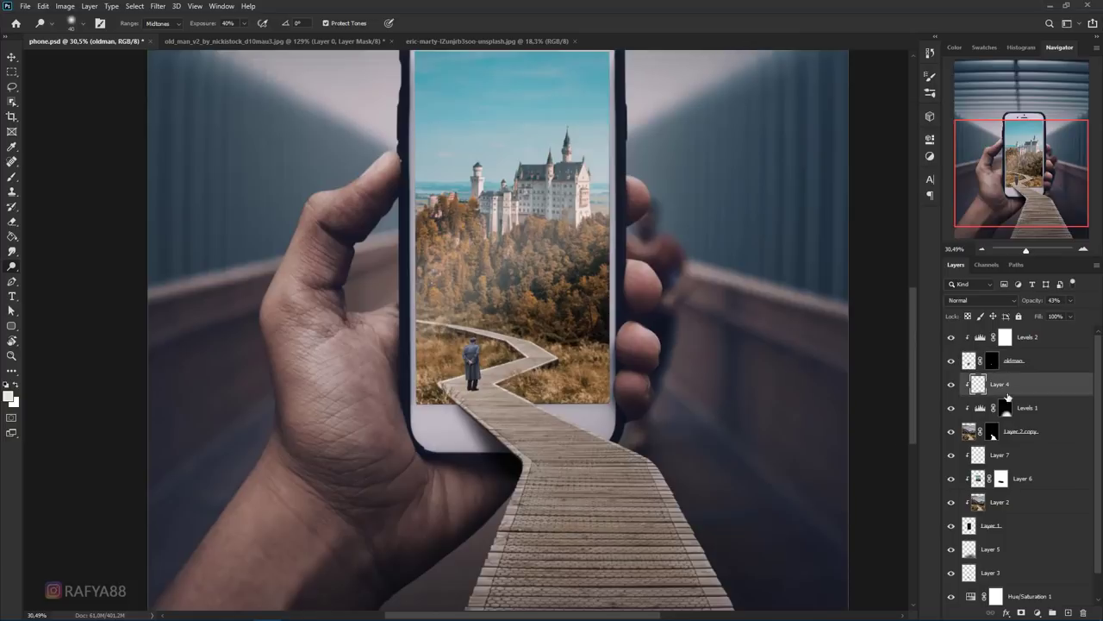
left_click(1068, 612)
scroll(163, 249, "up", 2)
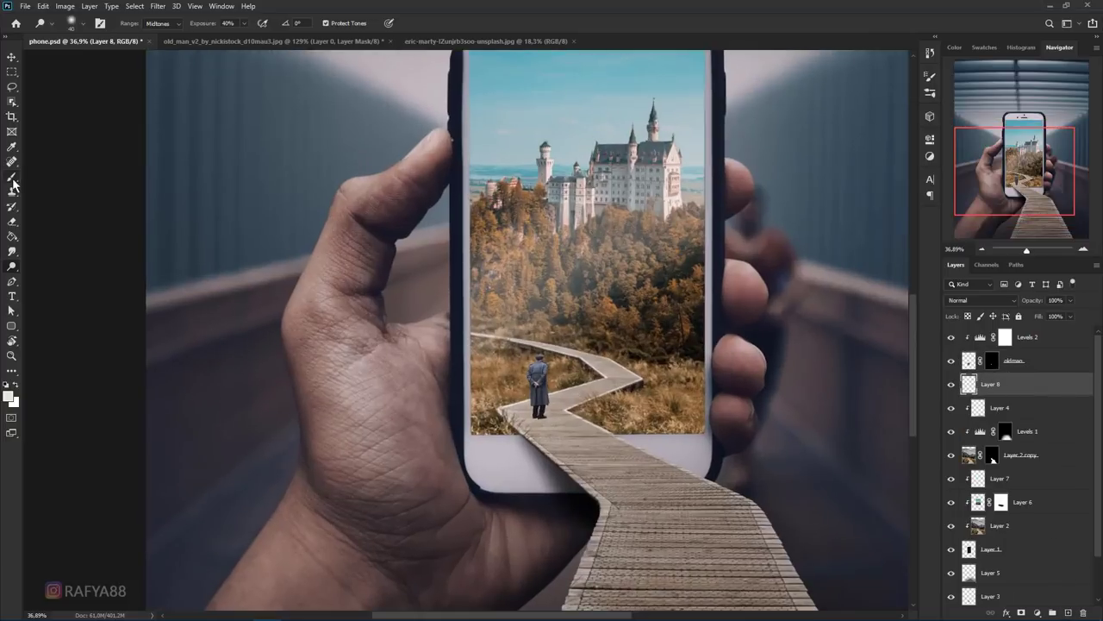
Step: Paint one soft black brush dab on the boardwalk just in front of the man, using a reduced brush size
left_click(12, 177)
scroll(18, 333, "up", 2)
left_click(6, 385)
left_click(5, 385)
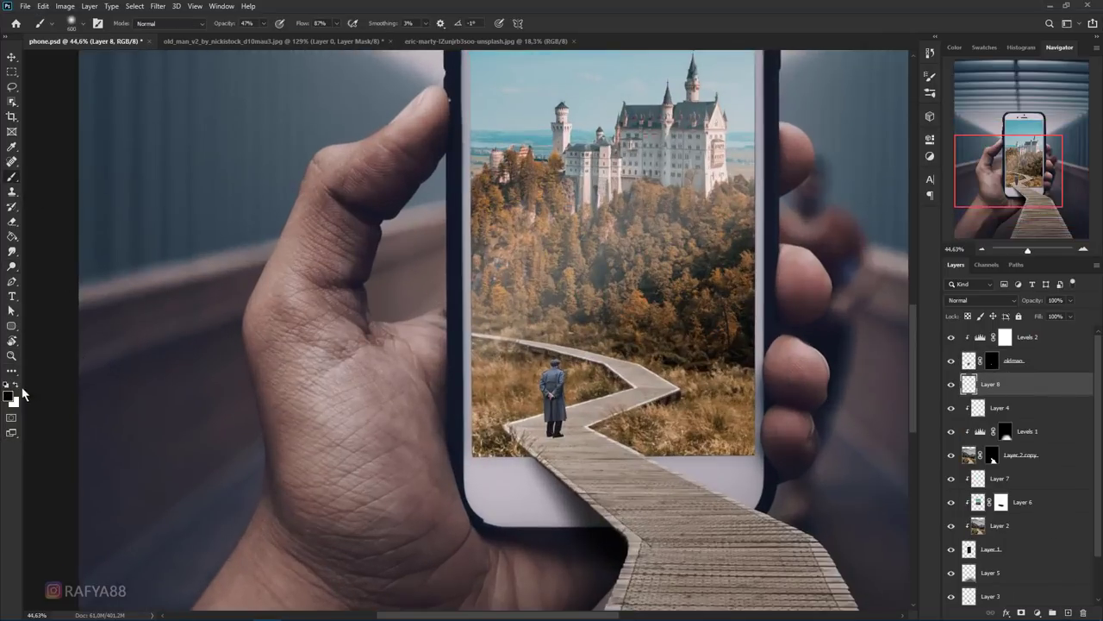
key("bracketleft")
key("bracketleft")
key("bracketleft")
key("bracketleft")
key("bracketleft")
left_click(596, 461)
Step: Flatten the black dab to about 19% of its height and place it as a shadow under the man's feet
key("ctrl+t")
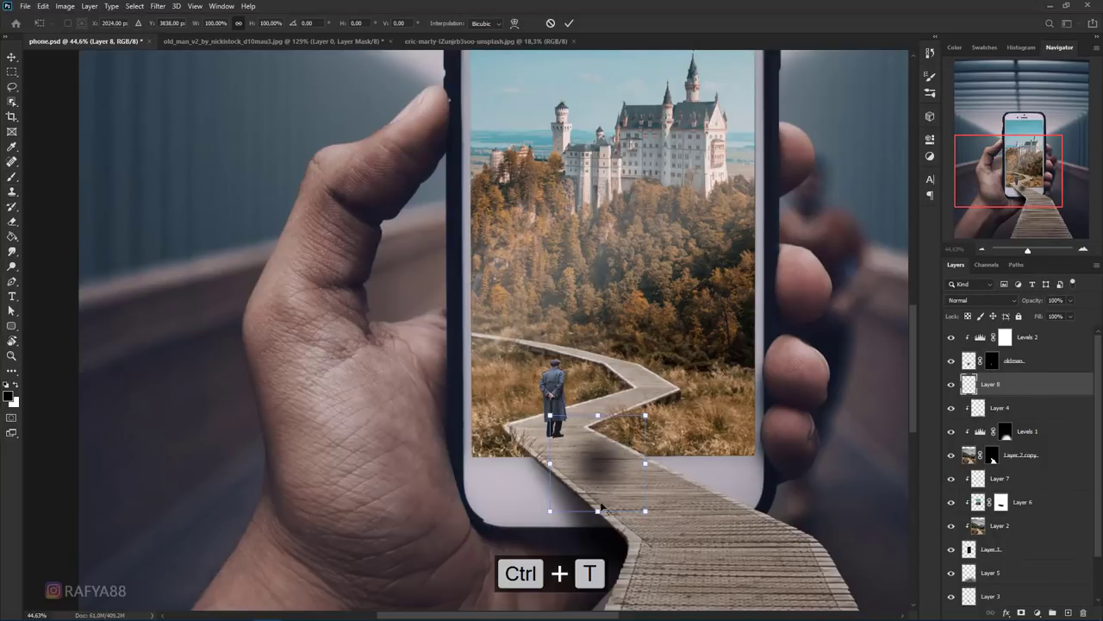
left_click_drag(601, 493, 584, 446)
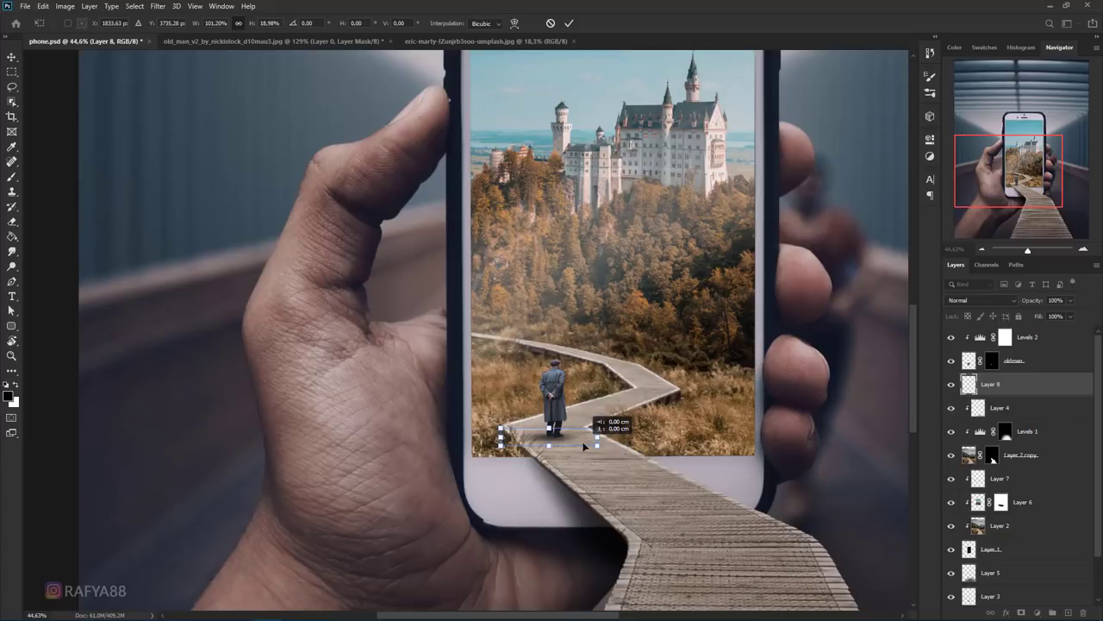
key("Return")
key("b")
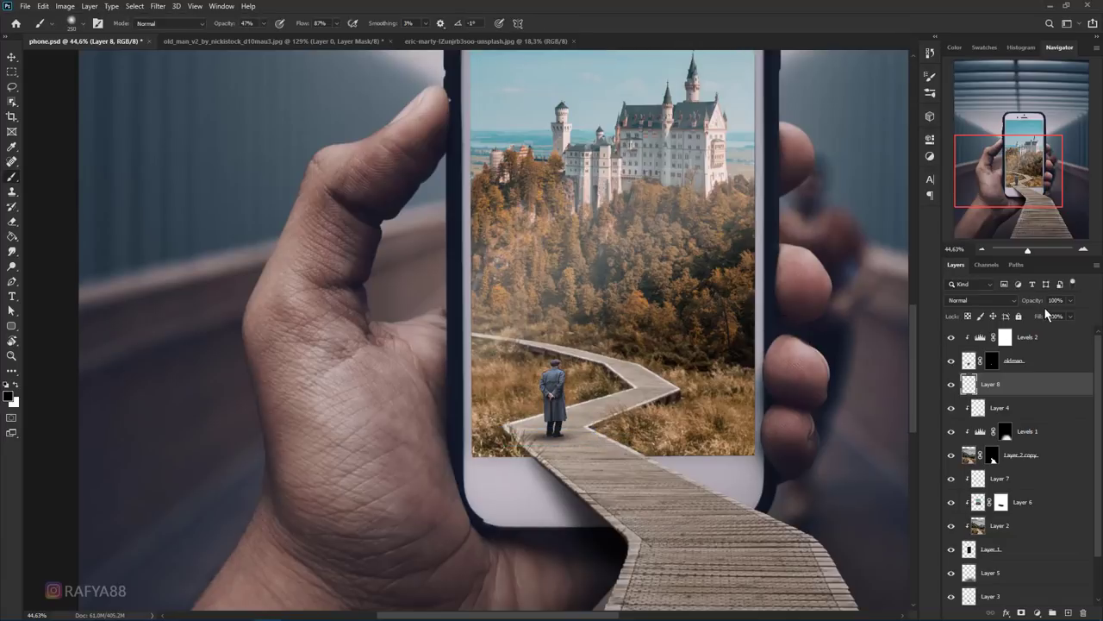
Step: Lower the shadow layer's opacity to 63%
left_click_drag(1036, 303, 1028, 303)
scroll(504, 387, "down", 5)
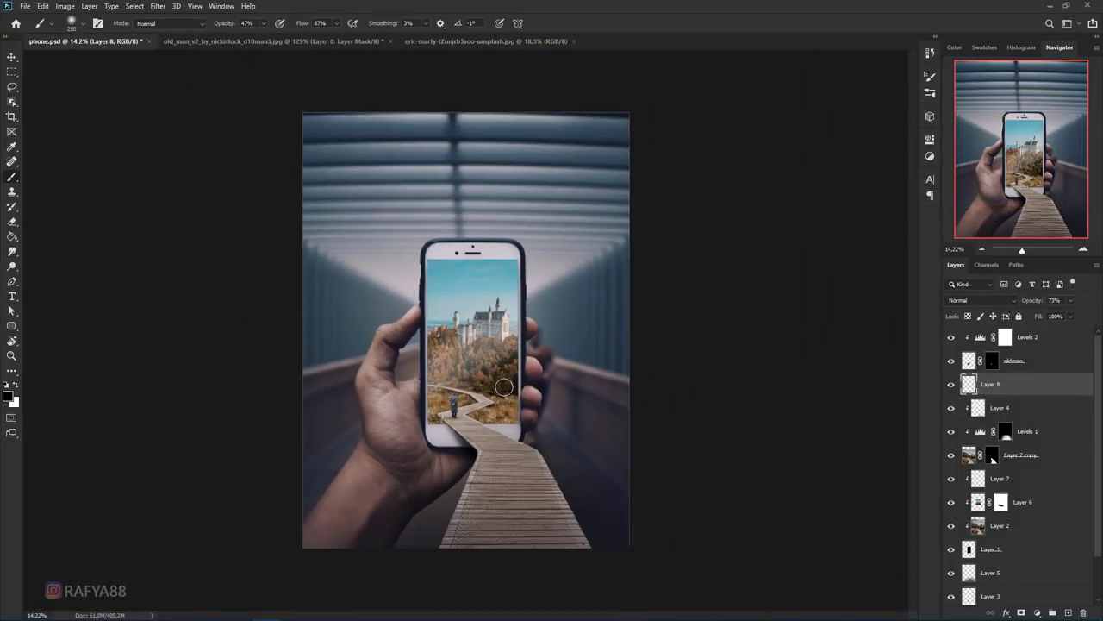
scroll(504, 387, "up", 2)
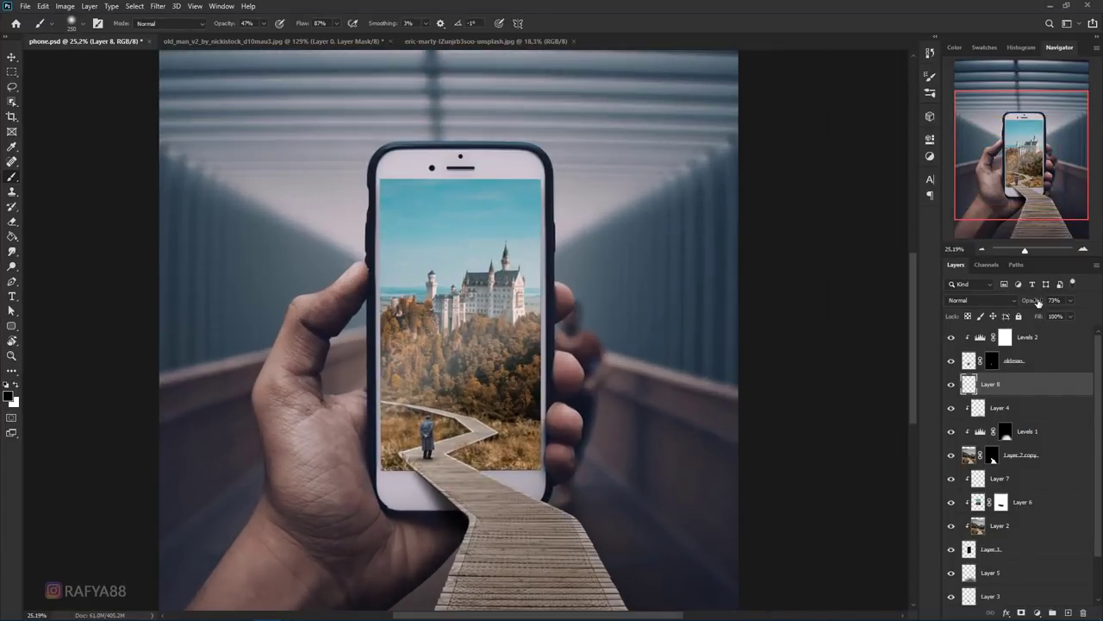
left_click_drag(1039, 303, 1033, 302)
scroll(492, 368, "down", 2)
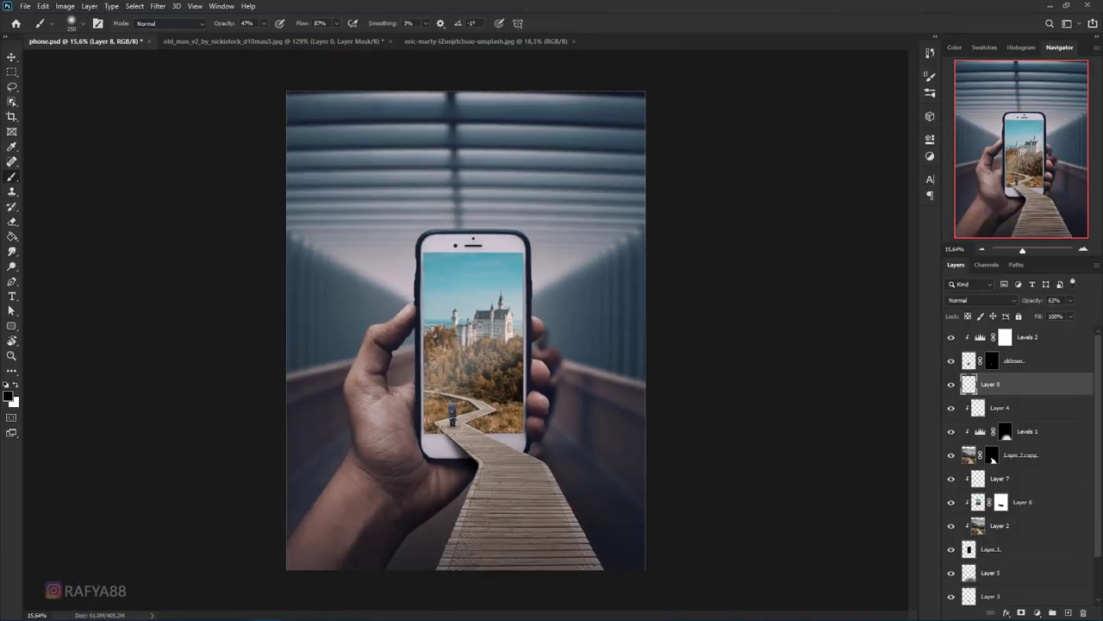
Step: Enlarge the haze on Layer 7 proportionally past both sides of the phone and reposition it over the castle scene
scroll(456, 421, "up", 3)
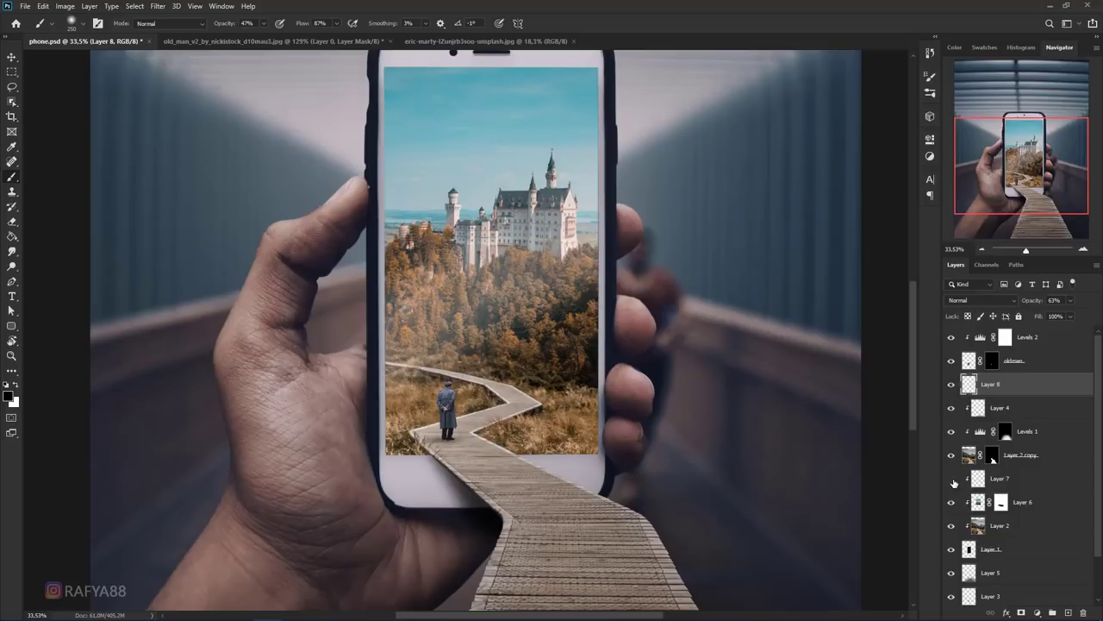
left_click(952, 480)
left_click(952, 479)
left_click(1008, 479)
key("ctrl+t")
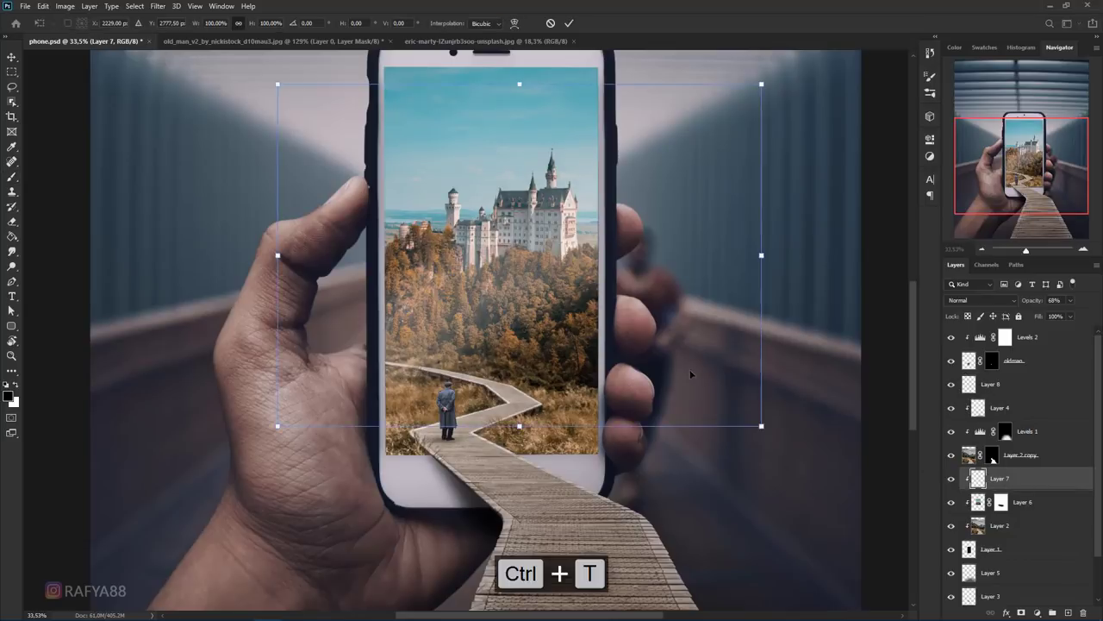
key("ctrl+0")
left_click_drag(739, 409, 789, 444)
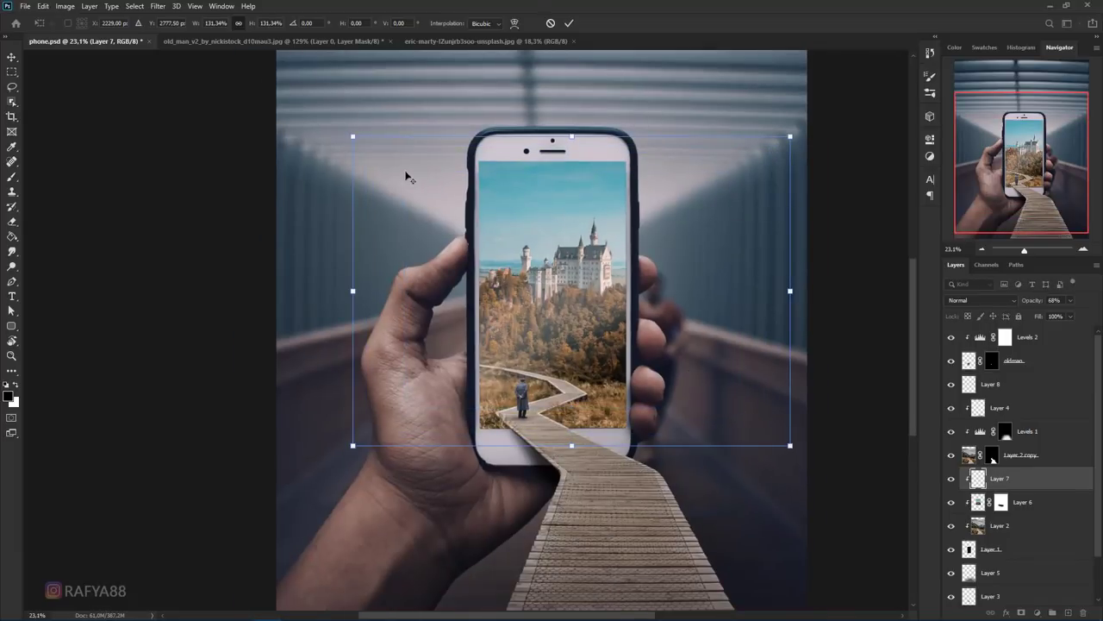
mouse_move(351, 137)
left_mouse_down()
mouse_move(370, 175)
mouse_move(337, 122)
left_mouse_up()
left_click_drag(536, 268, 553, 274)
key("Return")
key("b")
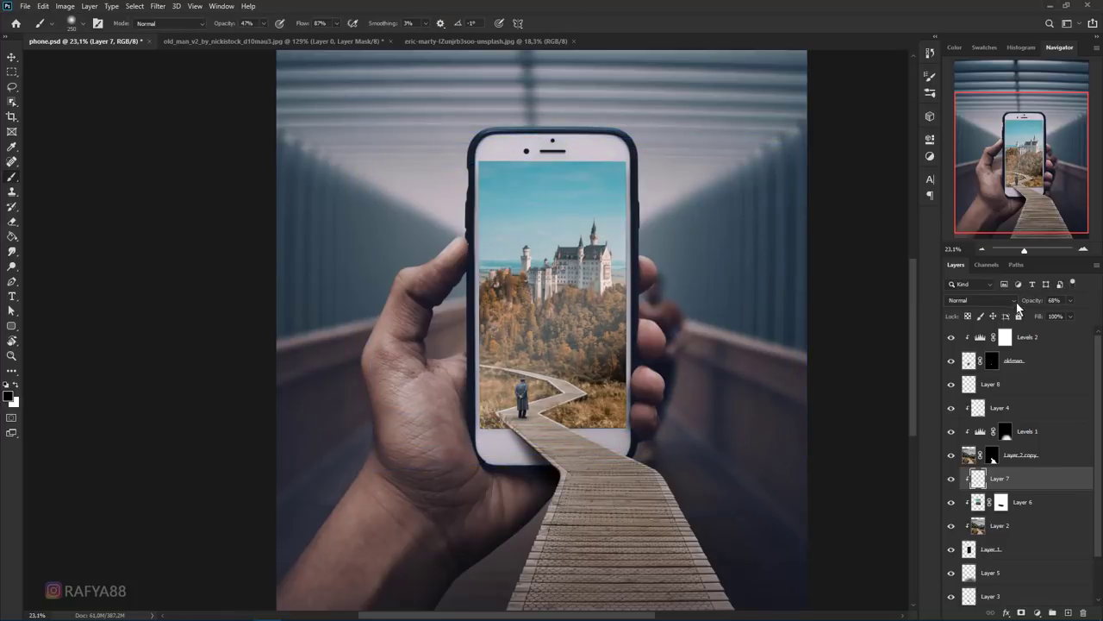
Step: Set the haze layer's opacity to 71%
left_click_drag(1031, 301, 1031, 305)
scroll(653, 302, "down", 3)
scroll(549, 297, "down", 2)
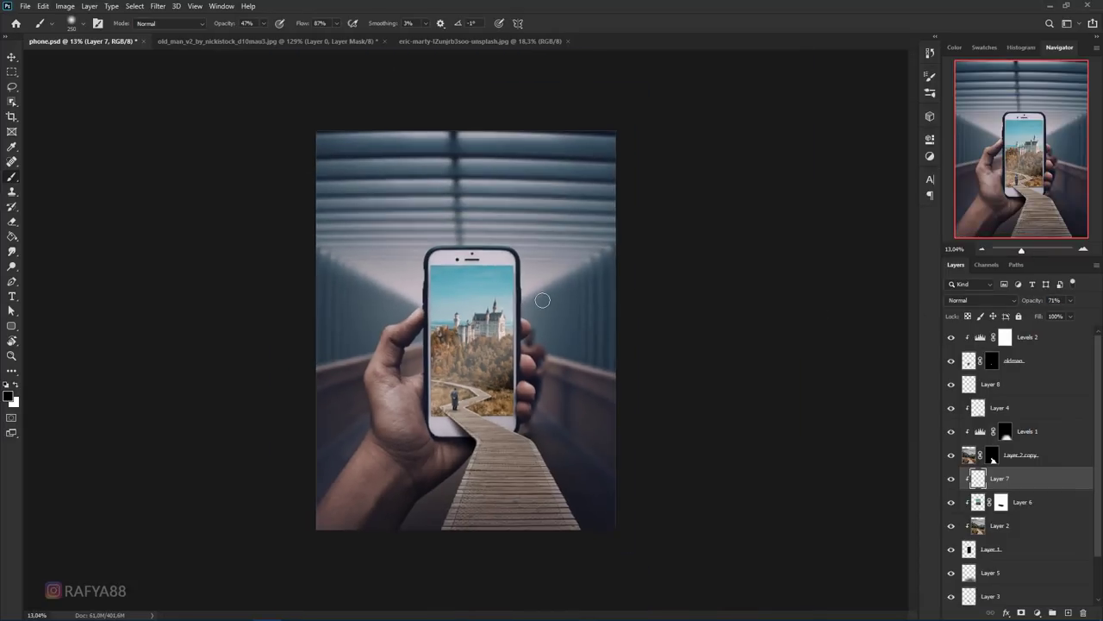
scroll(505, 401, "up", 3)
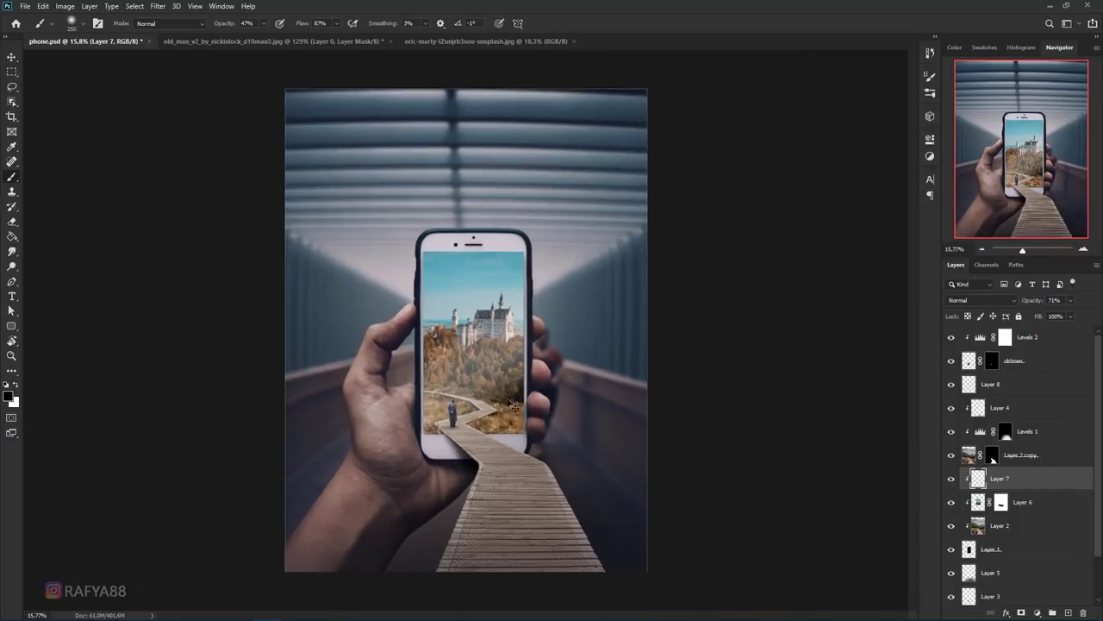
key("ctrl+t")
key("Return")
key("b")
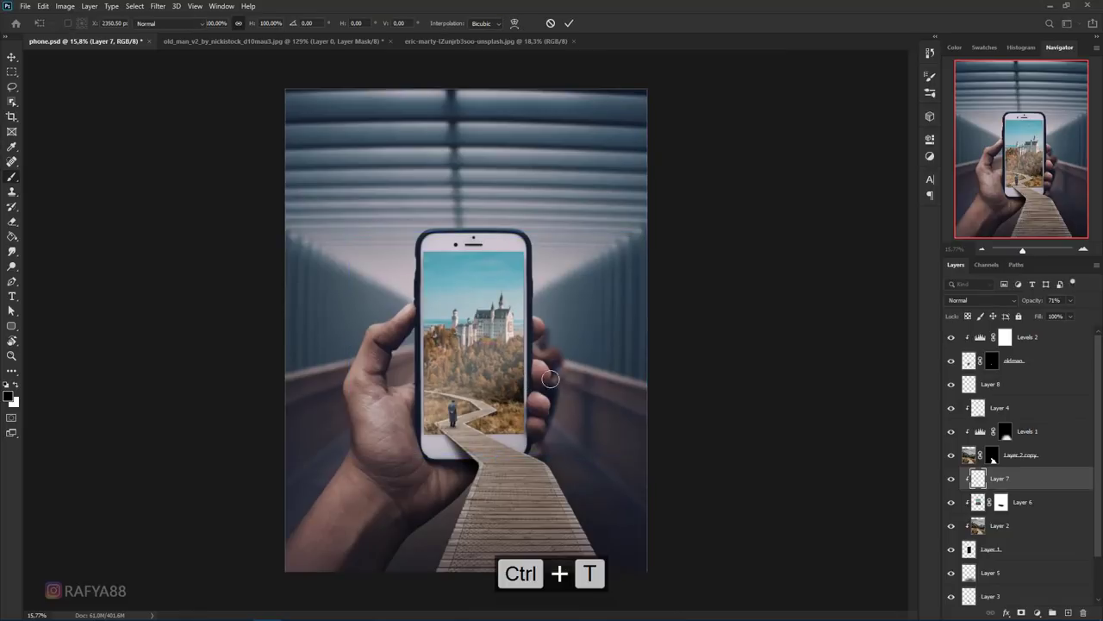
Step: Add a Color Lookup adjustment layer above Levels 2 using the Fuji REALA 500D Kodak 2393 (by Adobe) 3D LUT
scroll(552, 378, "down", 2)
scroll(552, 376, "up", 2)
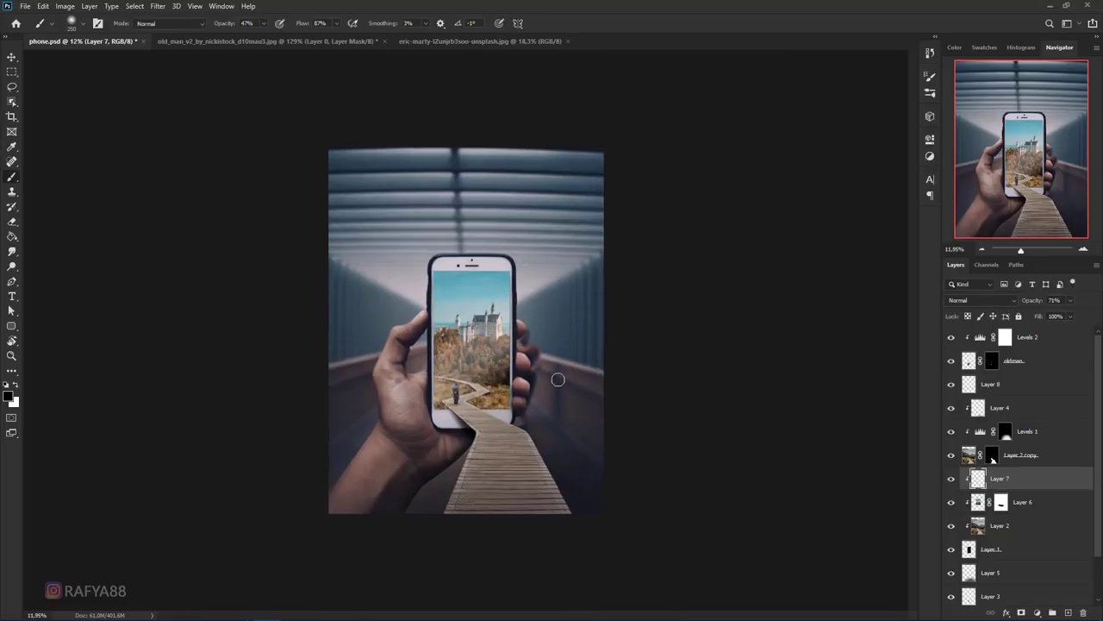
left_click(1032, 339)
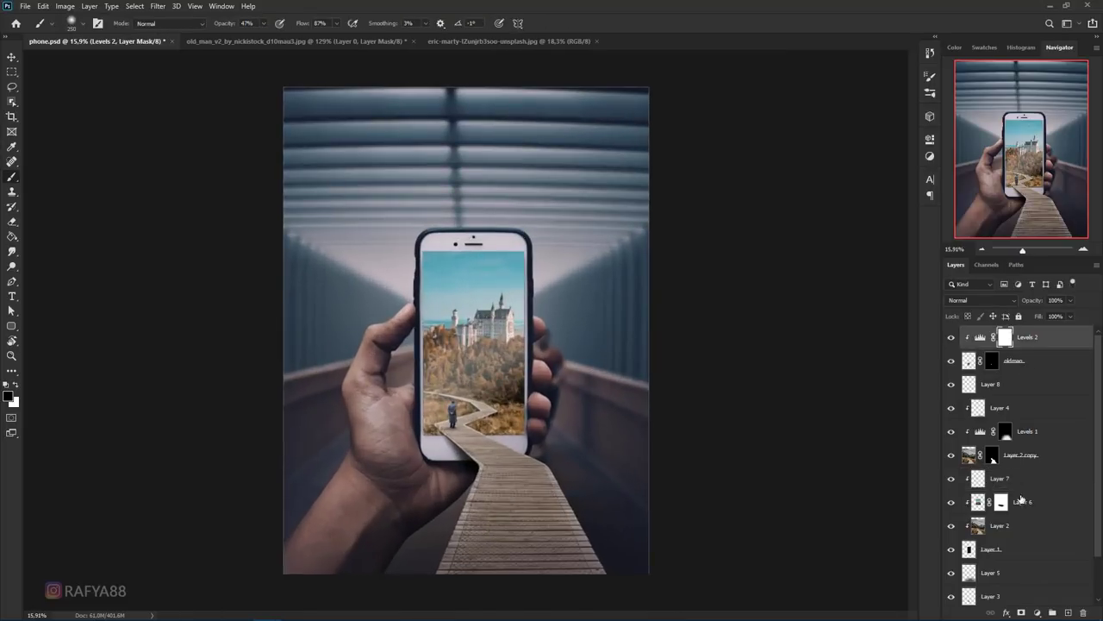
left_click(1038, 610)
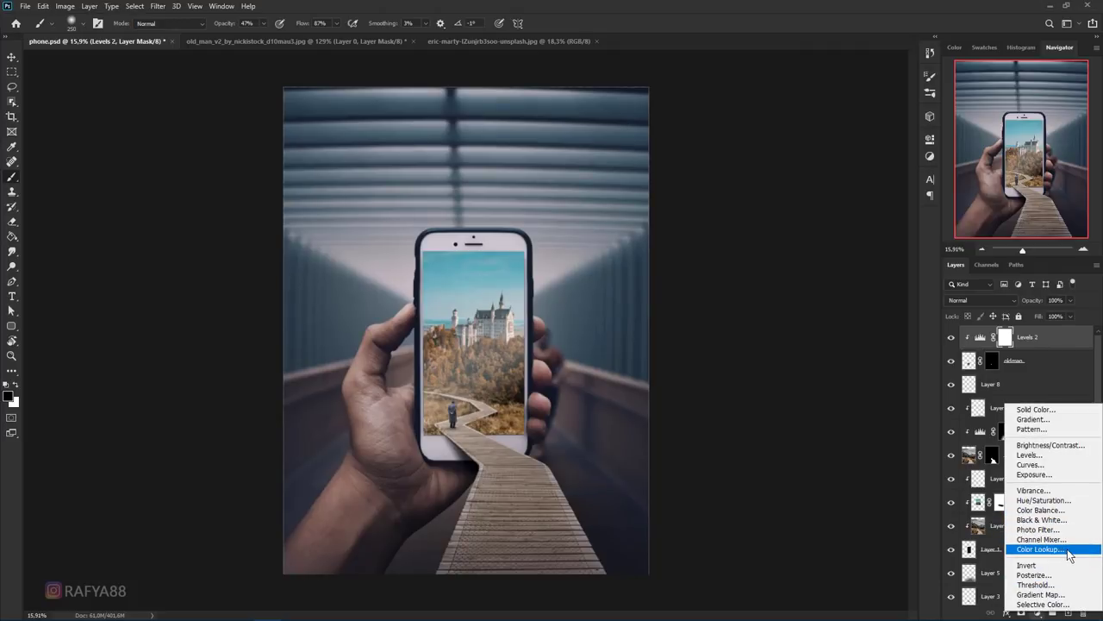
left_click(1041, 549)
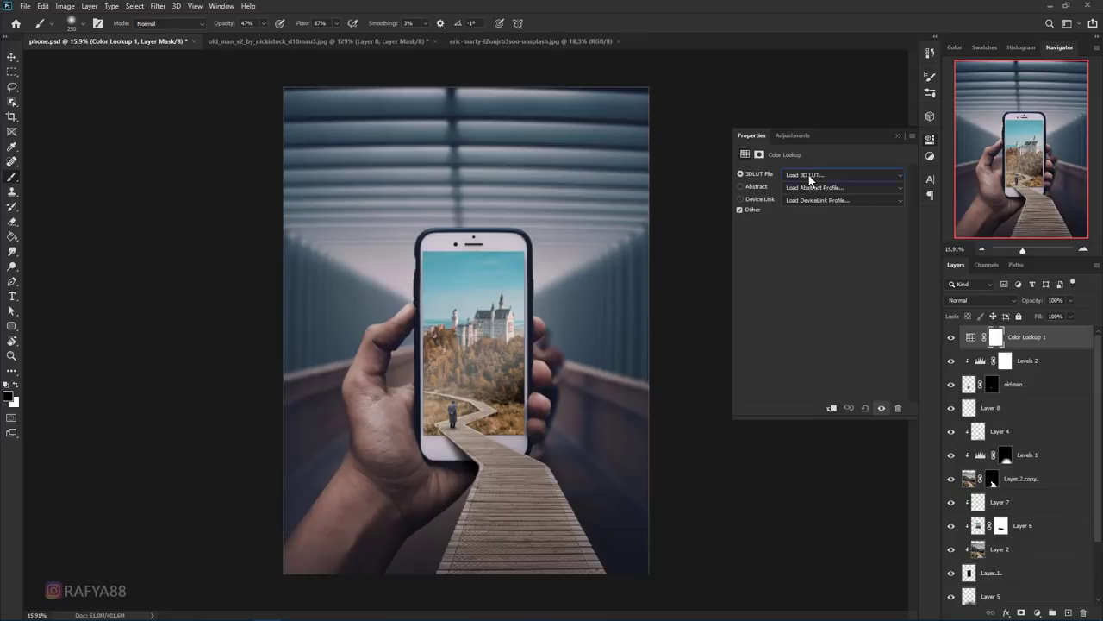
left_click(810, 176)
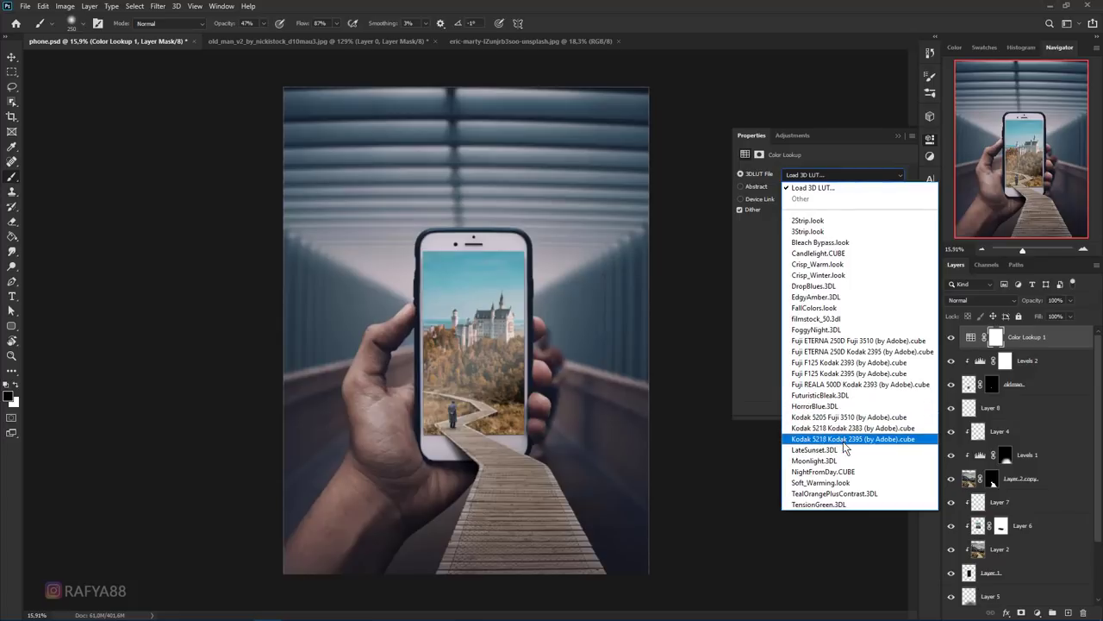
left_click(837, 385)
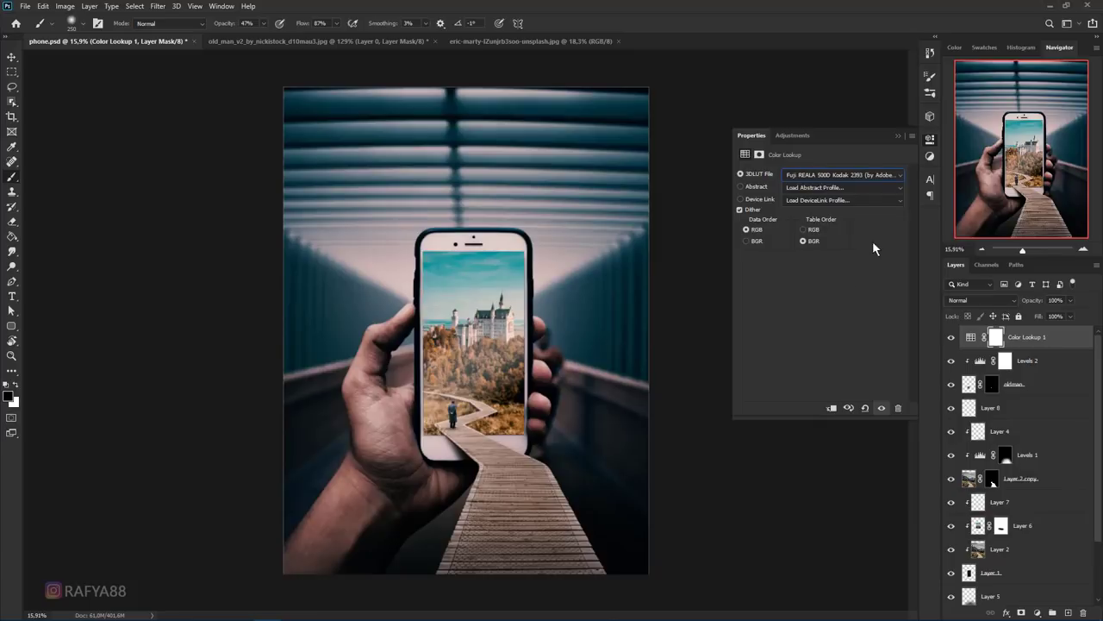
left_click(897, 136)
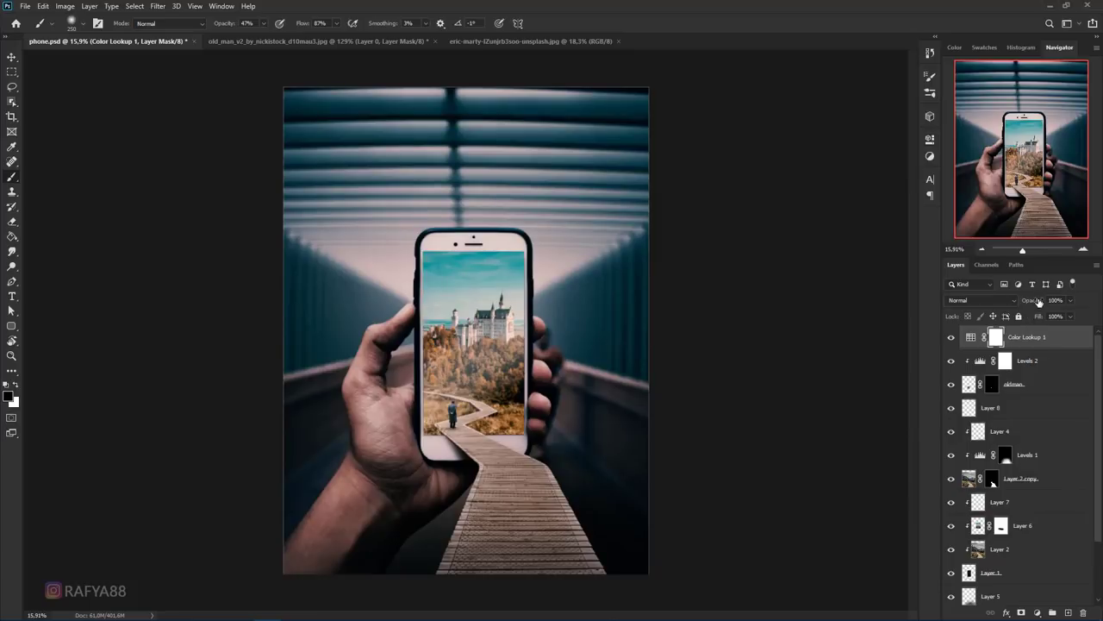
Step: Lower the Color Lookup layer's opacity to 46% and compare the image with and without it
left_click_drag(1039, 300, 1017, 300)
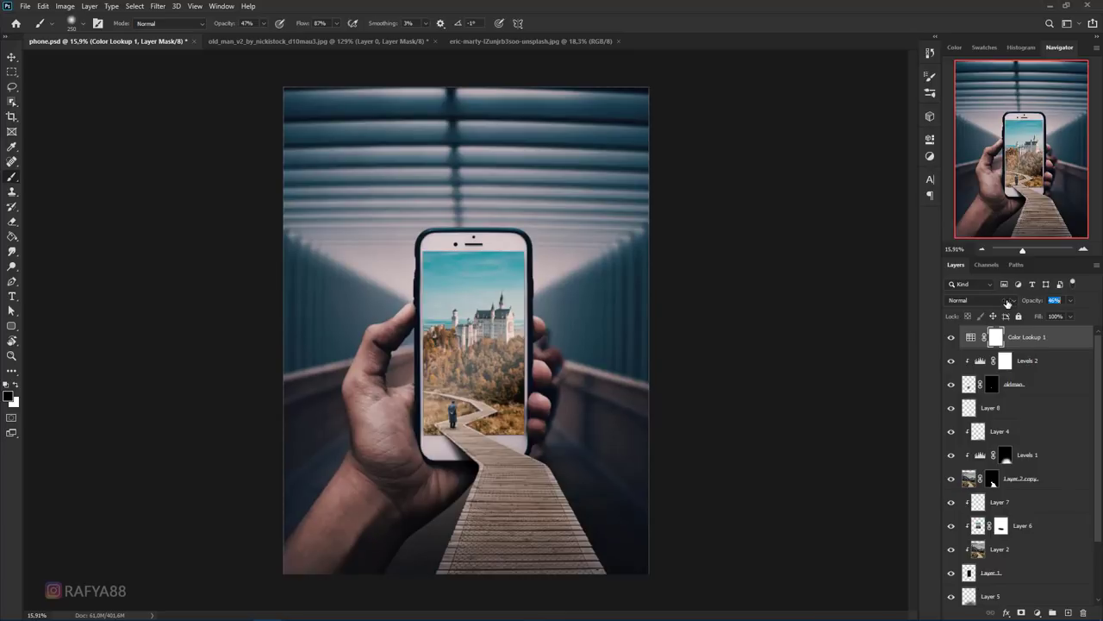
left_click(951, 337)
left_click(952, 337)
left_click(1052, 343)
left_click(1039, 612)
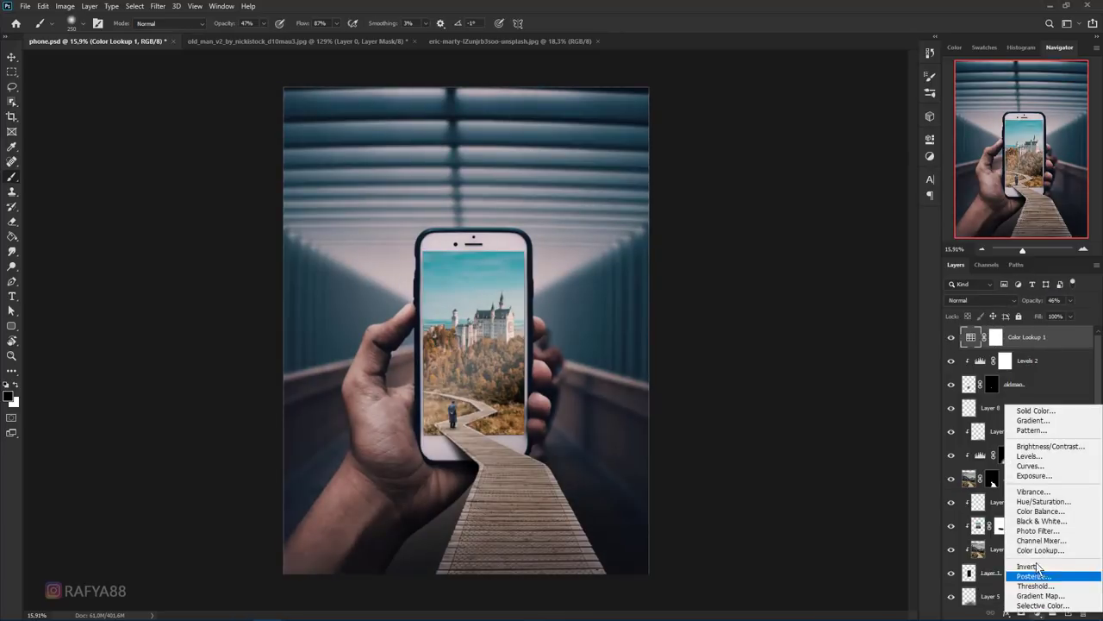
left_click(1063, 447)
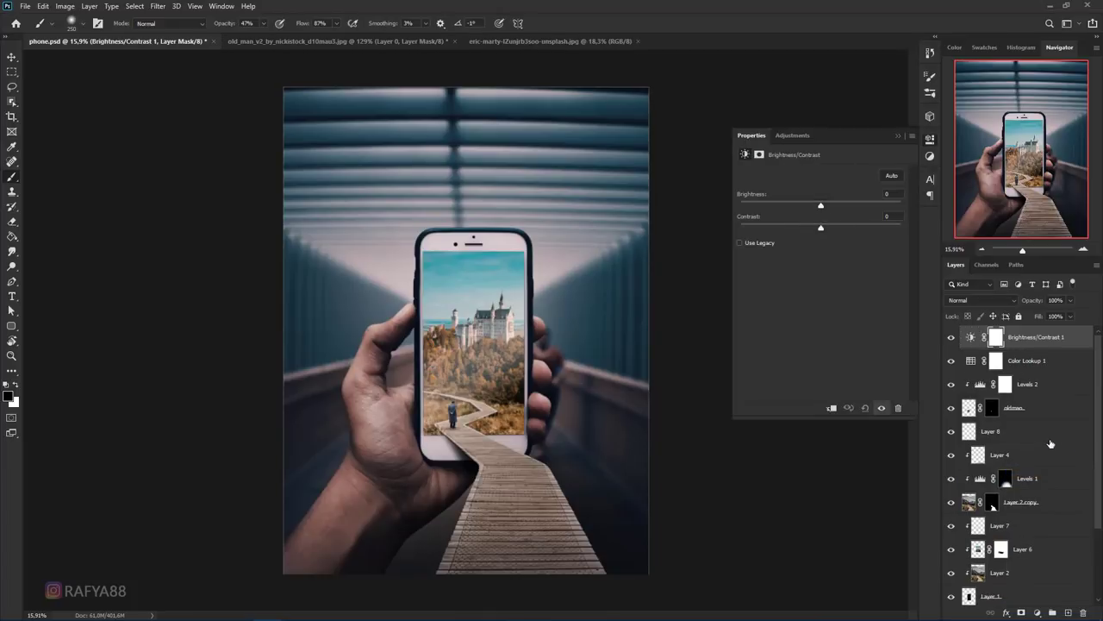
key("ctrl+z")
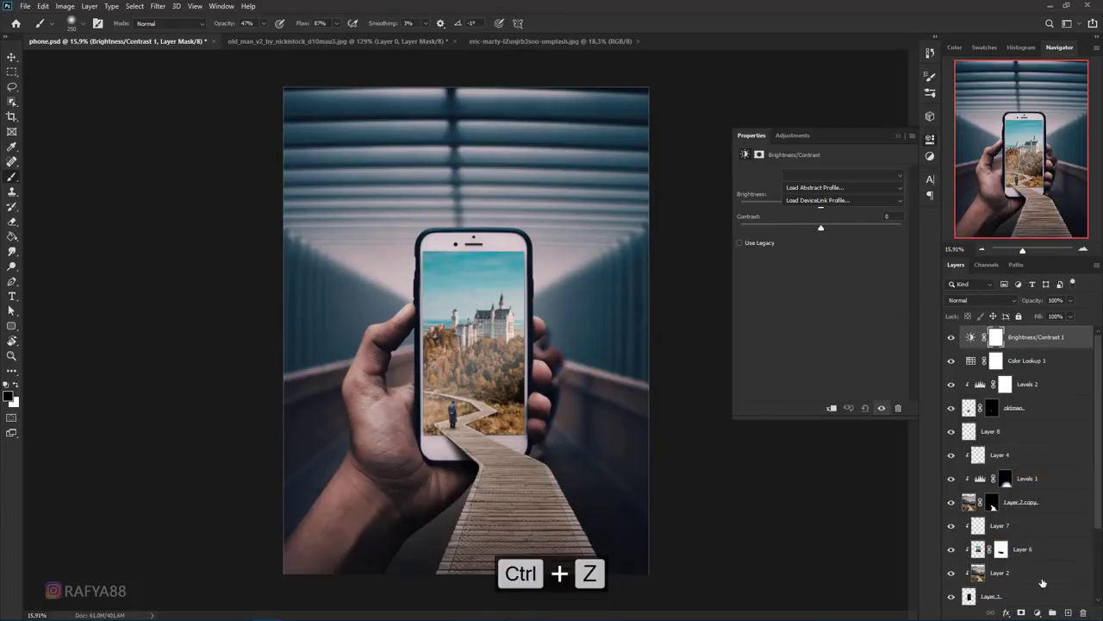
left_click(898, 137)
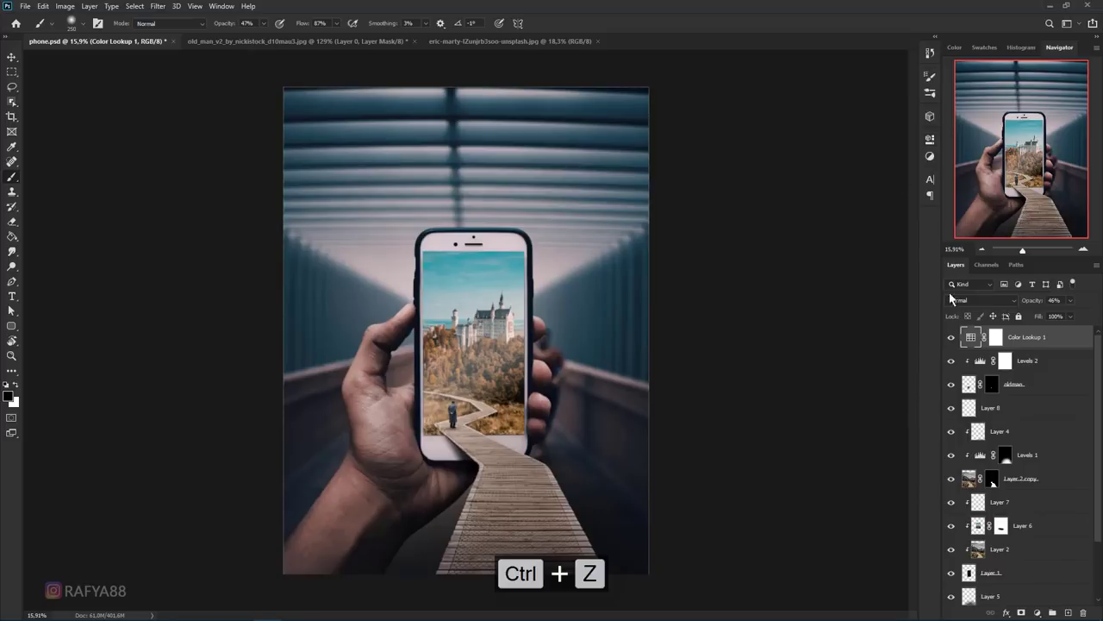
Step: Add an Exposure adjustment layer above Color Lookup 1 with exposure +0.55, offset +0.0197 and gamma correction 0.82
left_click(1038, 612)
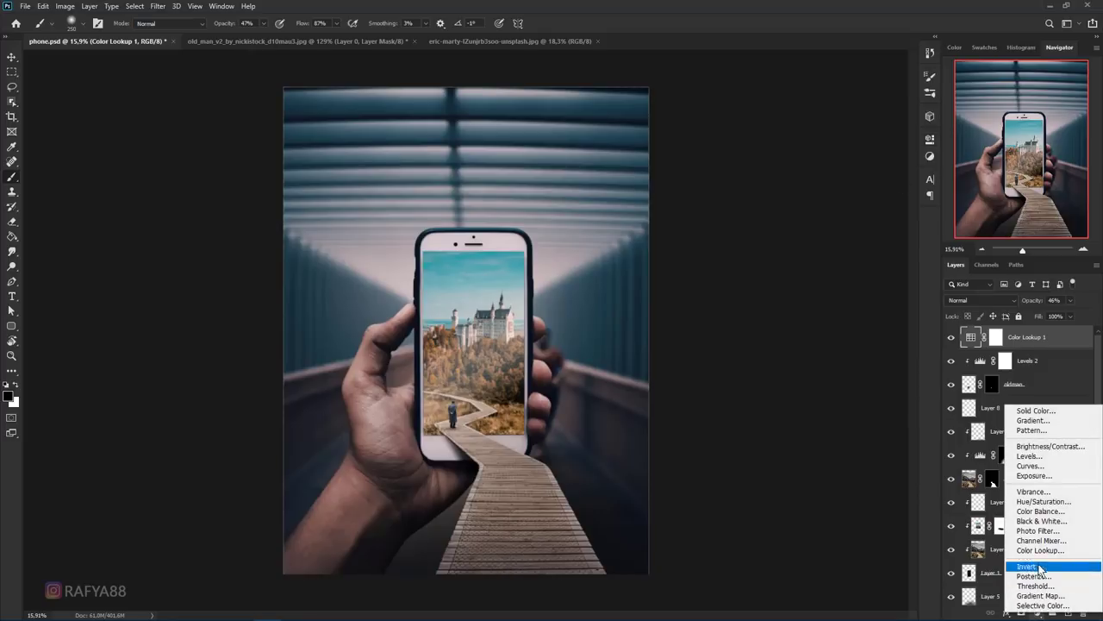
left_click(1056, 475)
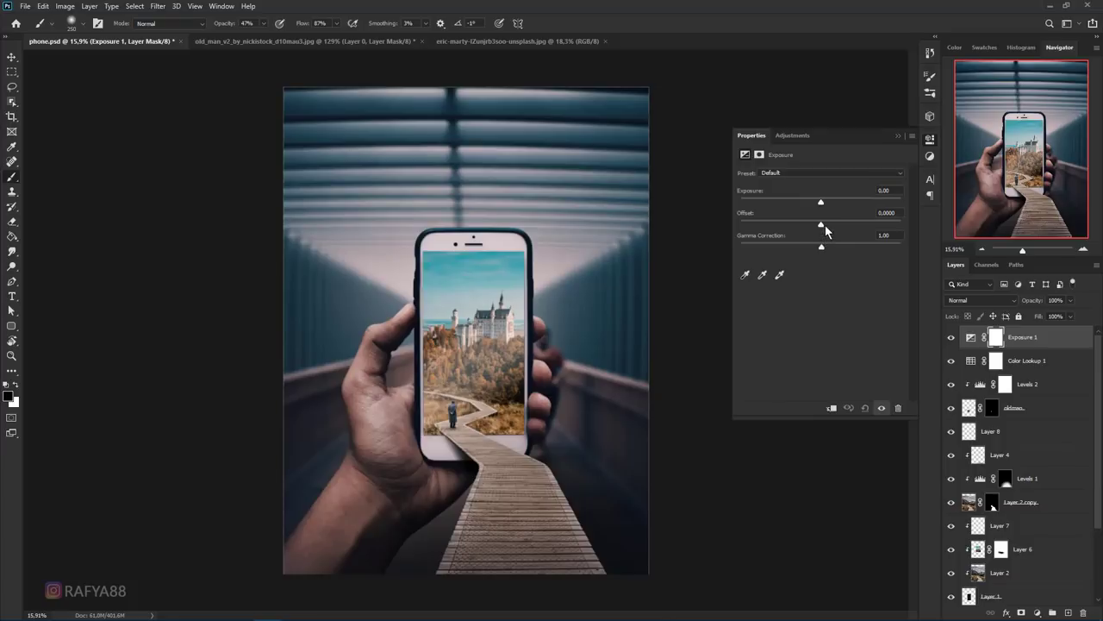
left_click_drag(822, 225, 823, 228)
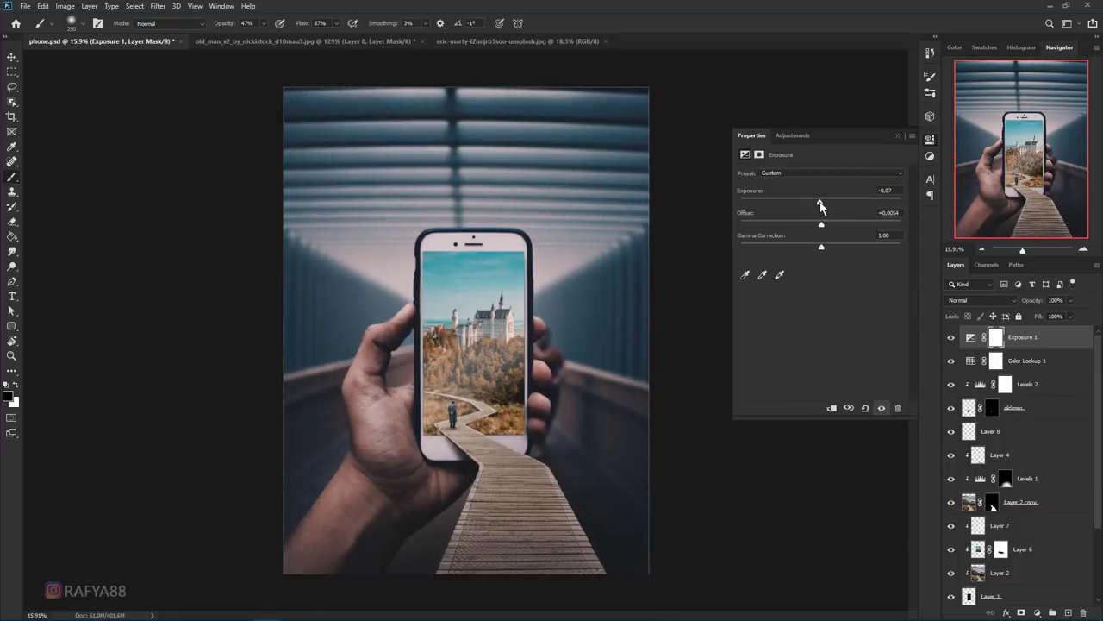
left_click_drag(819, 207, 823, 207)
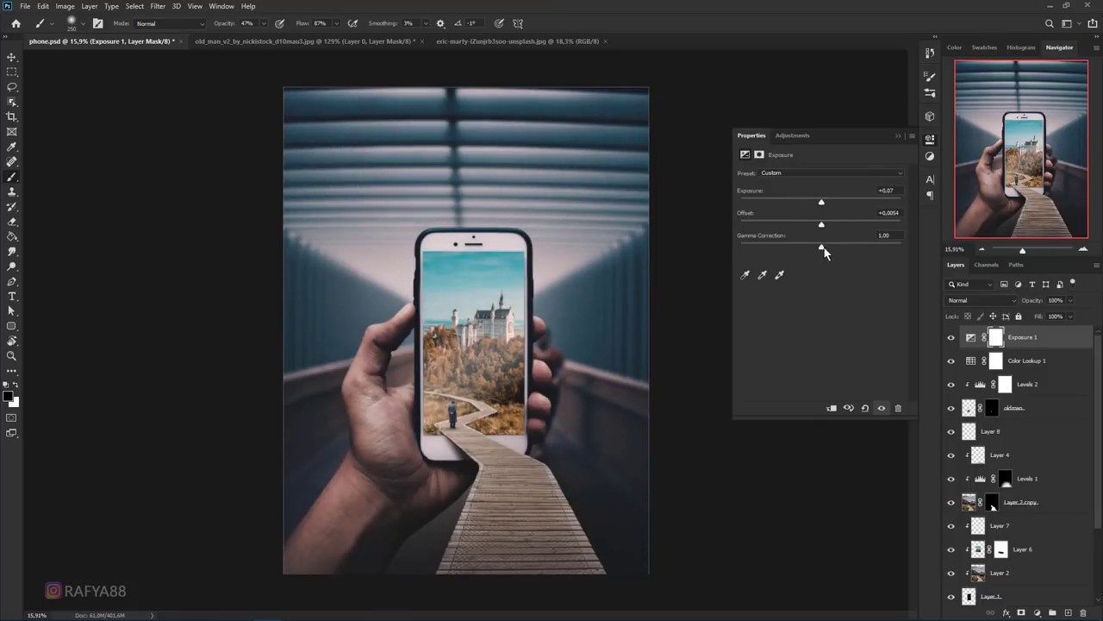
mouse_move(822, 247)
left_mouse_down()
mouse_move(824, 225)
mouse_move(833, 248)
left_mouse_up()
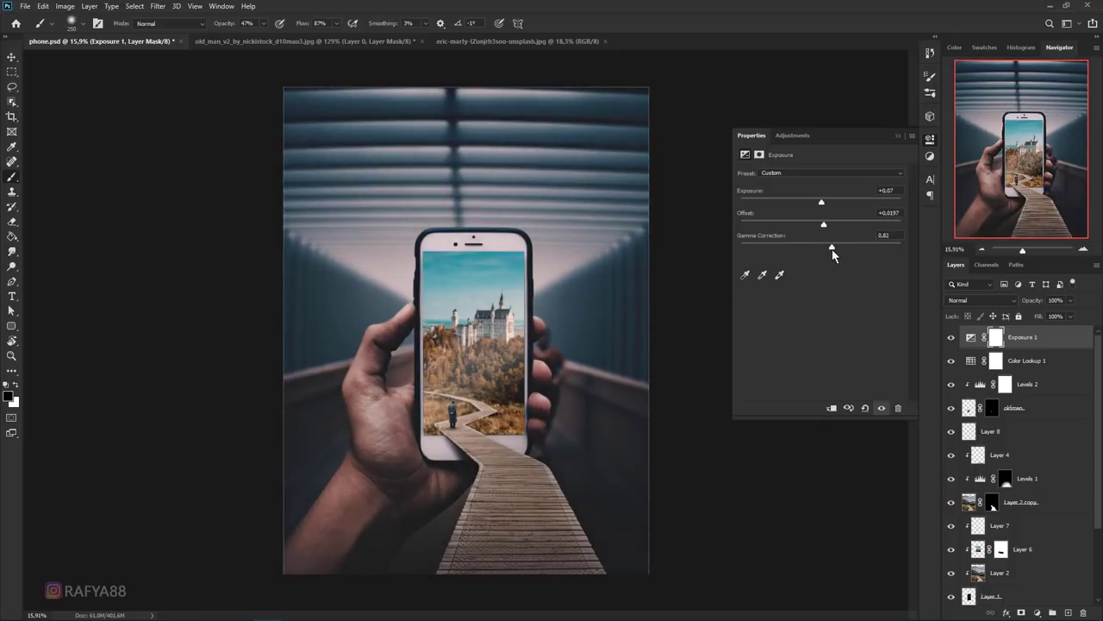
left_click_drag(821, 204, 827, 205)
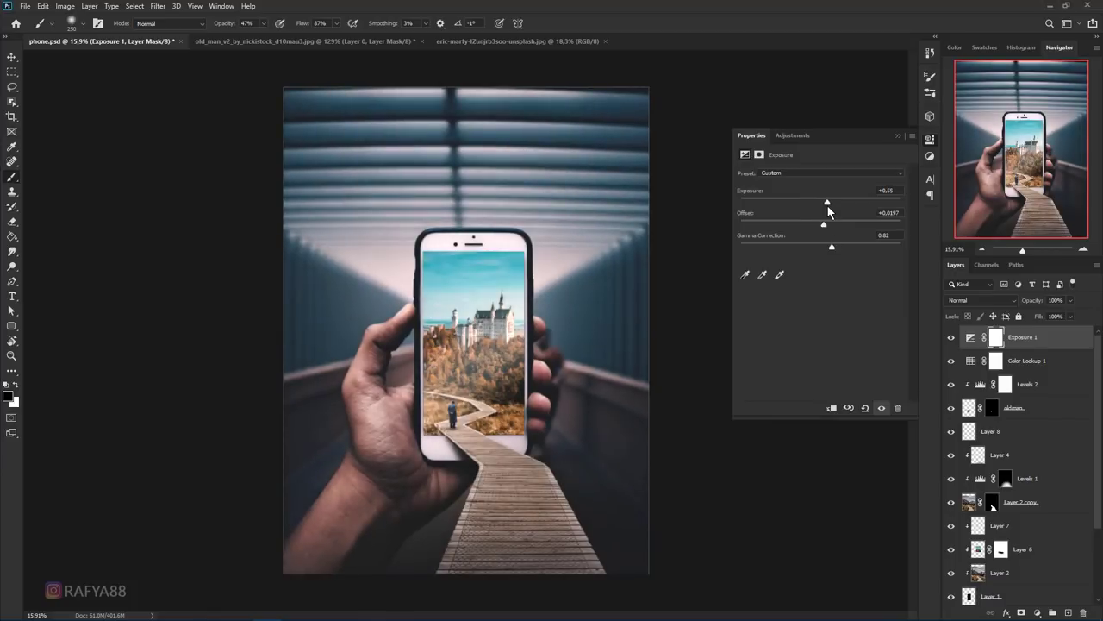
left_click(897, 136)
Step: Compare the image with and without the Exposure layer, and lower the layer's opacity to 32%
left_click(951, 337)
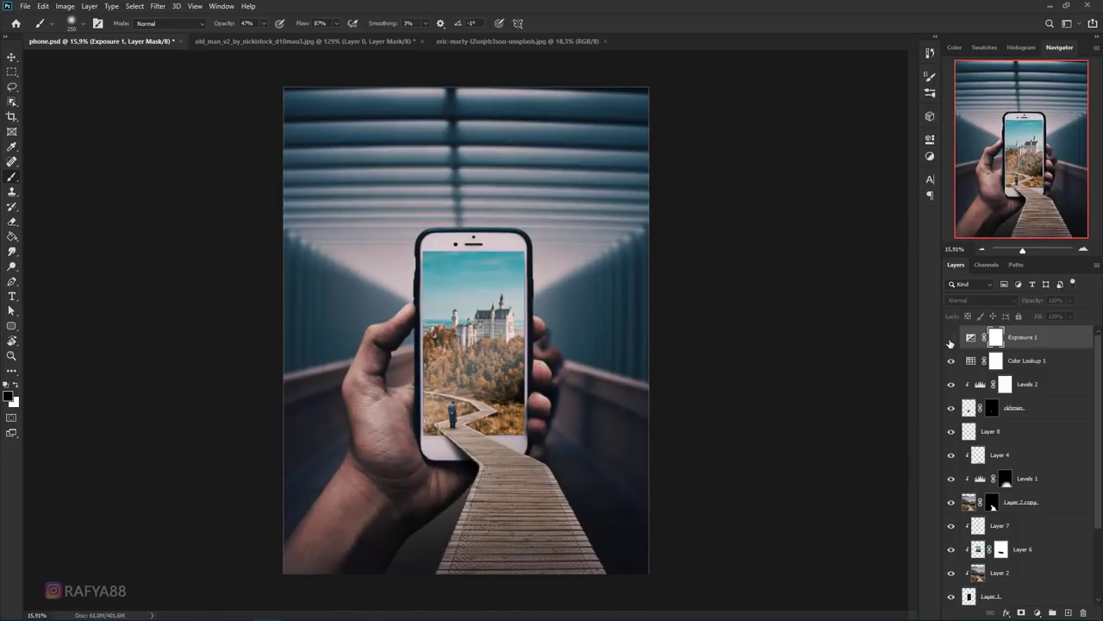
left_click(951, 338)
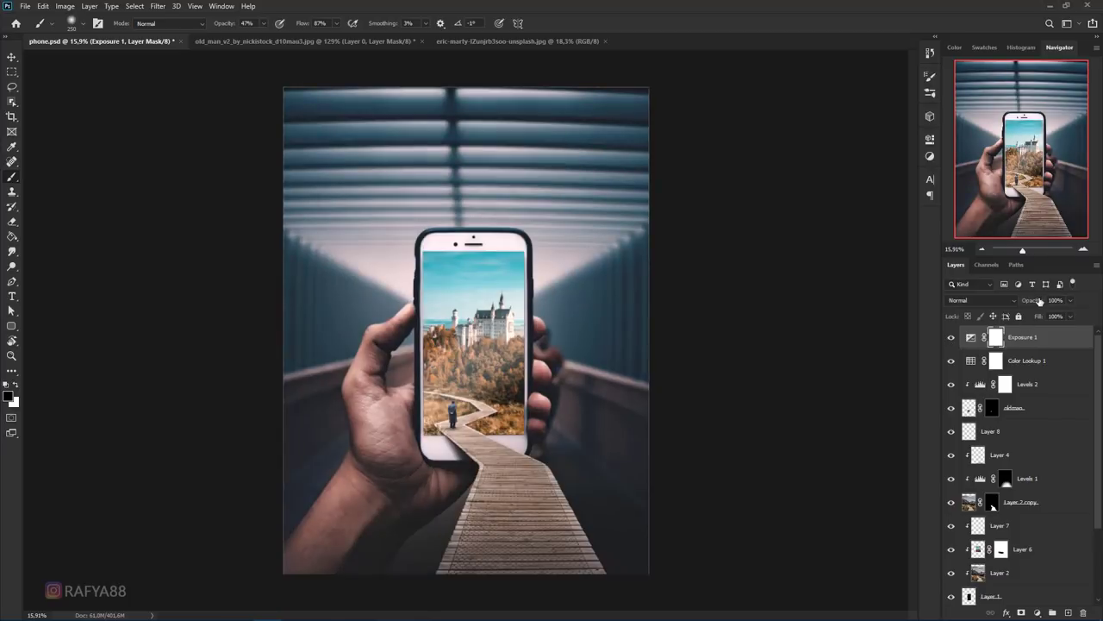
left_click_drag(1039, 300, 1008, 306)
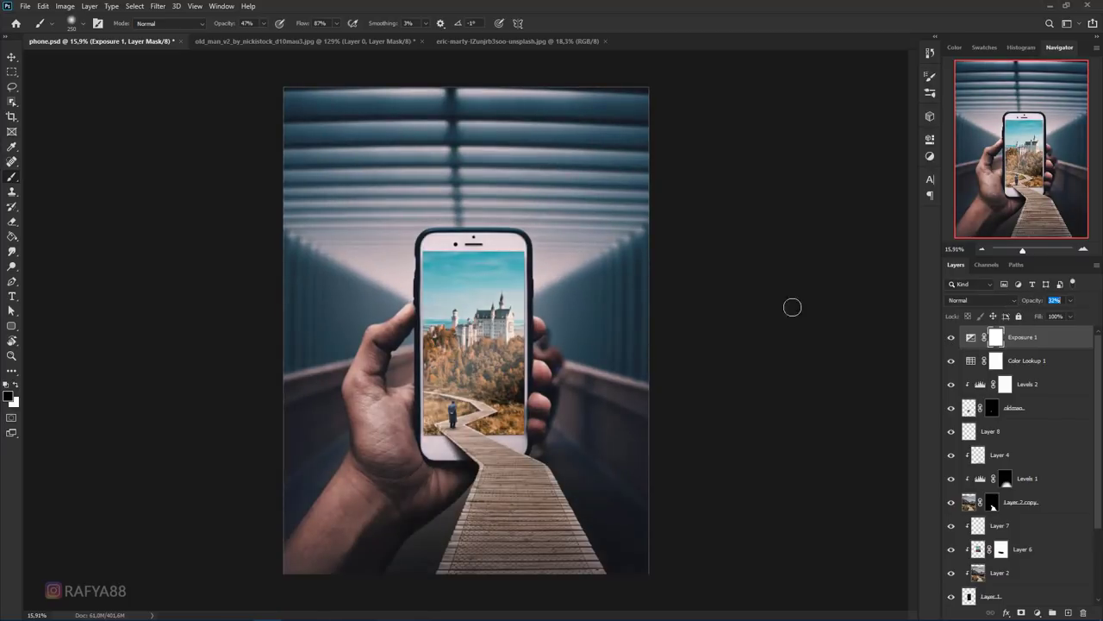
Step: Stamp all visible layers into a new merged layer above Exposure 1
scroll(676, 303, "down", 2)
scroll(676, 304, "down", 1)
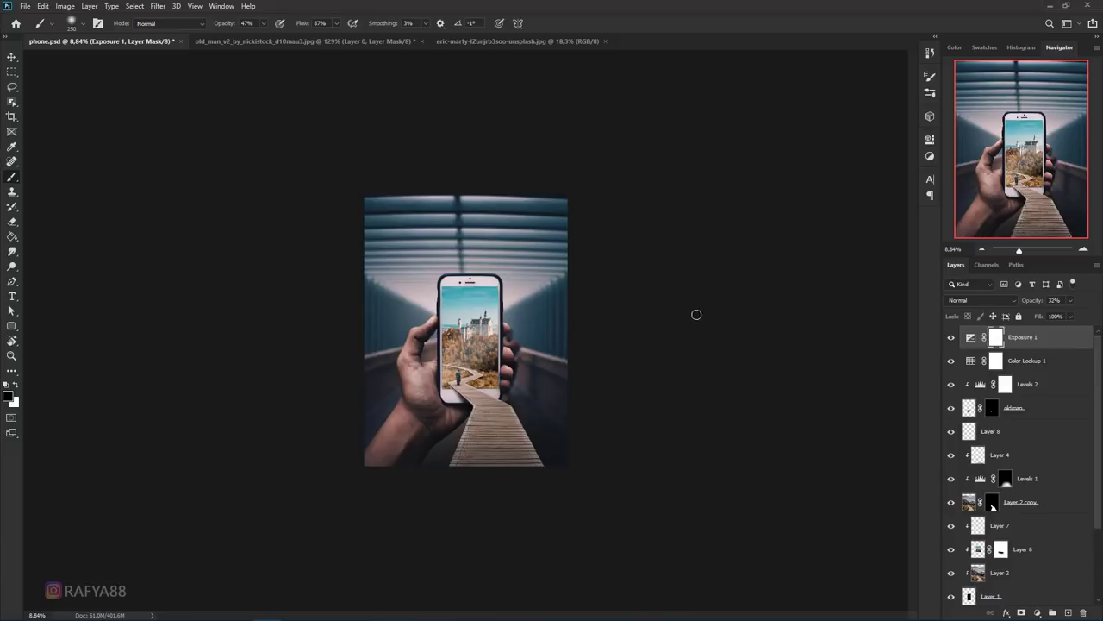
scroll(697, 315, "up", 4)
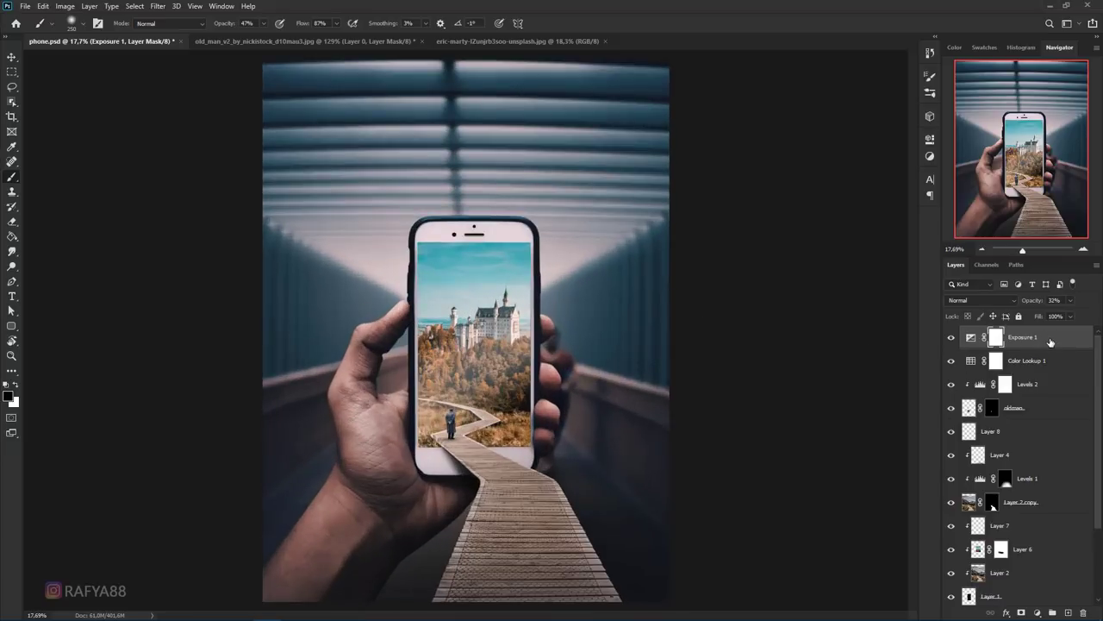
key("ctrl+shift+alt+e")
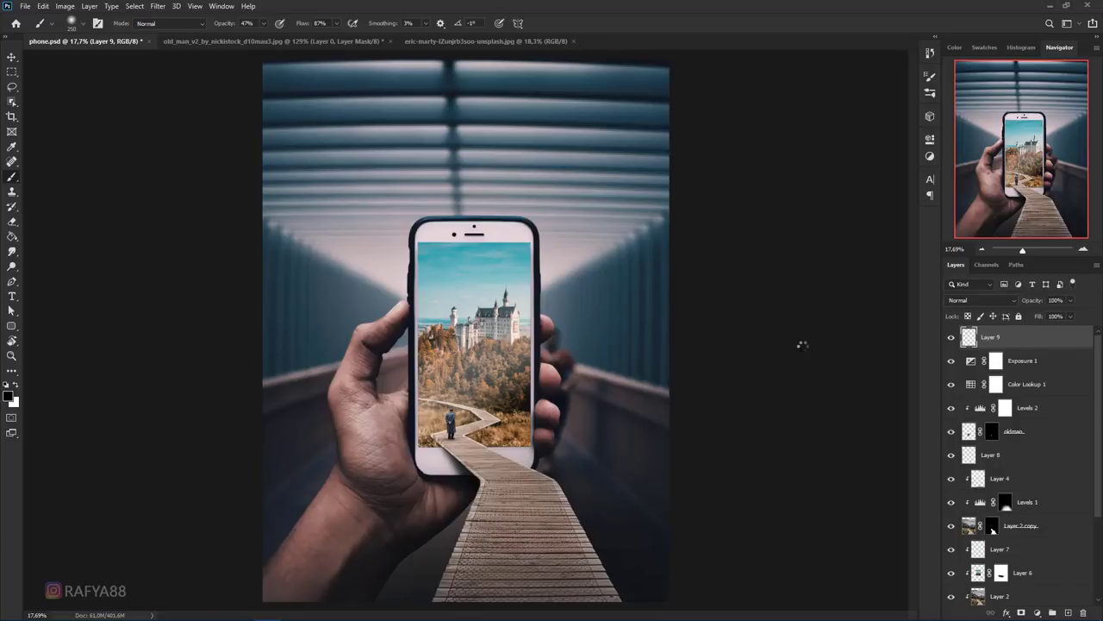
scroll(378, 170, "down", 1)
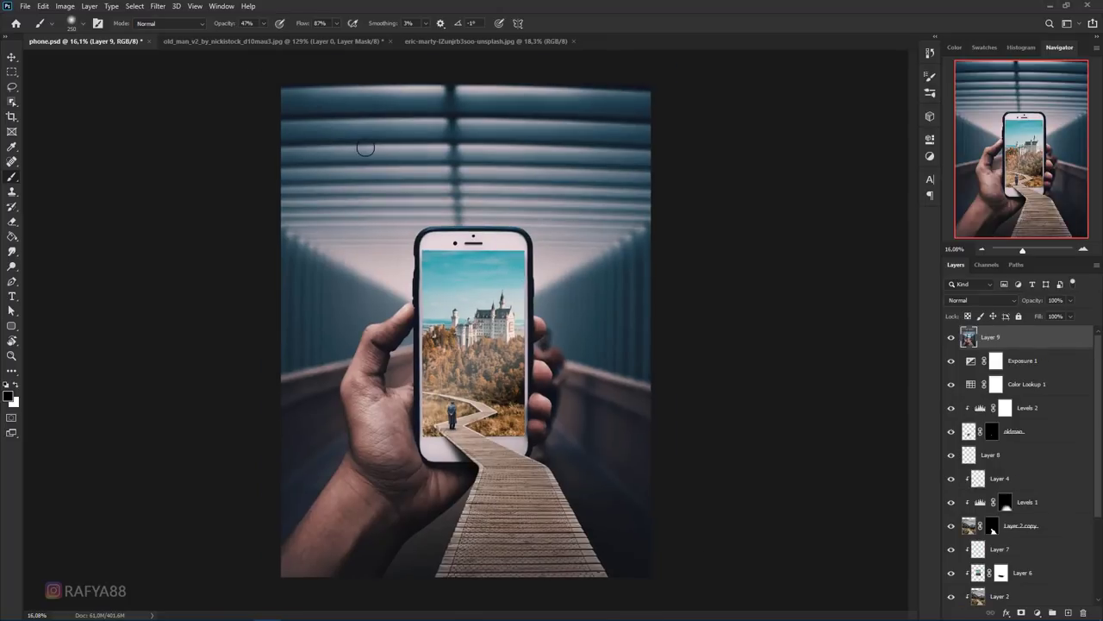
Step: Apply a 24 px Iris Blur to the merged layer, with a wide ellipse centred on the phone screen and reaching past both image sides
left_click(157, 7)
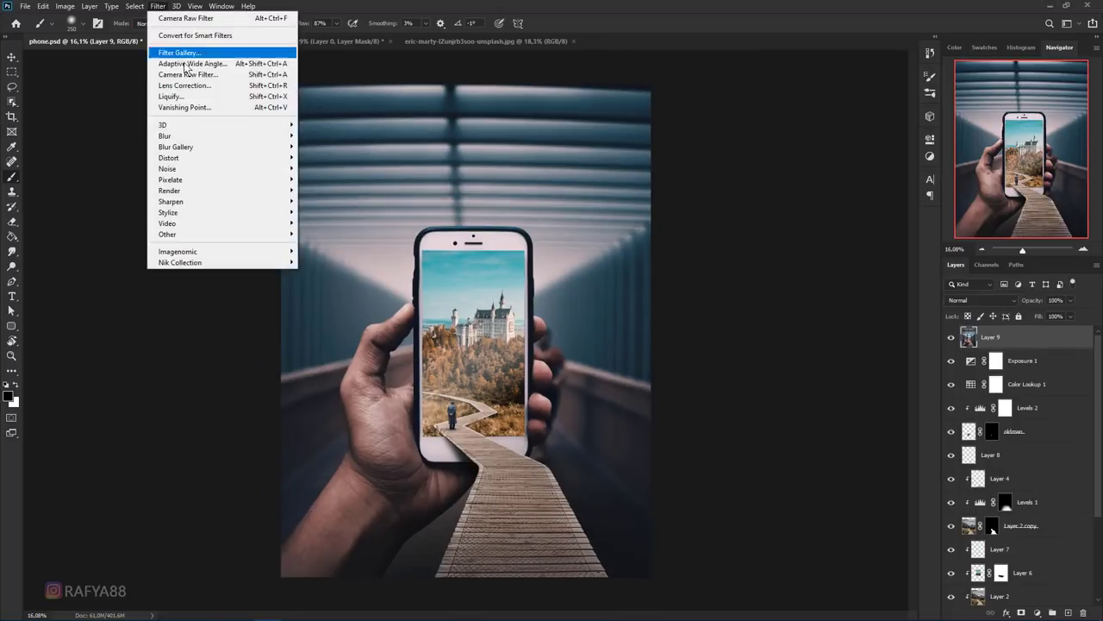
mouse_move(222, 139)
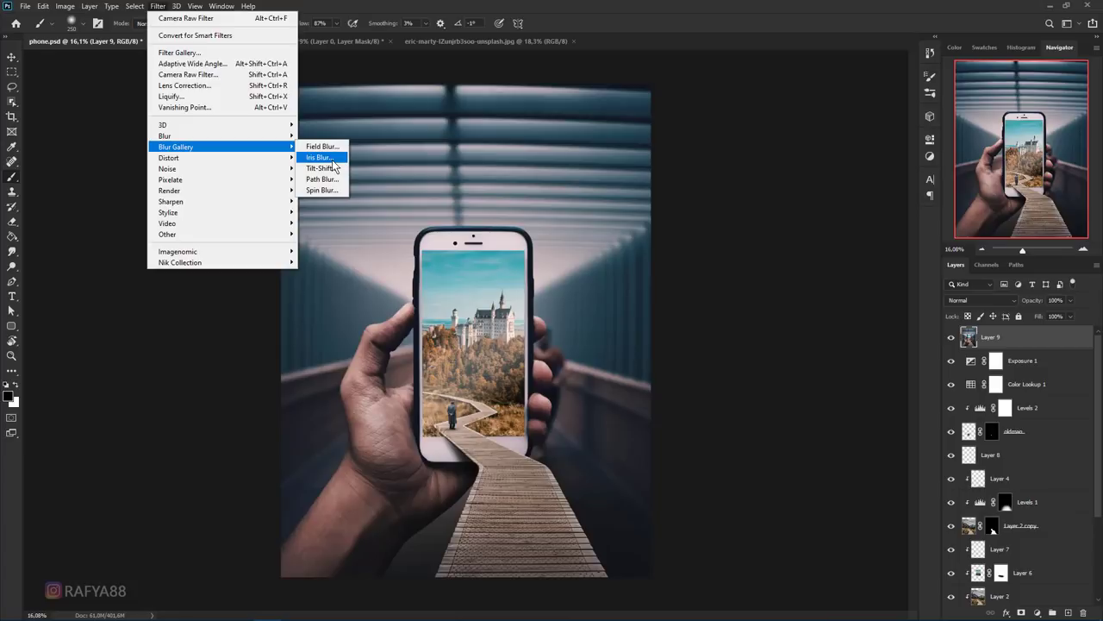
left_click(320, 157)
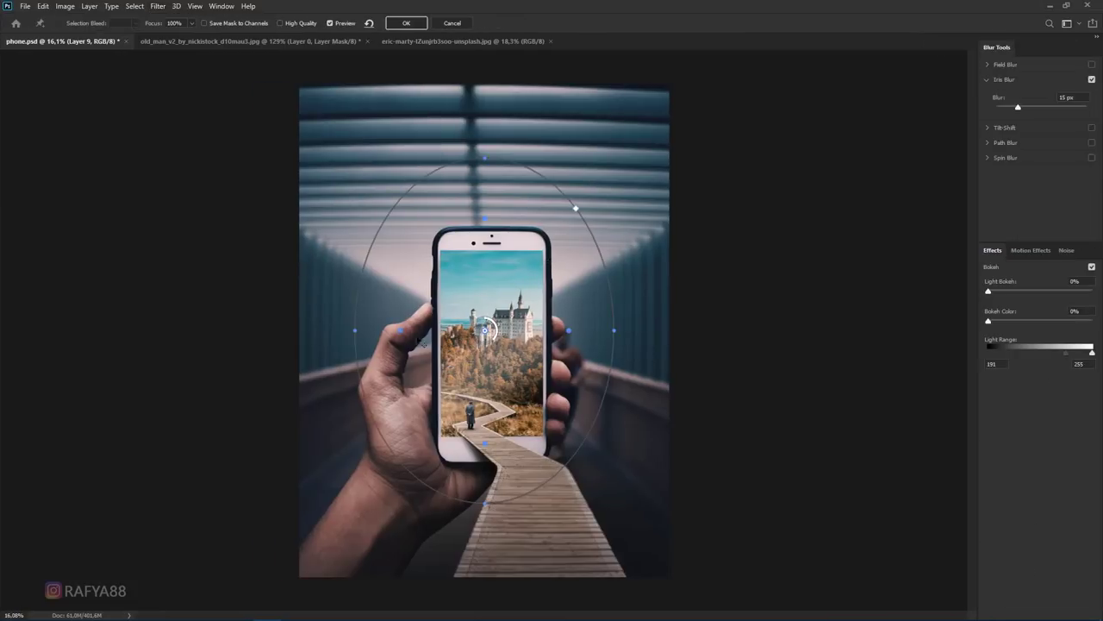
left_click_drag(355, 331, 315, 329)
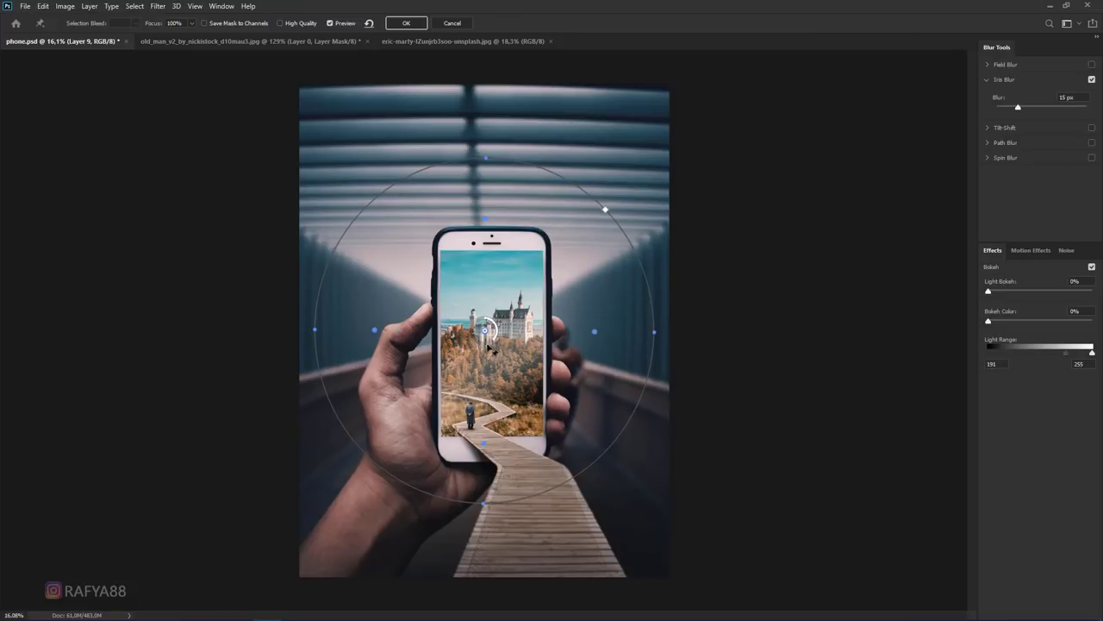
left_click_drag(488, 334, 492, 358)
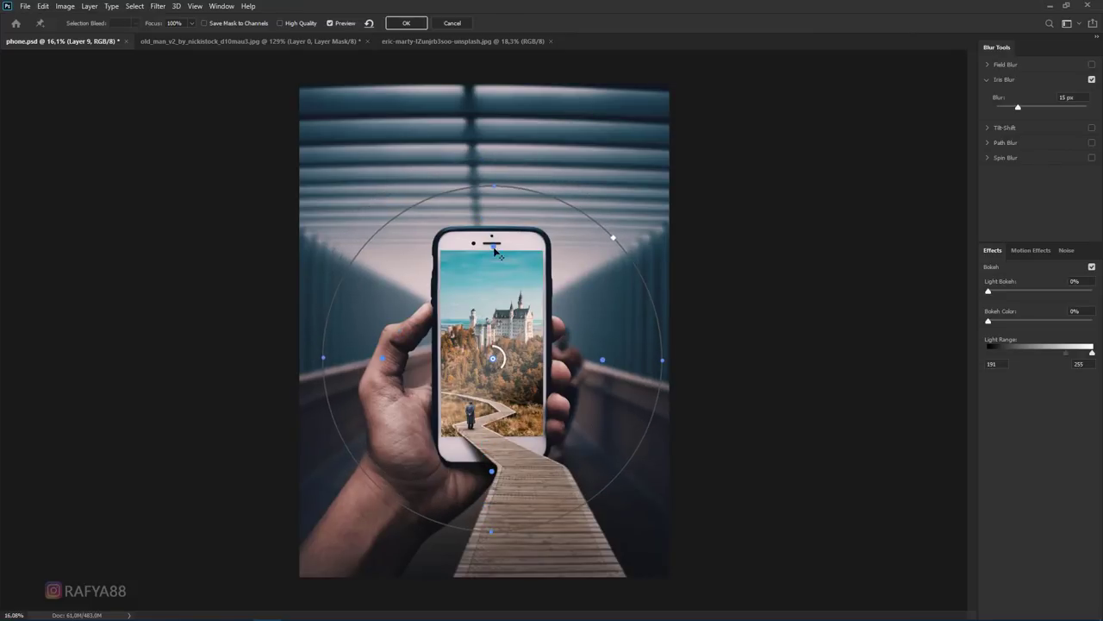
left_click_drag(497, 254, 499, 288)
left_click_drag(498, 379, 497, 426)
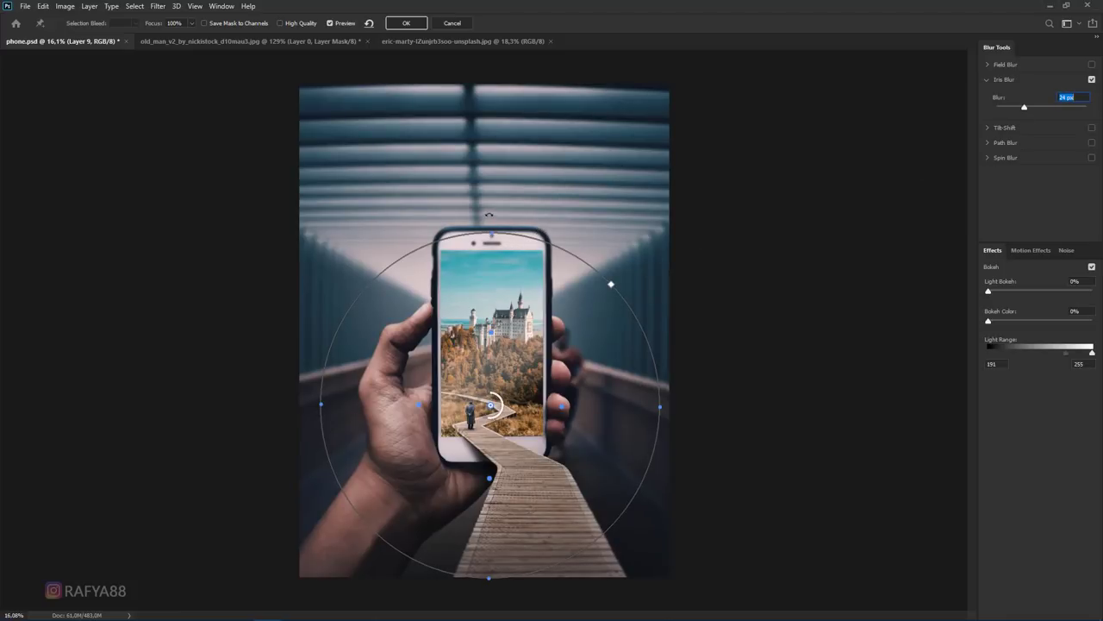
mouse_move(489, 215)
left_mouse_down()
mouse_move(495, 189)
mouse_move(495, 200)
left_mouse_up()
left_click_drag(491, 402, 491, 371)
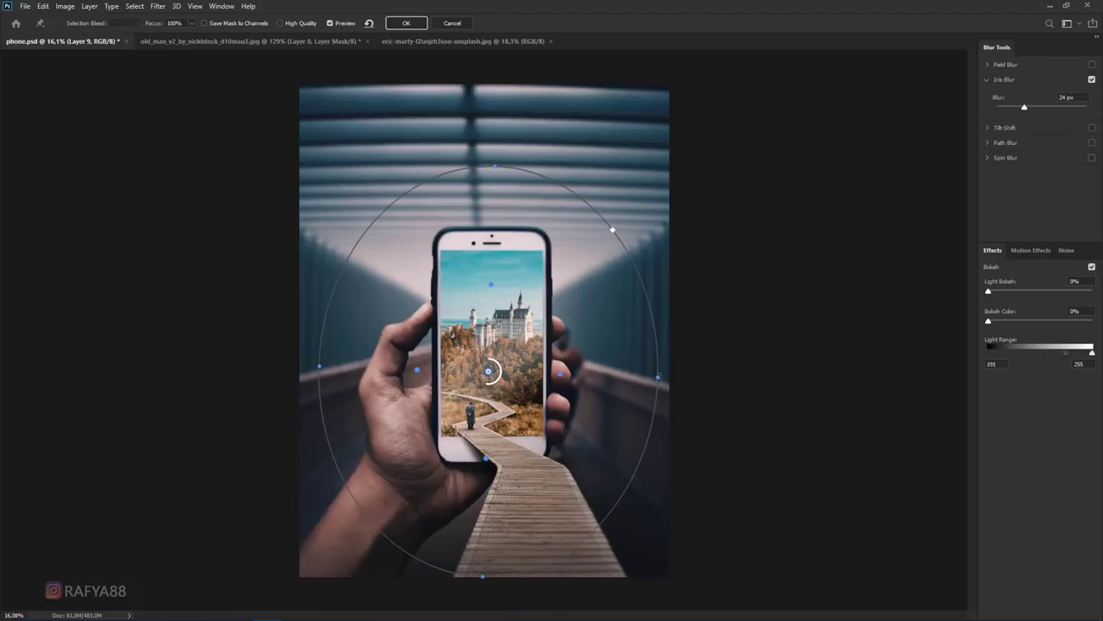
left_click_drag(658, 377, 705, 385)
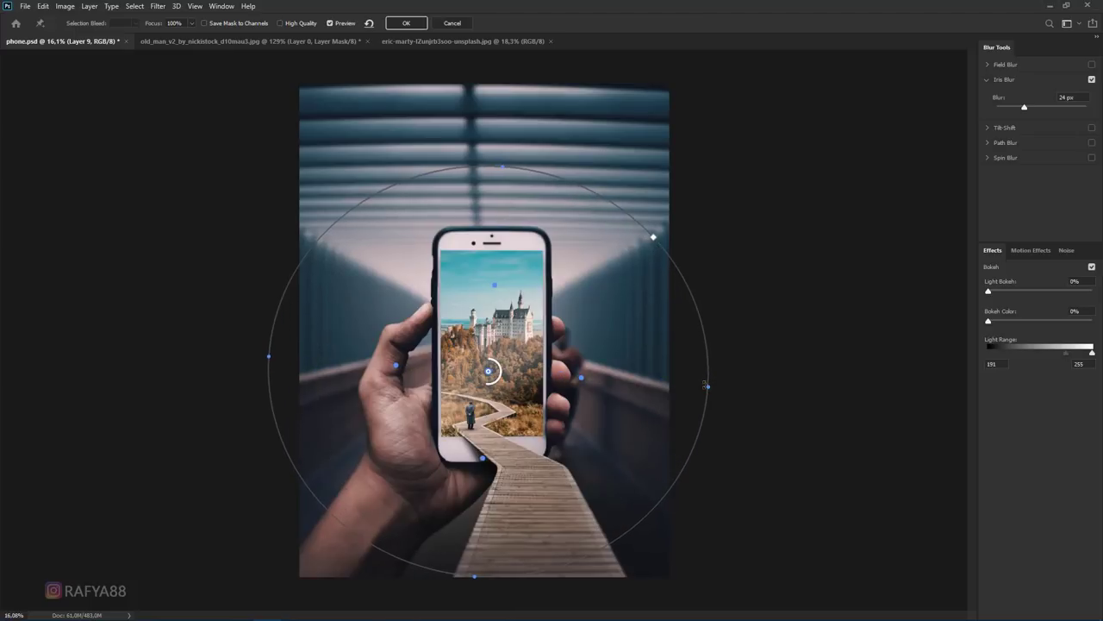
left_click(406, 24)
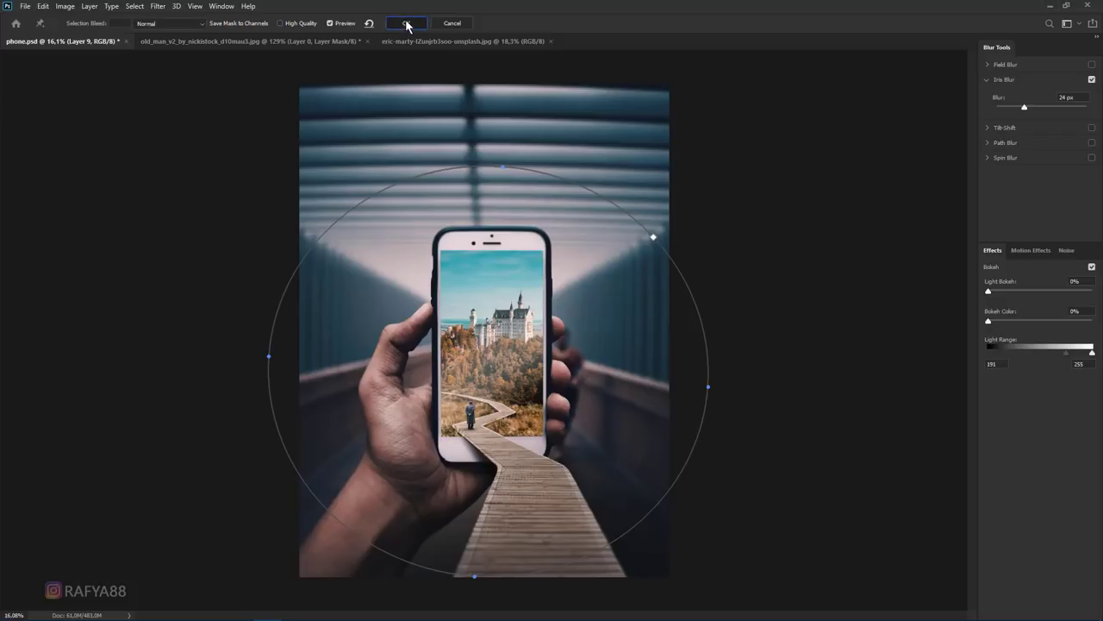